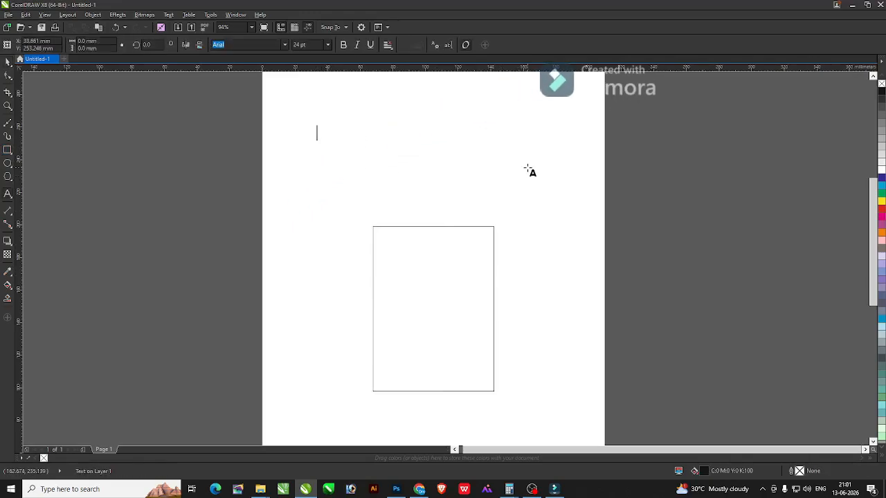
# Type a 'Size' label, enlarge it and centre it over the rectangle.
pyautogui.write('Size')
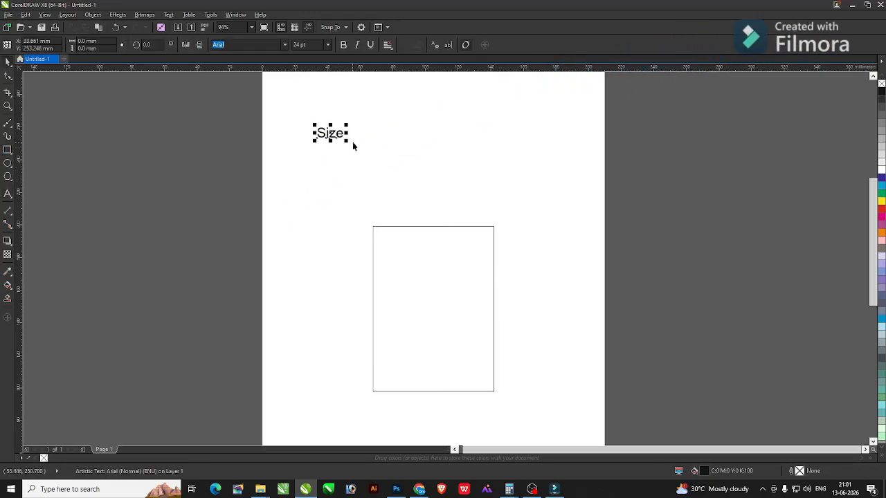
pyautogui.moveTo(348, 141); pyautogui.dragTo(526, 205)
pyautogui.keyDown('shift'); pyautogui.click(492, 248); pyautogui.keyUp('shift')
pyautogui.press('c')
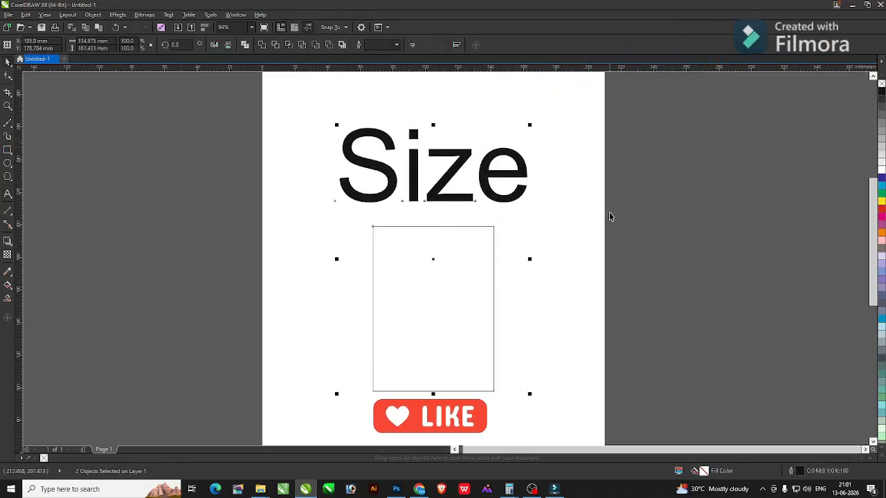
pyautogui.click(493, 178)
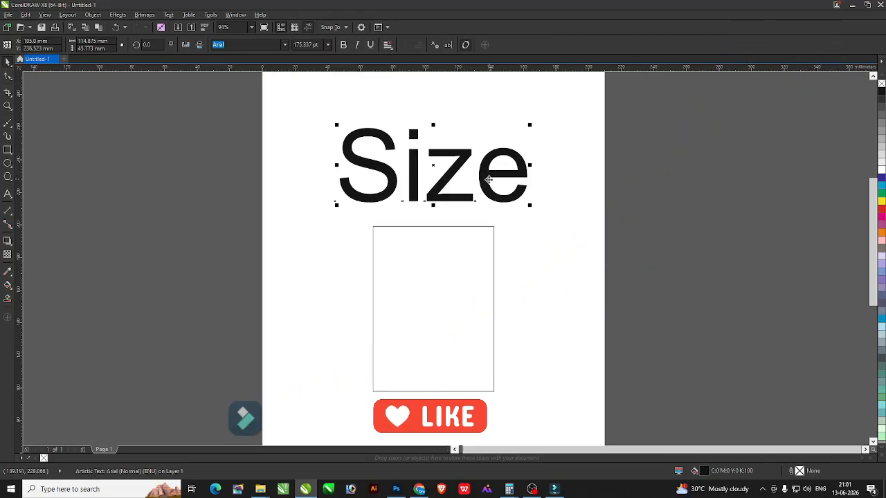
# Delete the Size text and move the rectangle higher on the page.
pyautogui.press('Delete')
pyautogui.click(449, 294)
pyautogui.moveTo(450, 282); pyautogui.dragTo(444, 239)
pyautogui.click(128, 113)
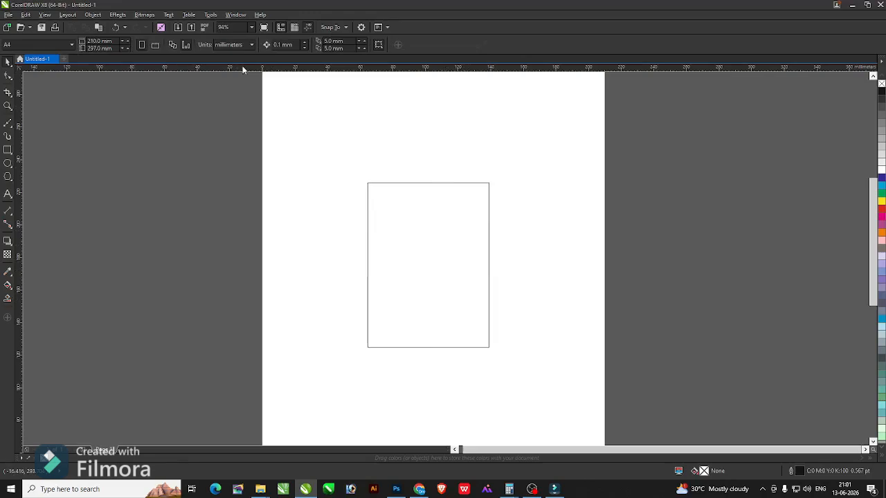
# Delete the old rectangle and draw a new one on the page.
pyautogui.click(462, 235)
pyautogui.press('Delete')
pyautogui.click(7, 153)
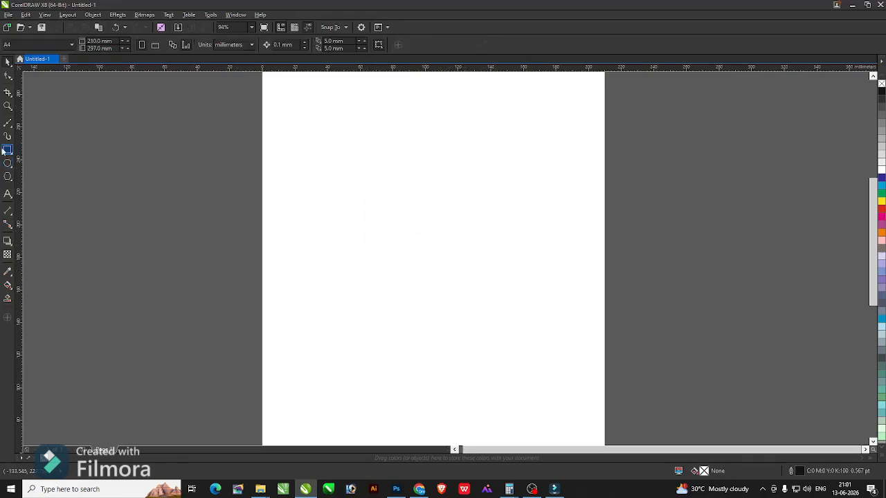
pyautogui.moveTo(344, 135)
pyautogui.mouseDown()
pyautogui.moveTo(446, 254)
pyautogui.moveTo(468, 244)
pyautogui.moveTo(400, 232)
pyautogui.moveTo(412, 249)
pyautogui.mouseUp()
pyautogui.moveTo(478, 235); pyautogui.dragTo(525, 302)
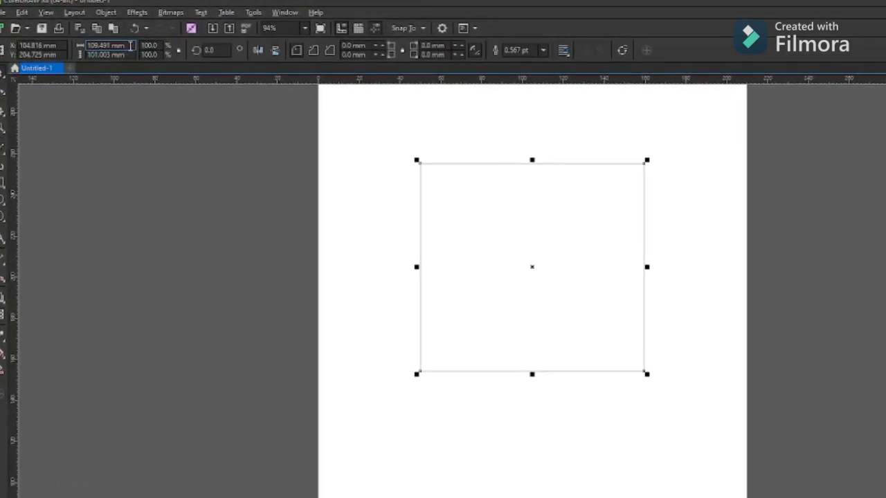
# Resize the new rectangle to 54 mm wide by 86 mm tall.
pyautogui.click(103, 44)
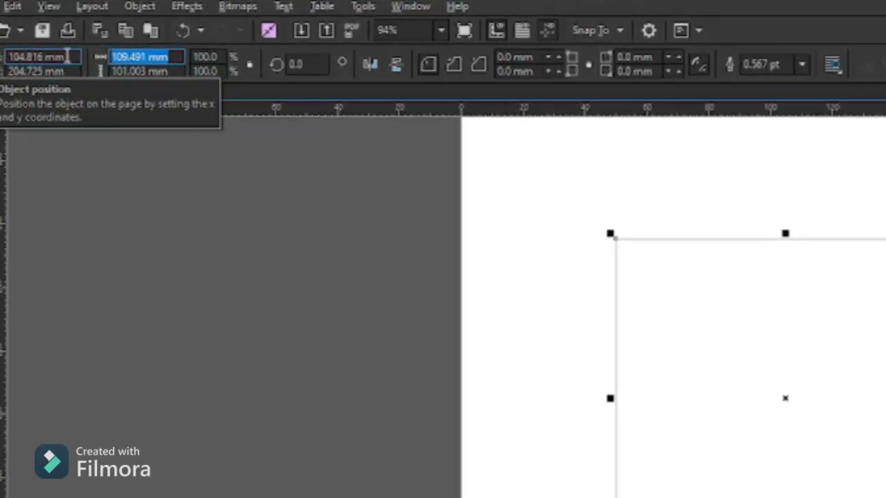
pyautogui.write('80')
pyautogui.press('BackSpace')
pyautogui.press('BackSpace')
pyautogui.write('54')
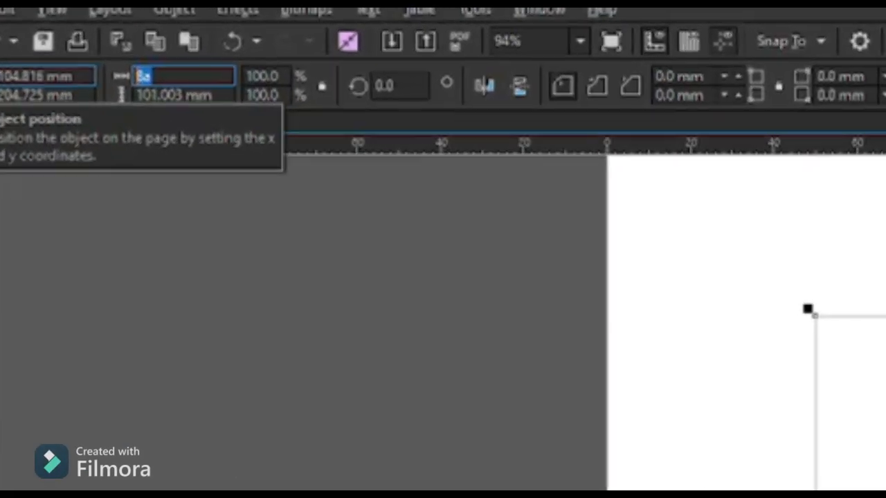
pyautogui.press('Tab')
pyautogui.write('86')
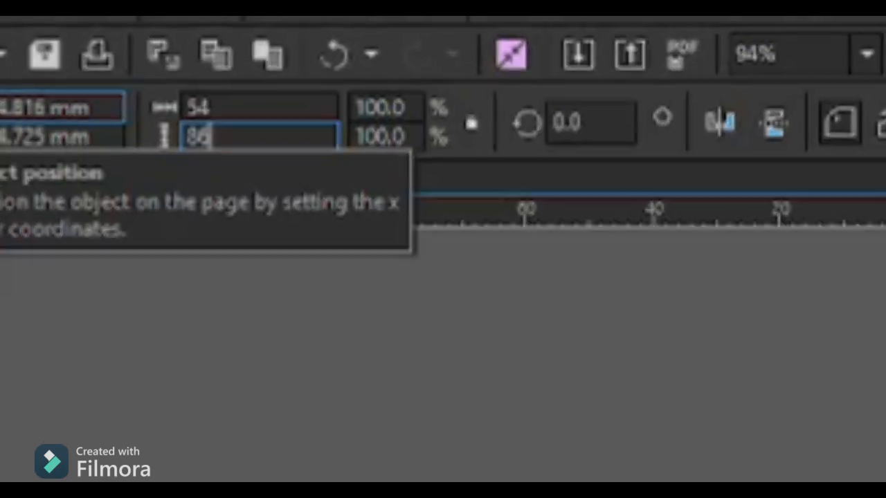
pyautogui.press('Return')
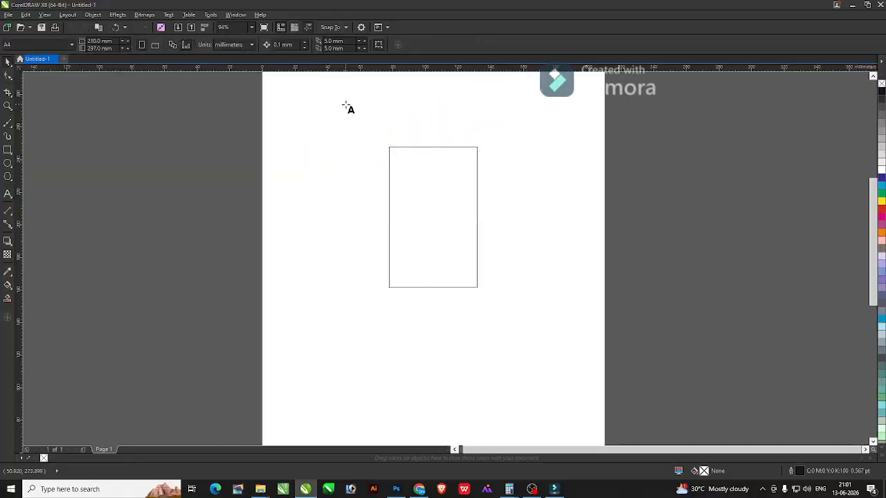
pyautogui.click(345, 98)
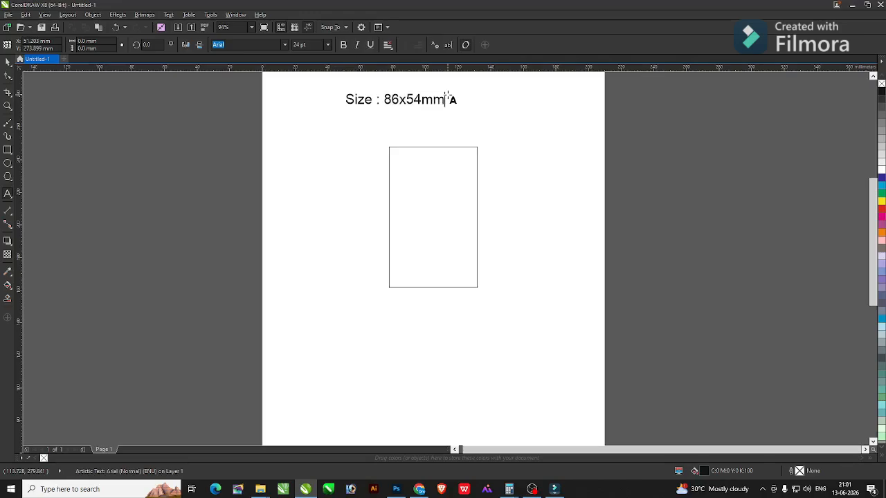
pyautogui.moveTo(443, 109); pyautogui.dragTo(521, 144)
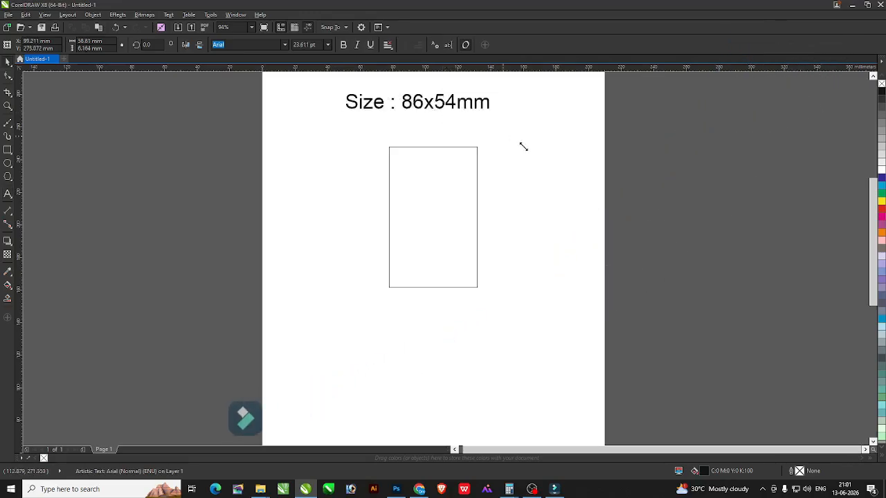
pyautogui.moveTo(491, 111); pyautogui.dragTo(481, 132)
pyautogui.click(496, 141)
pyautogui.press('F2')
pyautogui.moveTo(296, 97); pyautogui.dragTo(578, 179)
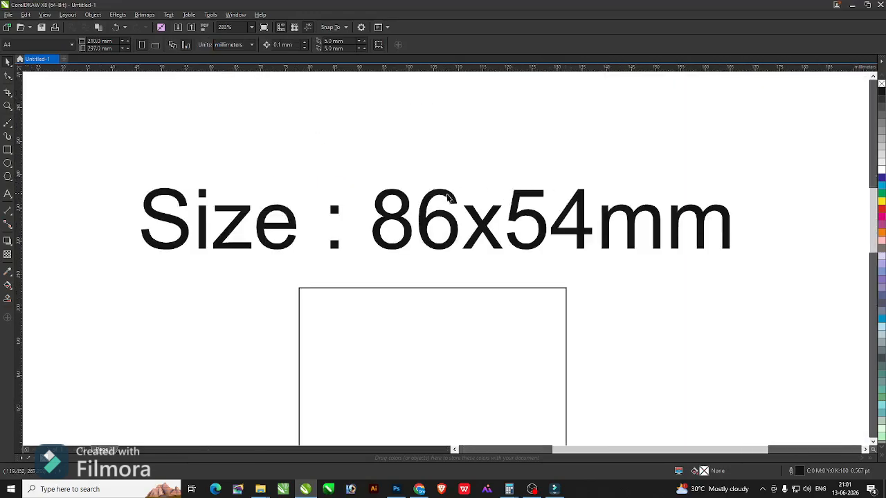
pyautogui.press('F4')
pyautogui.click(415, 193)
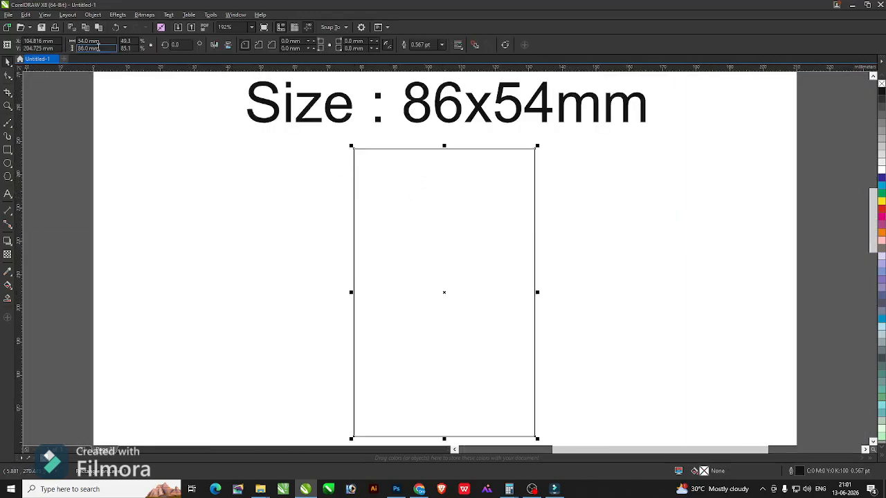
pyautogui.click(531, 119)
pyautogui.press('Delete')
pyautogui.press('F4')
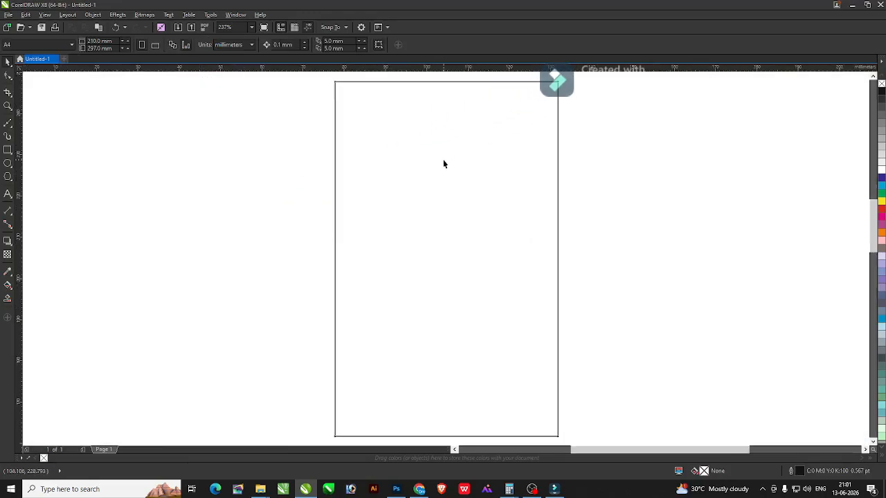
# Deselect the rectangle and use Alt+Tab to switch to the Chrome window.
pyautogui.click(444, 164)
pyautogui.click(646, 148)
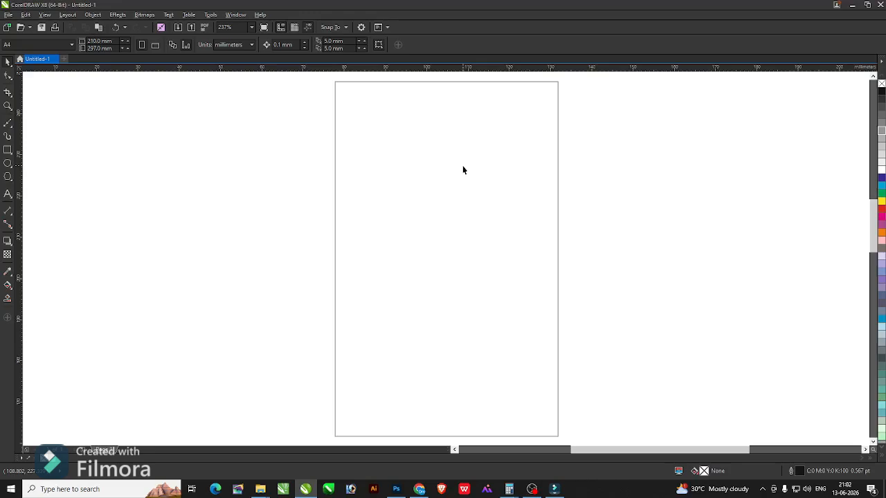
pyautogui.hotkey('alt', 'Tab')
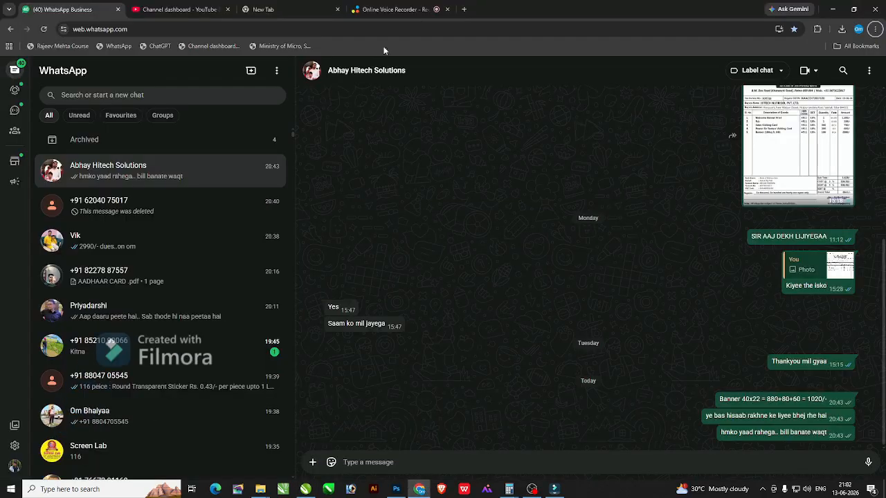
pyautogui.click(405, 10)
# Search Google for 'school id card' in a new tab, then return to CorelDRAW.
pyautogui.click(468, 12)
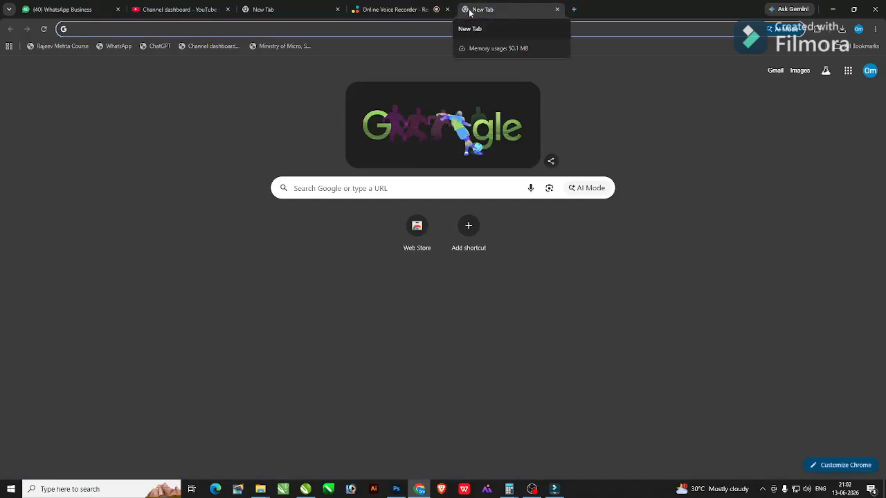
pyautogui.write('school id card')
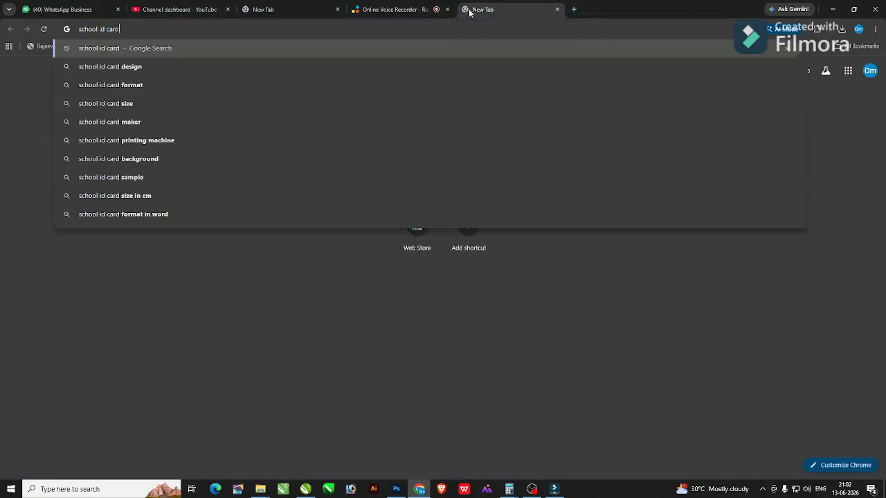
pyautogui.press('Return')
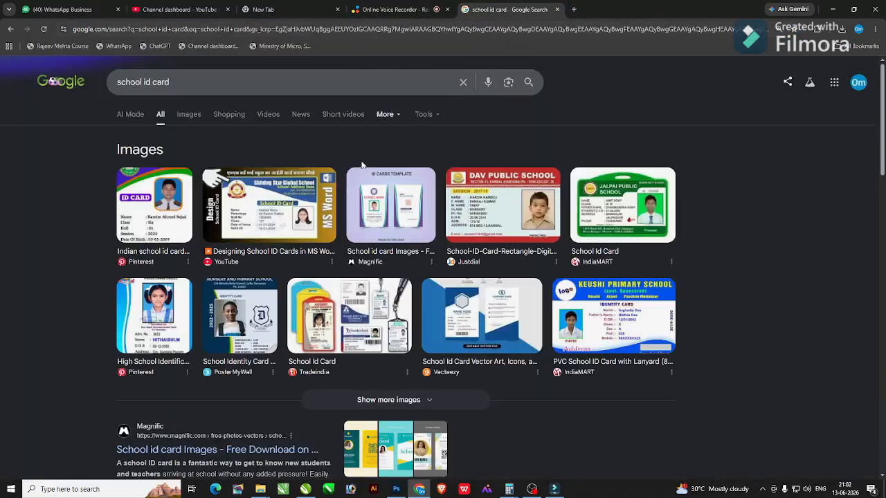
pyautogui.hotkey('alt', 'Tab')
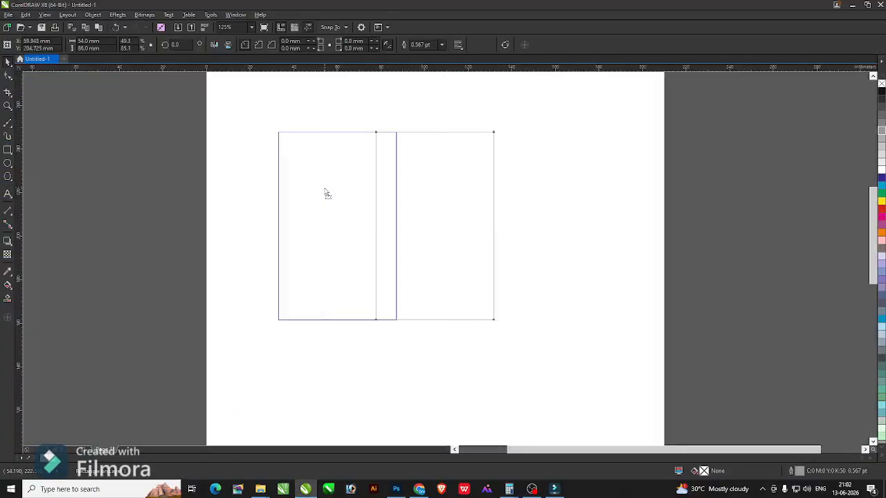
# Fill the rectangle blue and place a rotated, horizontal red copy beside it.
pyautogui.moveTo(327, 193); pyautogui.dragTo(328, 194)
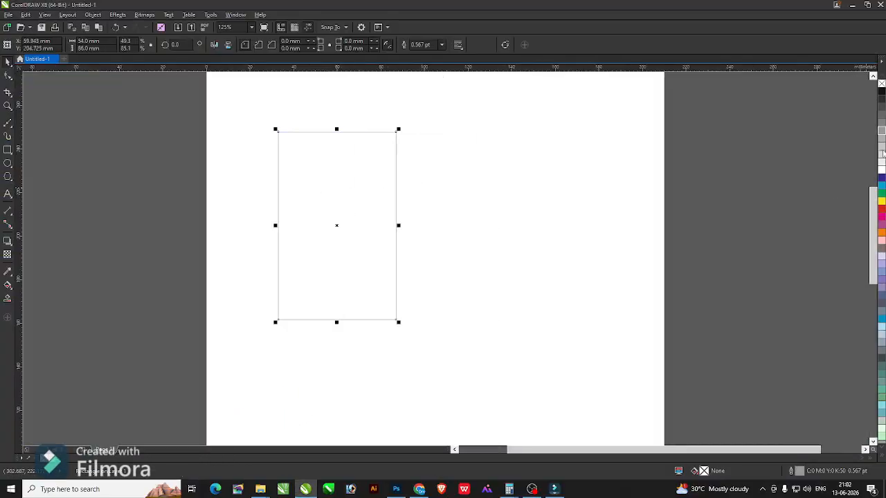
pyautogui.click(881, 191)
pyautogui.click(316, 159)
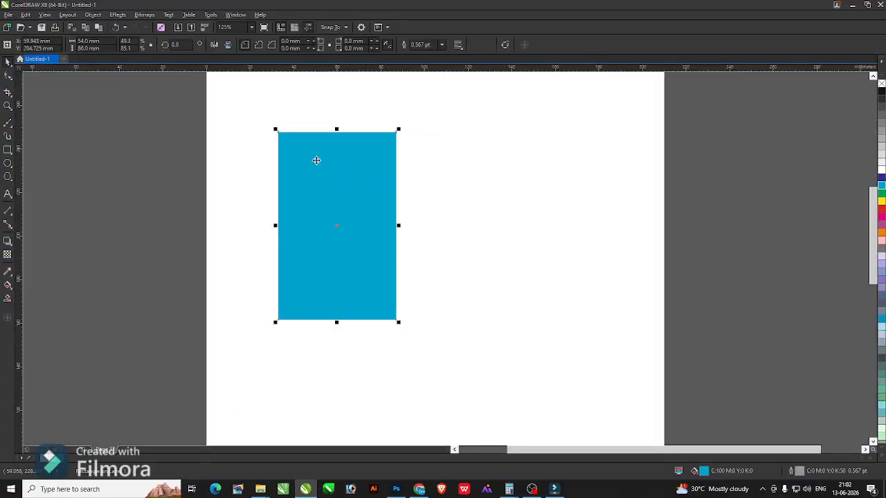
pyautogui.moveTo(316, 160); pyautogui.dragTo(477, 161)
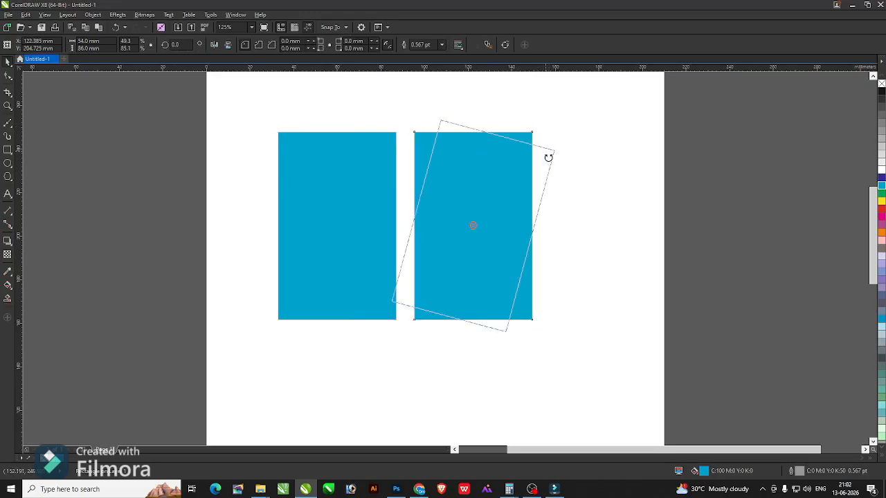
pyautogui.moveTo(548, 158); pyautogui.dragTo(565, 276)
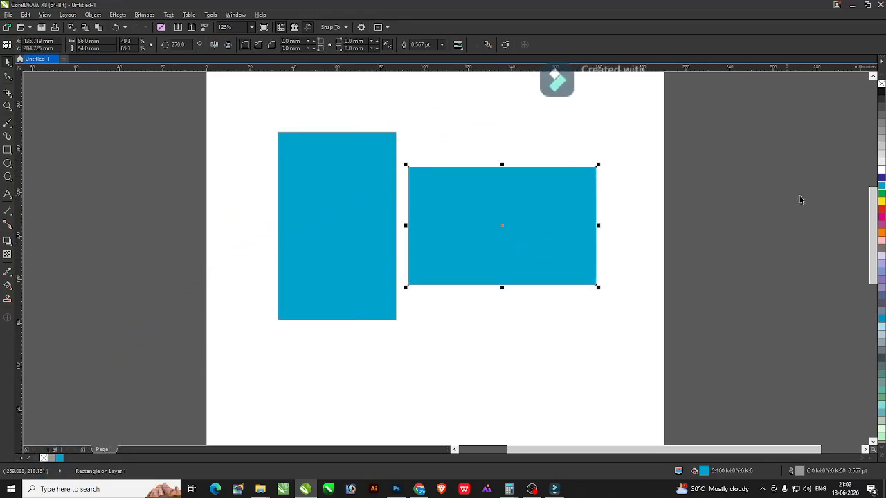
pyautogui.click(881, 208)
# Nudge the red and blue rectangles into position, then delete the red one.
pyautogui.click(739, 223)
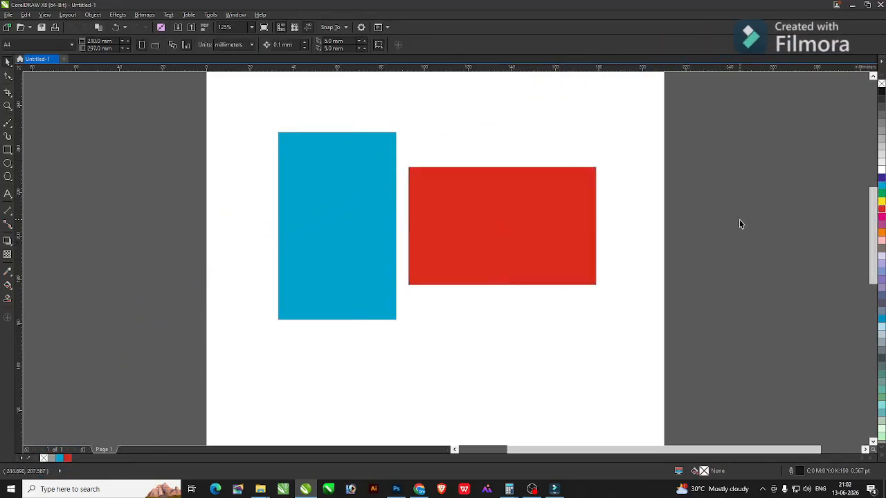
pyautogui.click(465, 185)
pyautogui.keyDown('shift'); pyautogui.click(386, 200); pyautogui.keyUp('shift')
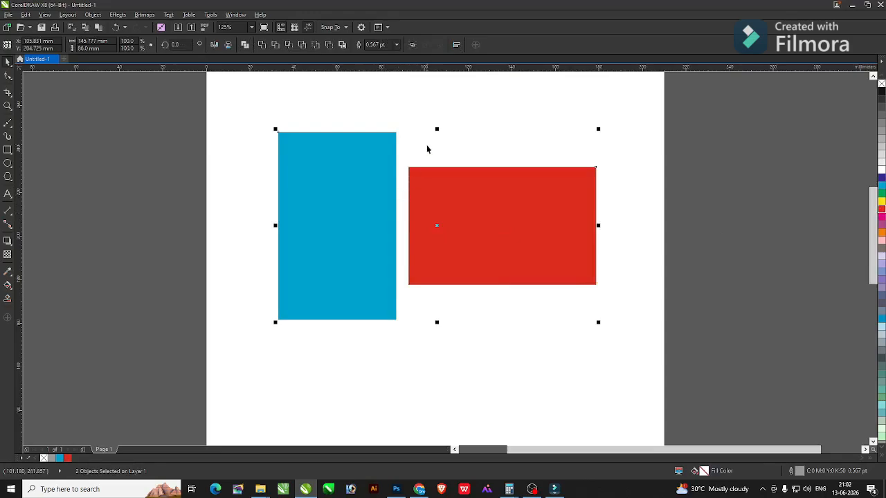
pyautogui.click(426, 147)
pyautogui.moveTo(440, 209); pyautogui.dragTo(450, 210)
pyautogui.click(461, 150)
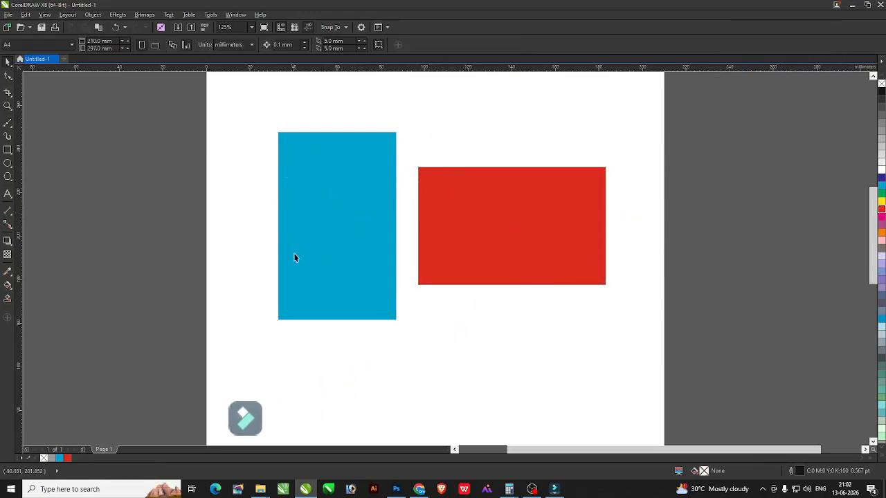
pyautogui.moveTo(343, 223)
pyautogui.mouseDown()
pyautogui.moveTo(323, 226)
pyautogui.moveTo(336, 224)
pyautogui.mouseUp()
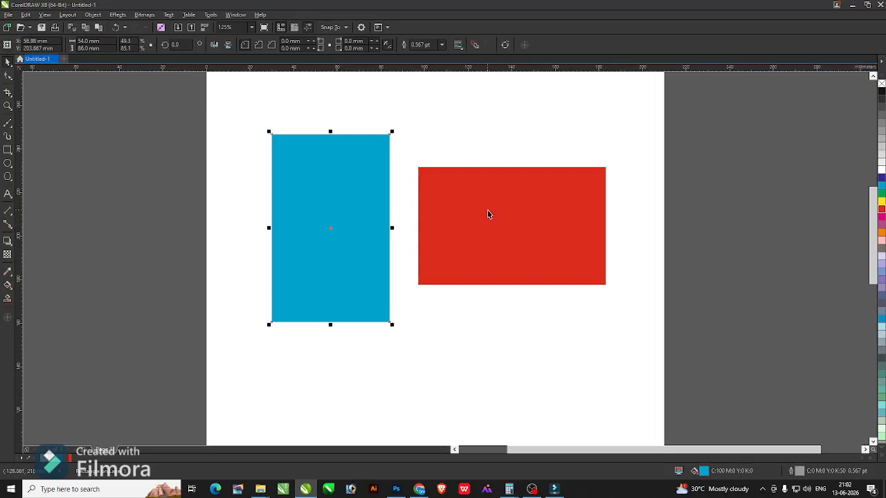
pyautogui.press('Delete')
# Centre the blue rectangle on the page and zoom to fit it.
pyautogui.click(358, 227)
pyautogui.press('p')
pyautogui.click(302, 210)
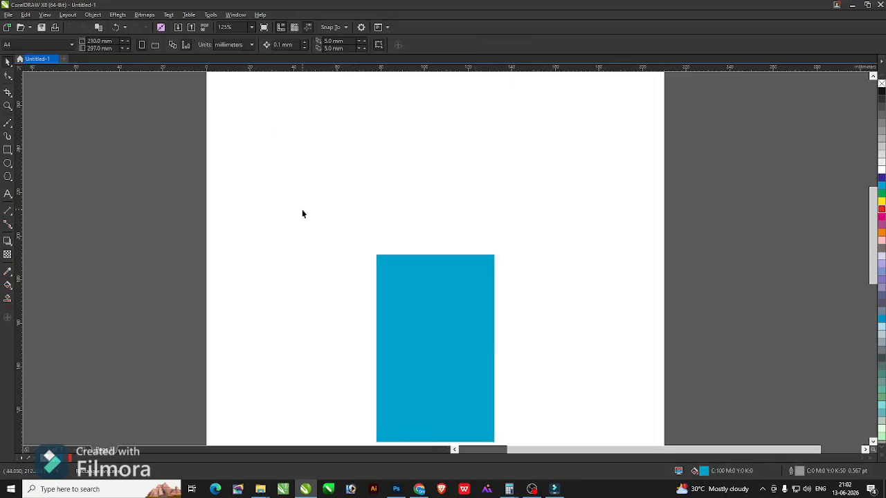
pyautogui.press('F4')
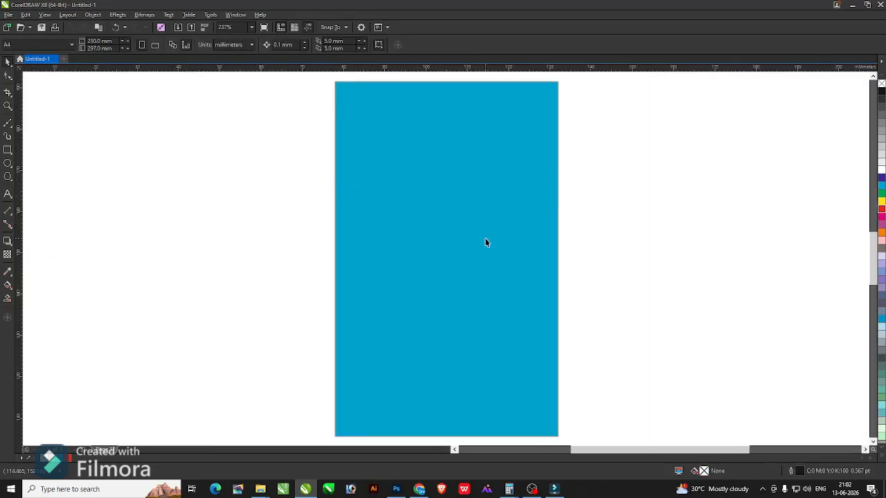
pyautogui.hotkey('alt', 'Tab')
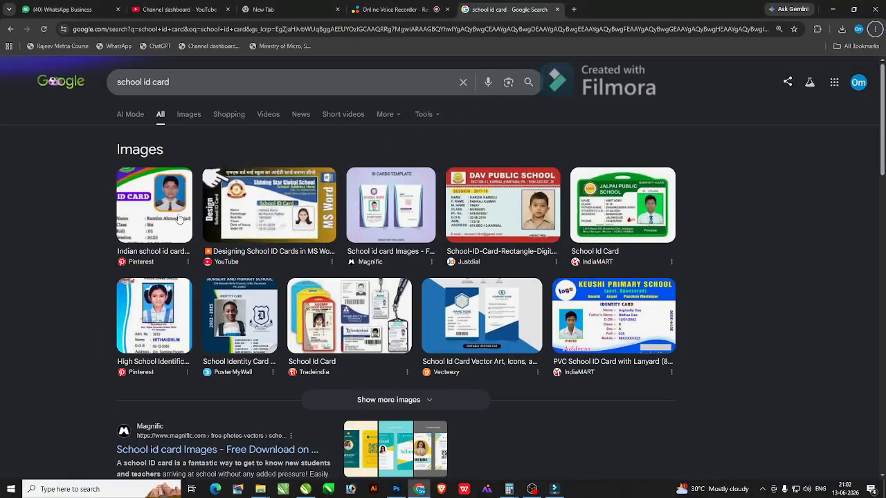
# Save the first 'school id card' result image and drag the download into CorelDRAW.
pyautogui.click(154, 208)
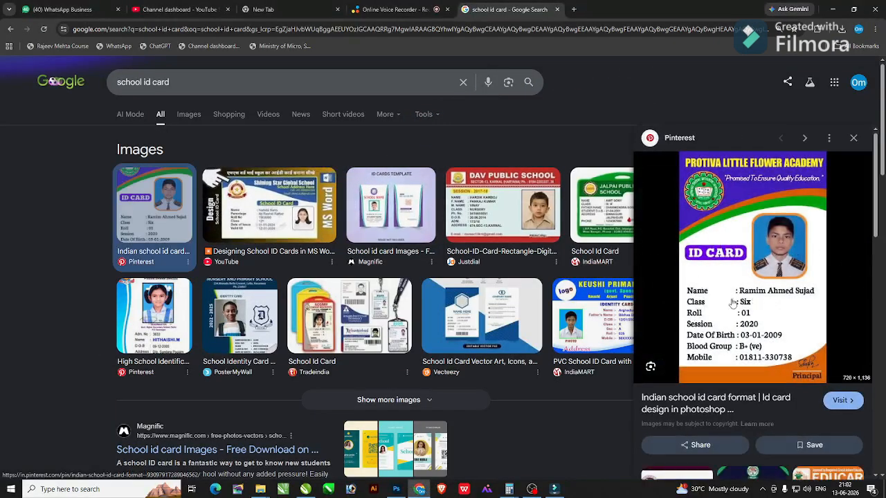
pyautogui.rightClick(775, 290)
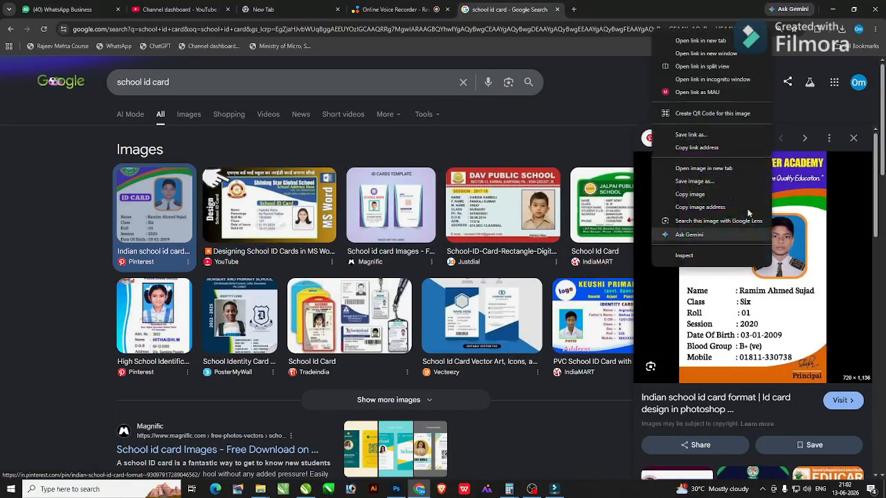
pyautogui.click(692, 170)
pyautogui.press('Return')
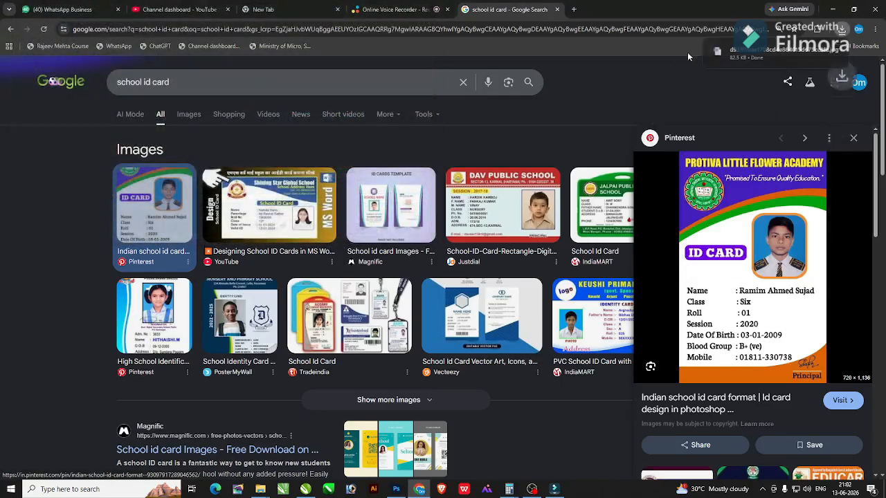
pyautogui.moveTo(768, 52); pyautogui.dragTo(507, 305)
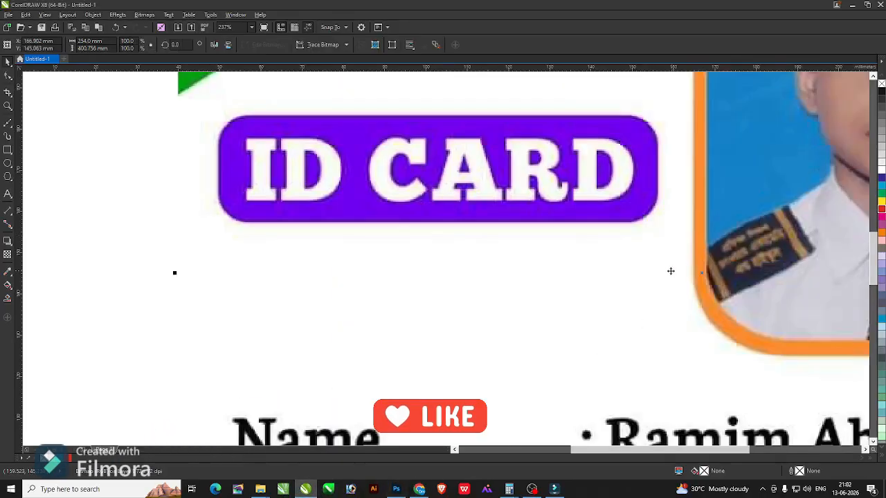
# Shrink the reference card image to the blue rectangle's height and set it beside it.
pyautogui.press('F4')
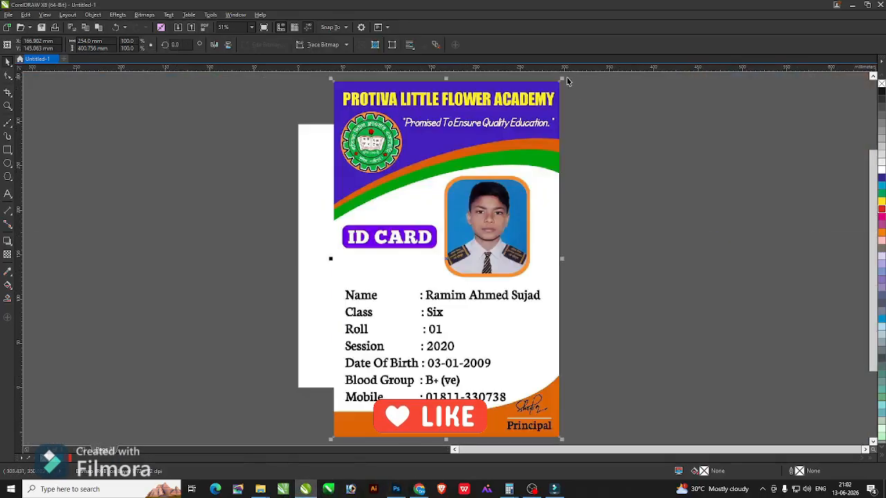
pyautogui.moveTo(562, 81); pyautogui.dragTo(484, 203)
pyautogui.moveTo(411, 248); pyautogui.dragTo(442, 248)
pyautogui.scroll(3, 442, 247)
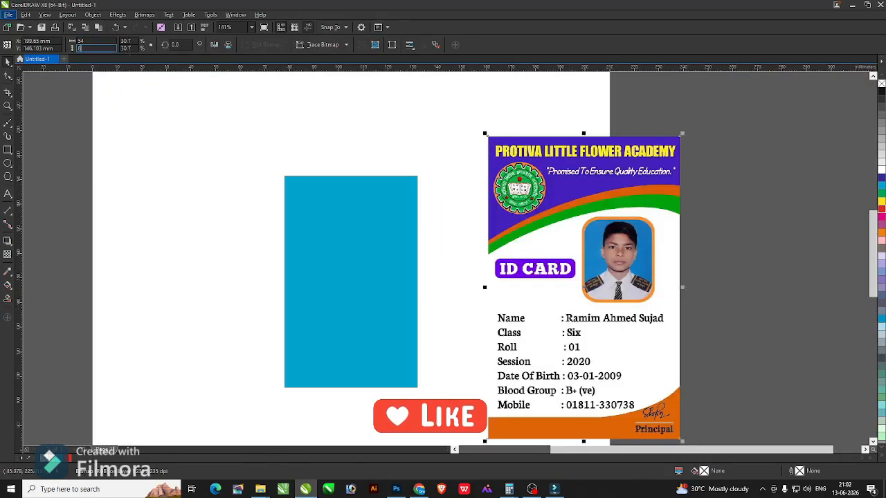
pyautogui.press('Return')
pyautogui.moveTo(557, 213); pyautogui.dragTo(461, 214)
pyautogui.press('z')
pyautogui.moveTo(207, 154); pyautogui.dragTo(606, 391)
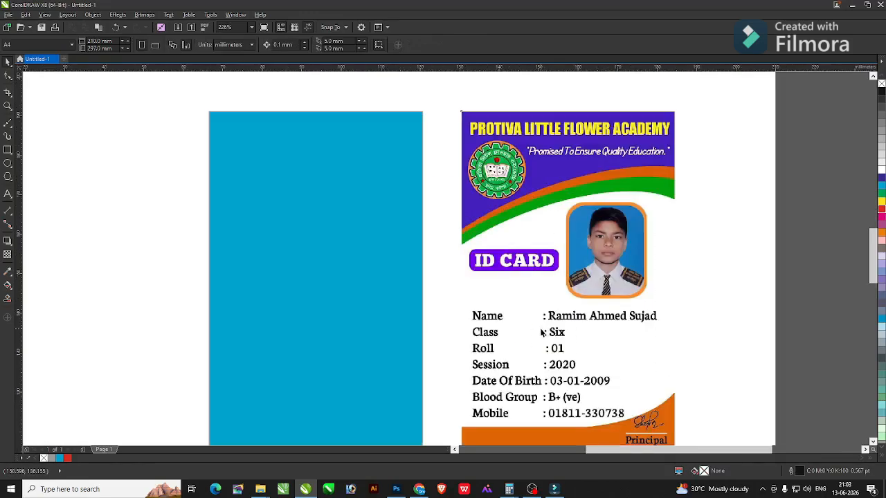
pyautogui.press('space')
pyautogui.hotkey('shift', 'F2')
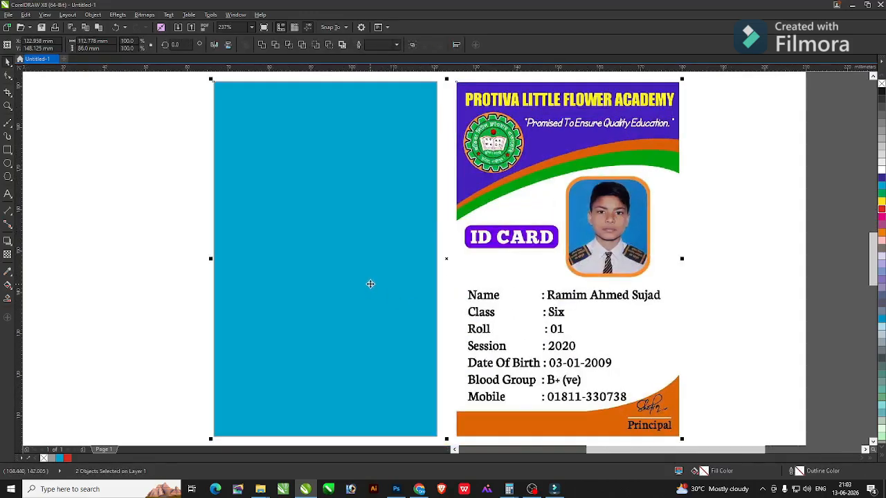
pyautogui.click(189, 232)
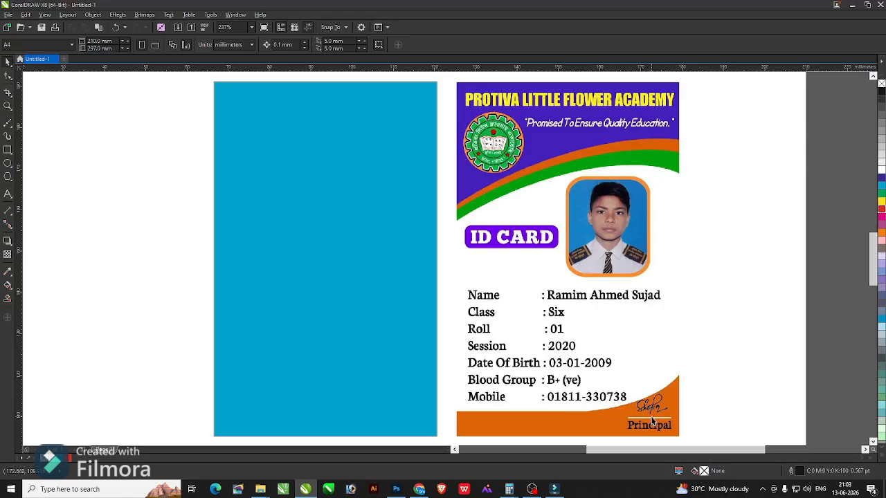
# Remove the card's blue fill and type a 12 pt 'KIDS PLAY SCHOOL' title on it.
pyautogui.click(295, 277)
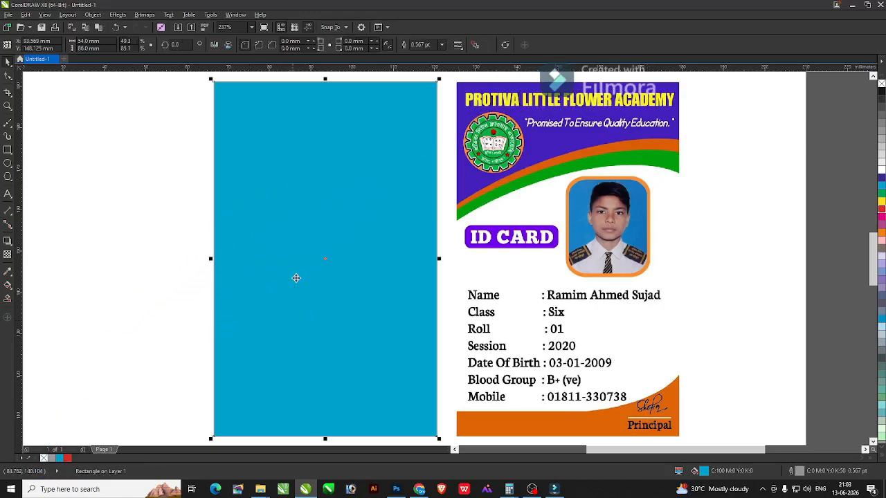
pyautogui.click(881, 84)
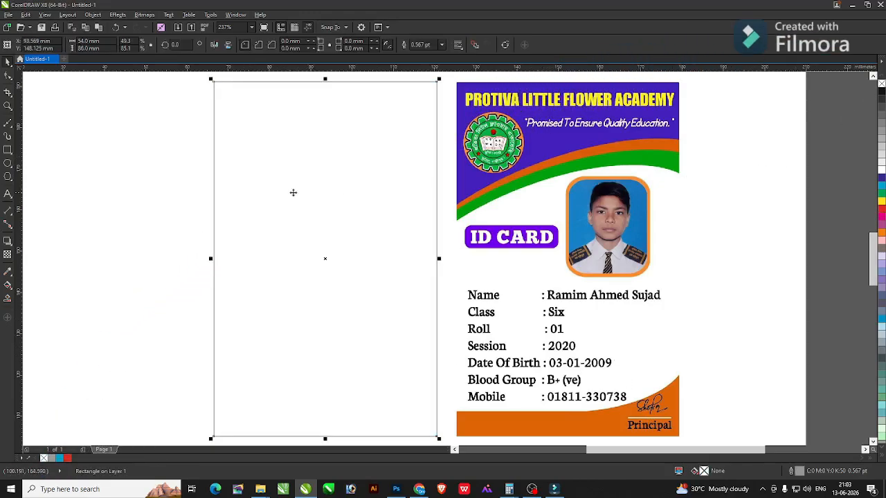
pyautogui.press('F8')
pyautogui.click(249, 168)
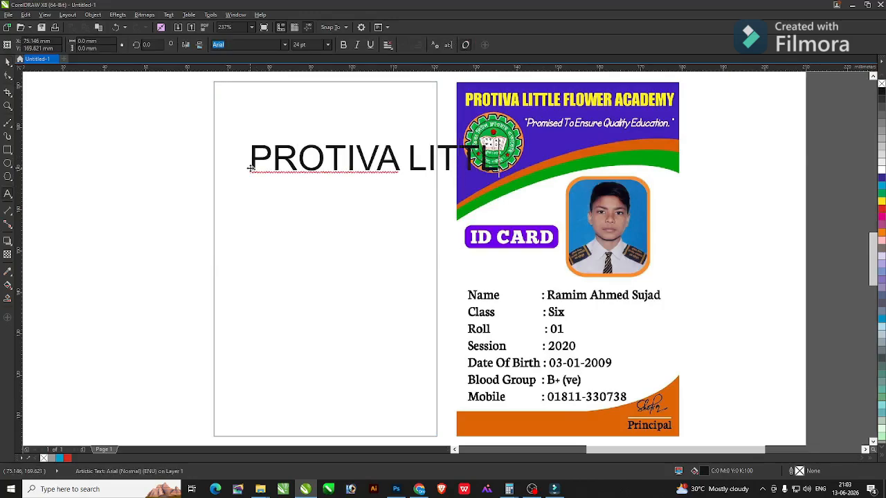
pyautogui.write('PROTIVA LITTLE FLOWER')
pyautogui.hotkey('ctrl', 'a')
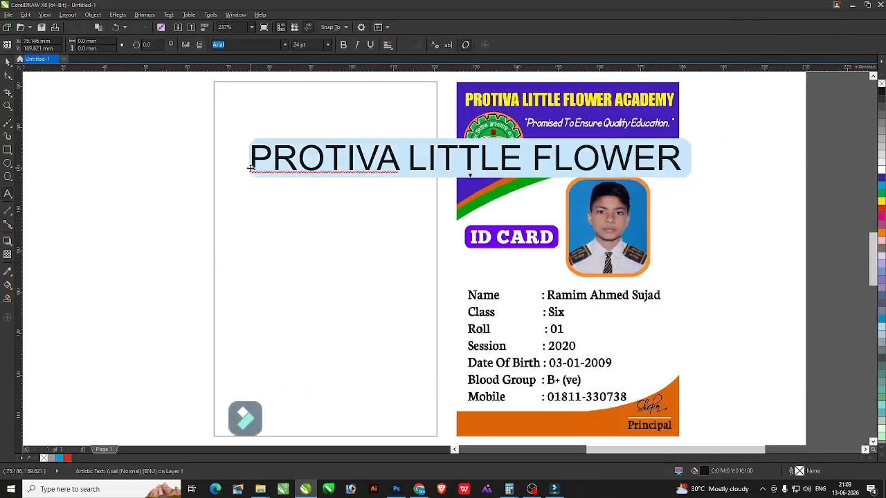
pyautogui.write('ACADE')
pyautogui.hotkey('ctrl', 'a')
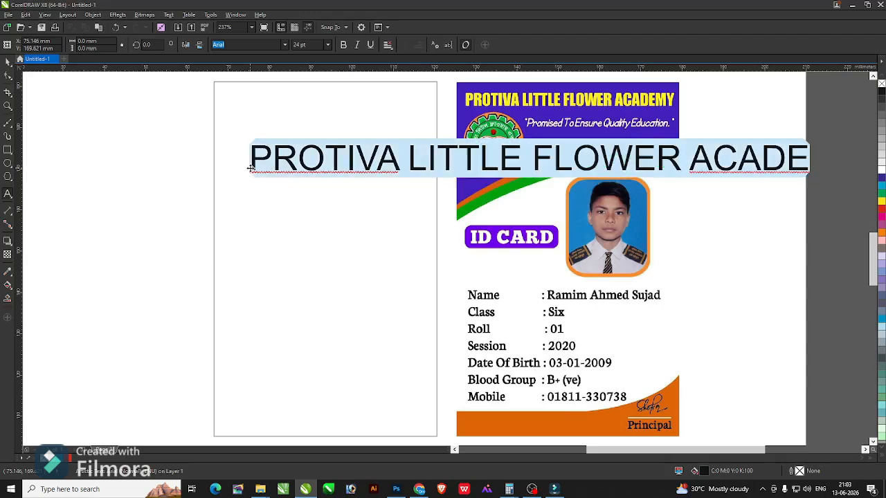
pyautogui.press('ctrl+KP_4')
pyautogui.press('ctrl+KP_4')
pyautogui.press('ctrl+KP_4')
pyautogui.press('ctrl+KP_4')
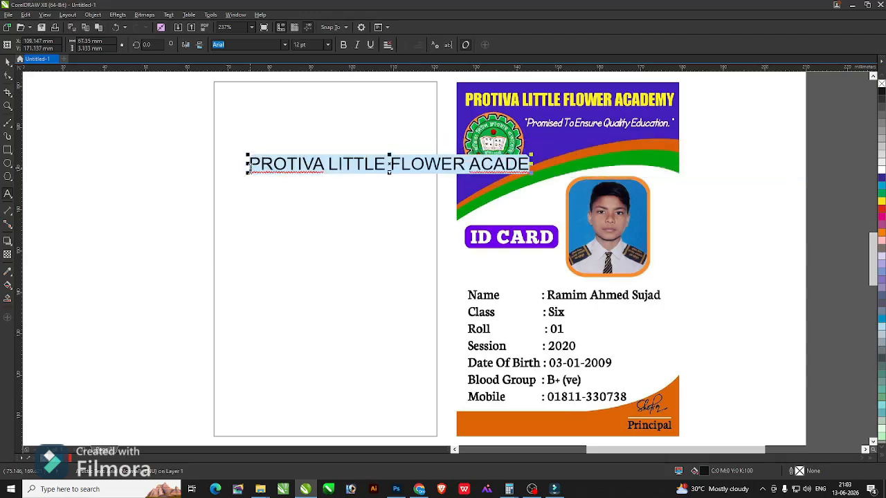
pyautogui.write('KIDS PL')
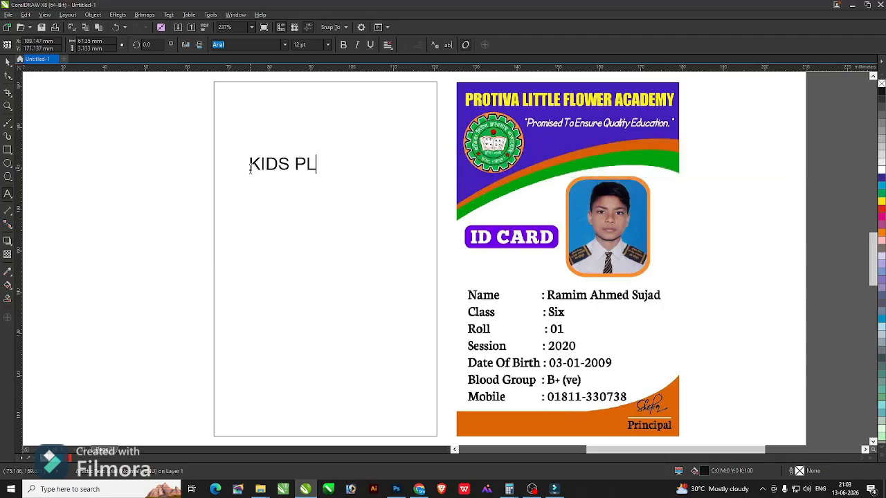
pyautogui.write('AY SCHOOL')
pyautogui.press('Escape')
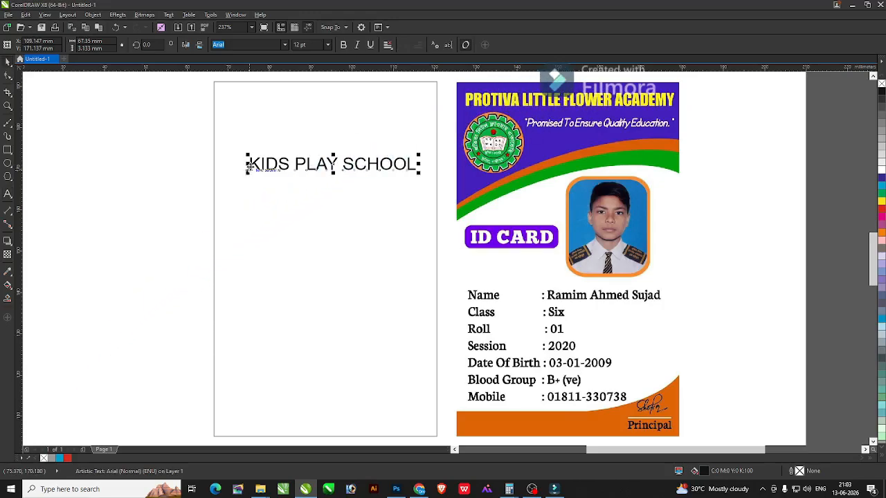
# Centre the KIDS PLAY SCHOOL title on the card and move it to the top.
pyautogui.keyDown('shift'); pyautogui.click(262, 219); pyautogui.keyUp('shift')
pyautogui.press('c')
pyautogui.press('Escape')
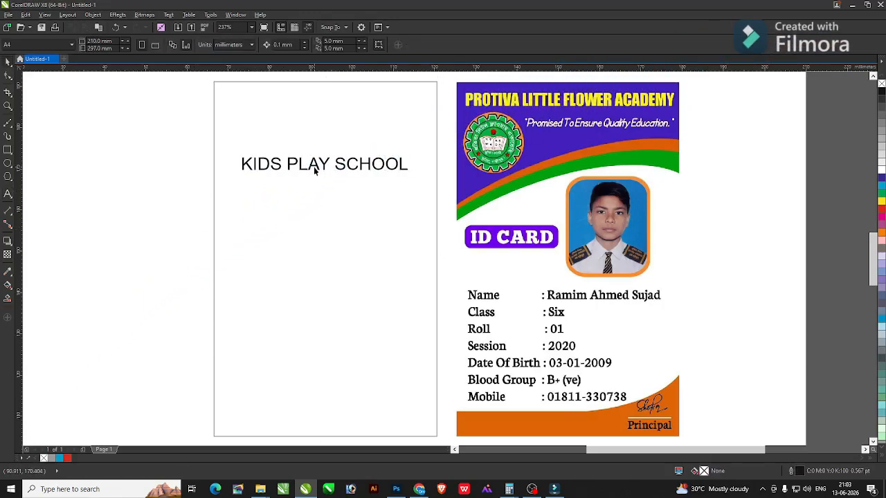
pyautogui.moveTo(314, 170); pyautogui.dragTo(317, 131)
pyautogui.hotkey('ctrl', 'z')
# Copy the title and retype it as a 6 pt 'Promised To Ensure Quality Education' tagline.
pyautogui.rightClick(317, 131)
pyautogui.doubleClick(318, 131)
pyautogui.hotkey('ctrl', 'a')
pyautogui.hotkey('ctrl', 'shift', ',')
pyautogui.hotkey('ctrl', 'shift', ',')
pyautogui.hotkey('ctrl', 'shift', ',')
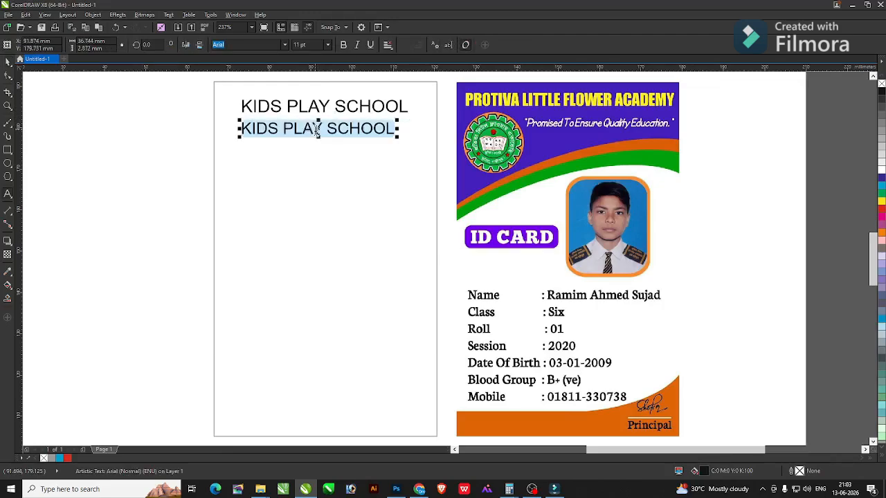
pyautogui.write('pR')
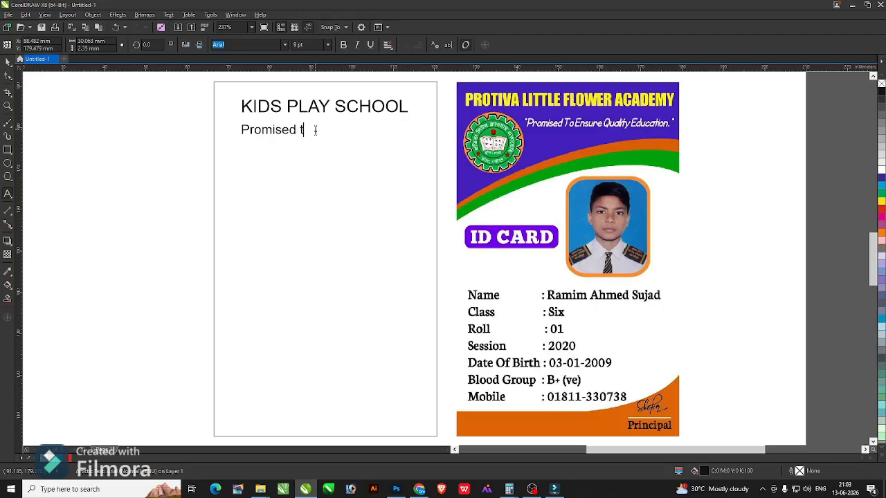
pyautogui.write('omised To Ensure Quality Education')
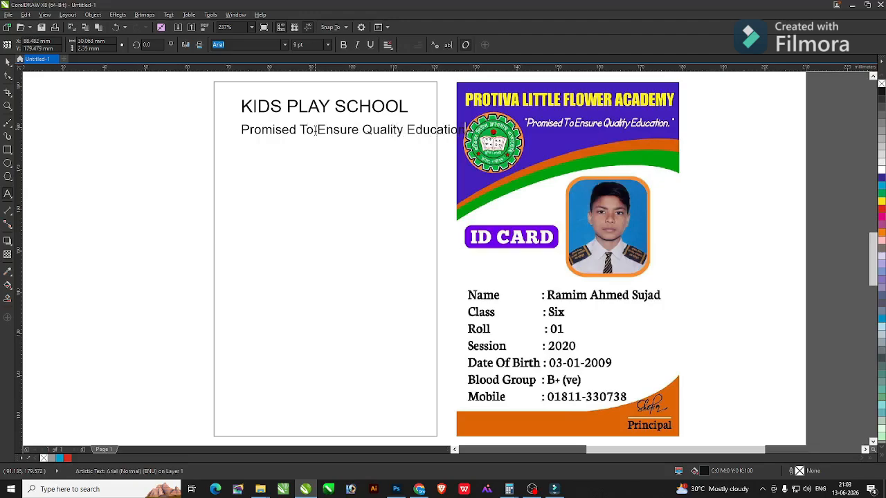
pyautogui.hotkey('ctrl', 'a')
pyautogui.press('ctrl+KP_2')
pyautogui.press('ctrl+KP_2')
pyautogui.press('ctrl+KP_2')
pyautogui.hotkey('ctrl', 'space')
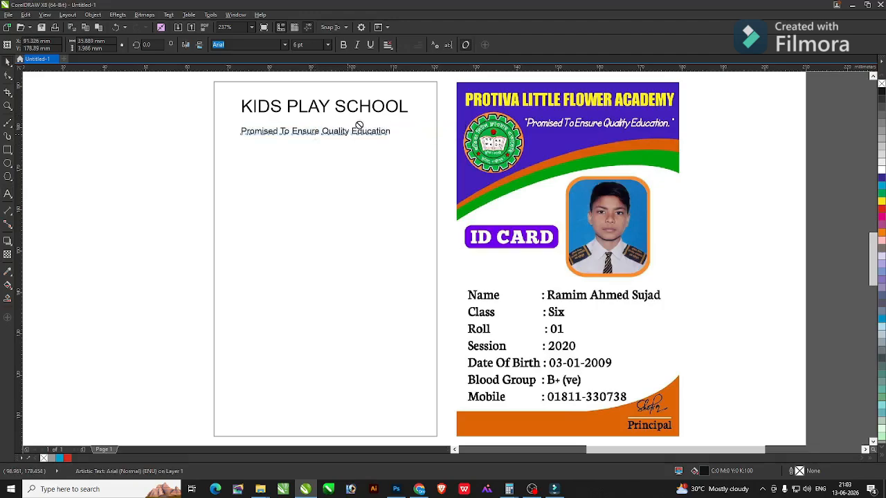
# Place the tagline just under the title, centred on the card.
pyautogui.moveTo(359, 125); pyautogui.dragTo(362, 117)
pyautogui.keyDown('shift'); pyautogui.click(363, 115); pyautogui.keyUp('shift')
pyautogui.press('c')
pyautogui.click(199, 129)
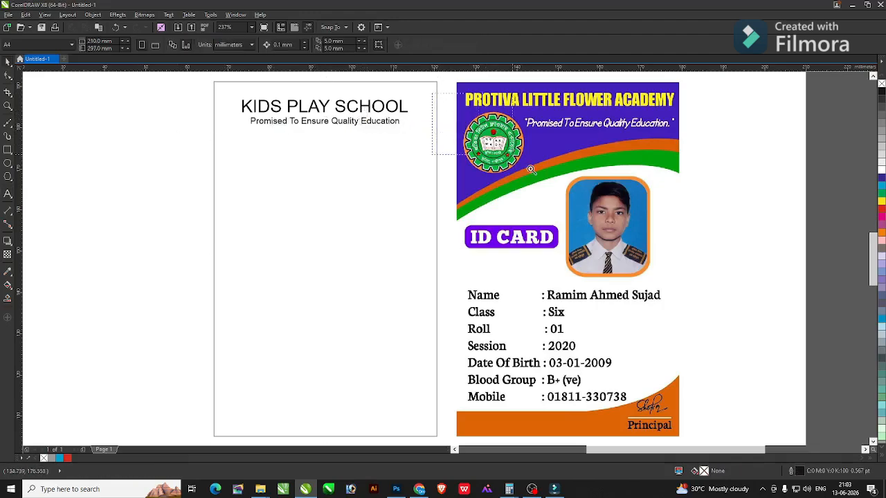
# Circle the reference card's round logo, intersect to copy it, and move the copy onto the card.
pyautogui.moveTo(531, 169); pyautogui.dragTo(569, 215)
pyautogui.press('F7')
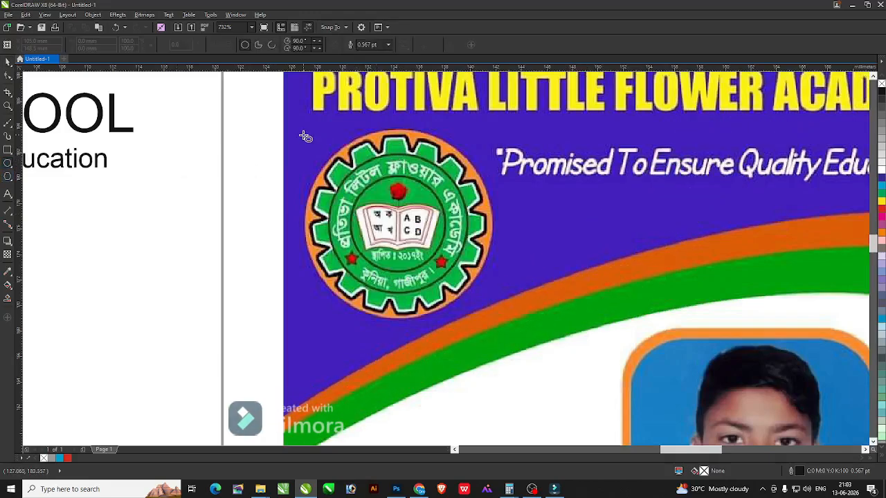
pyautogui.moveTo(301, 131); pyautogui.dragTo(494, 325)
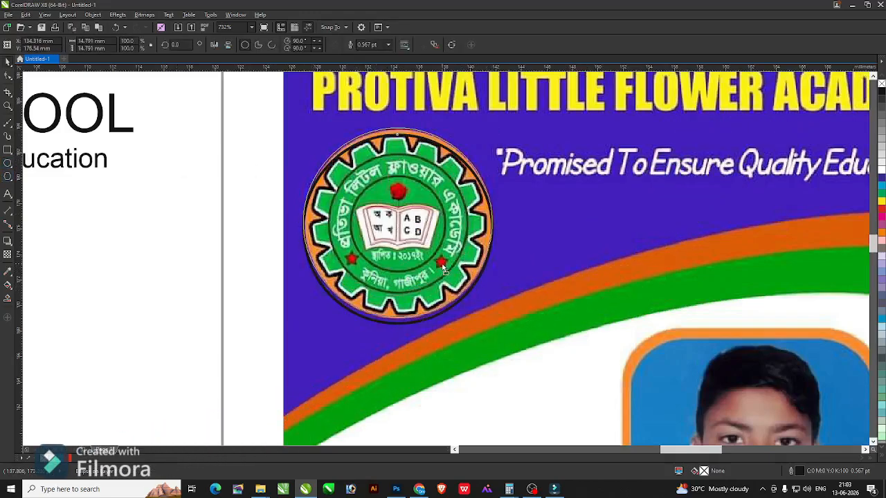
pyautogui.moveTo(443, 268); pyautogui.dragTo(457, 258)
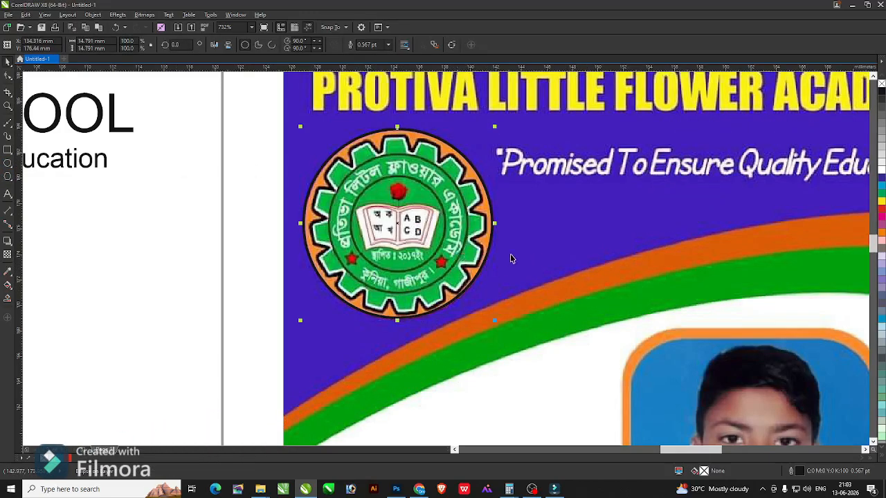
pyautogui.keyDown('shift'); pyautogui.click(328, 109); pyautogui.keyUp('shift')
pyautogui.click(288, 45)
pyautogui.press('F4')
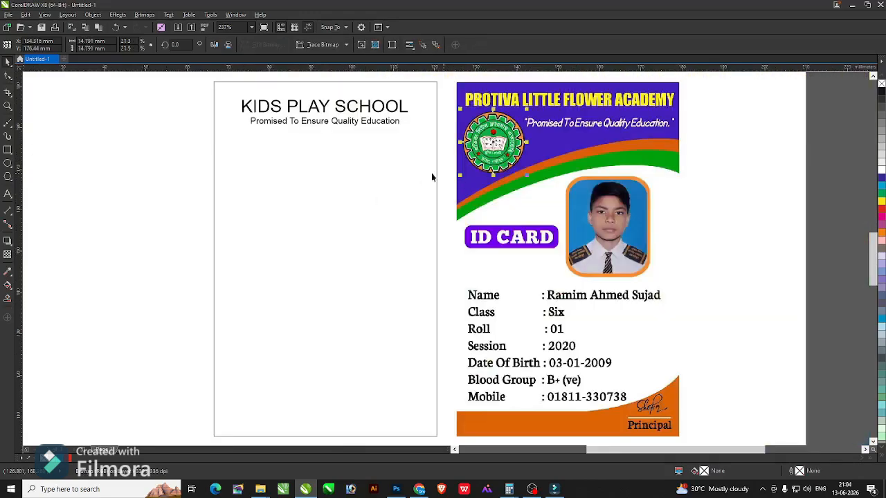
pyautogui.click(158, 165)
pyautogui.moveTo(466, 143); pyautogui.dragTo(514, 137)
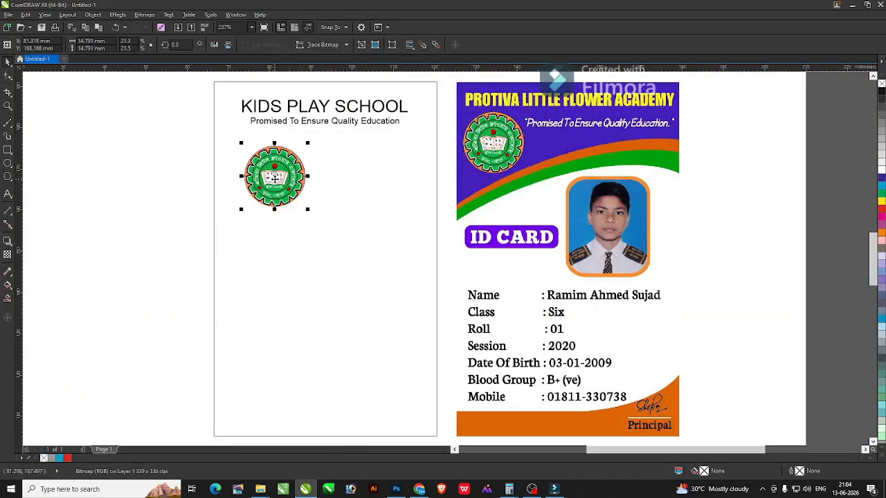
pyautogui.press('Escape')
# Draw a rounded-corner rectangle over the student photo and intersect it with the photo.
pyautogui.moveTo(524, 169); pyautogui.dragTo(712, 298)
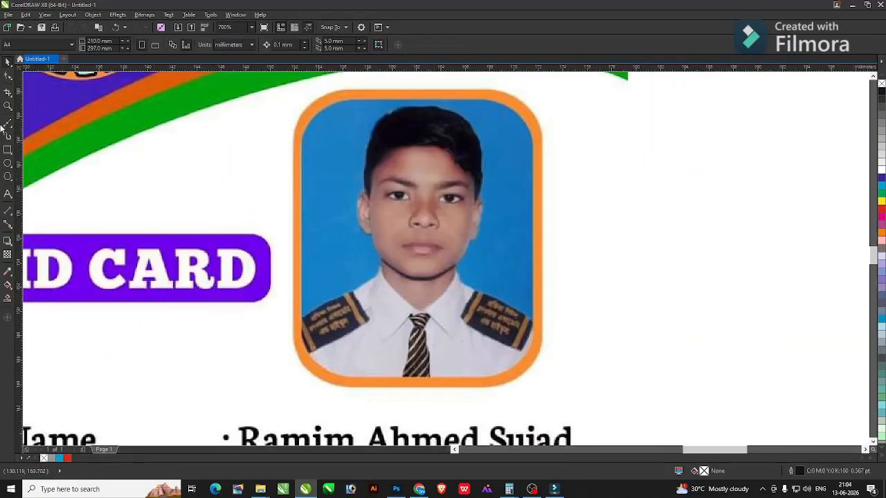
pyautogui.click(8, 150)
pyautogui.moveTo(313, 104)
pyautogui.mouseDown()
pyautogui.moveTo(373, 241)
pyautogui.moveTo(530, 372)
pyautogui.mouseUp()
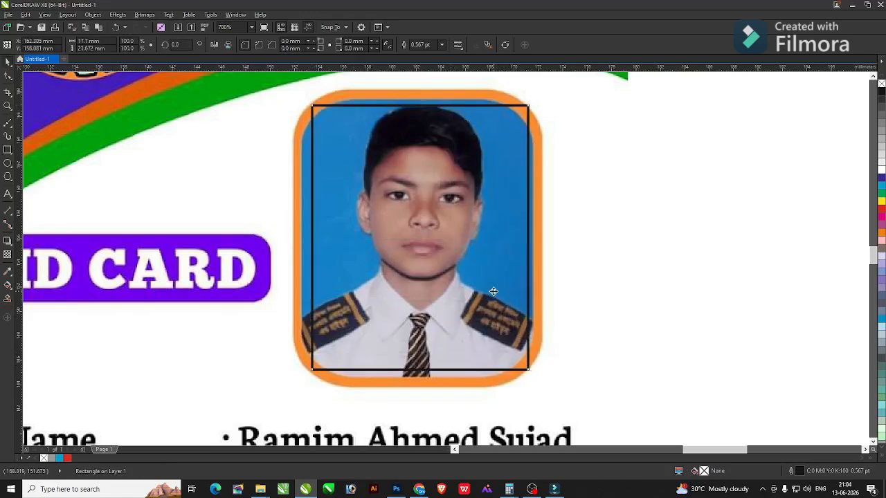
pyautogui.press('F10')
pyautogui.moveTo(527, 107); pyautogui.dragTo(466, 204)
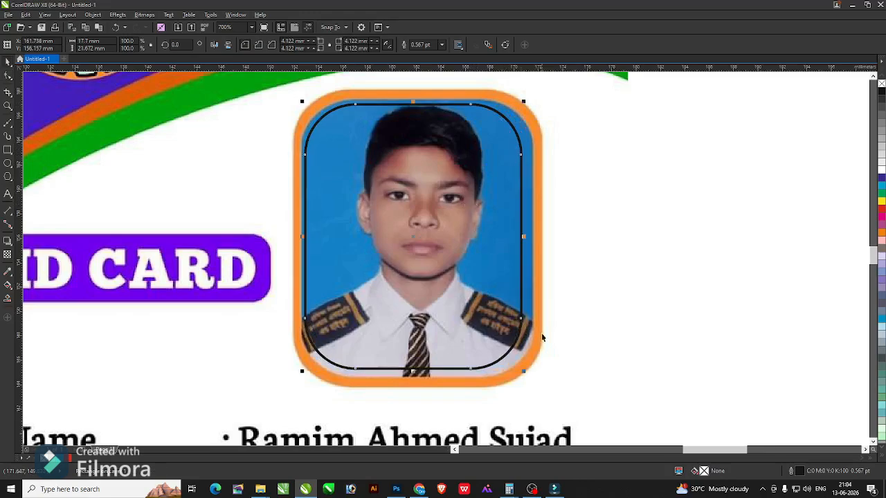
pyautogui.moveTo(524, 374); pyautogui.dragTo(530, 378)
pyautogui.click(573, 317)
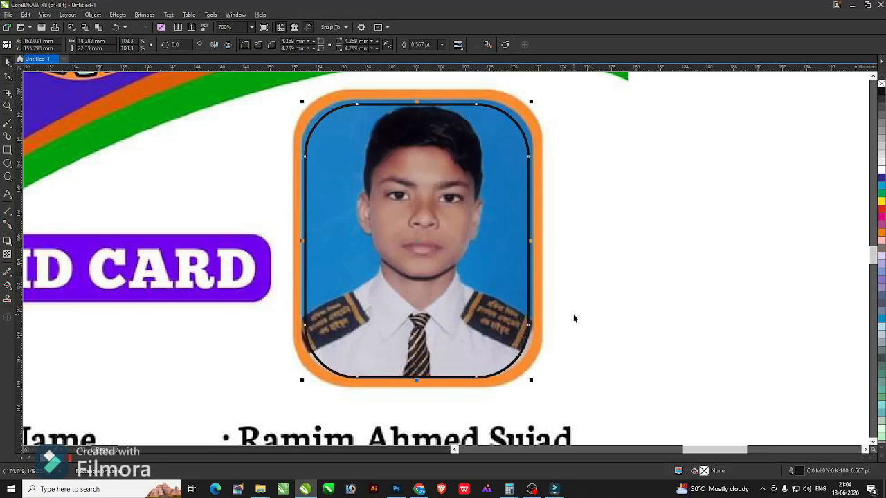
pyautogui.click(289, 45)
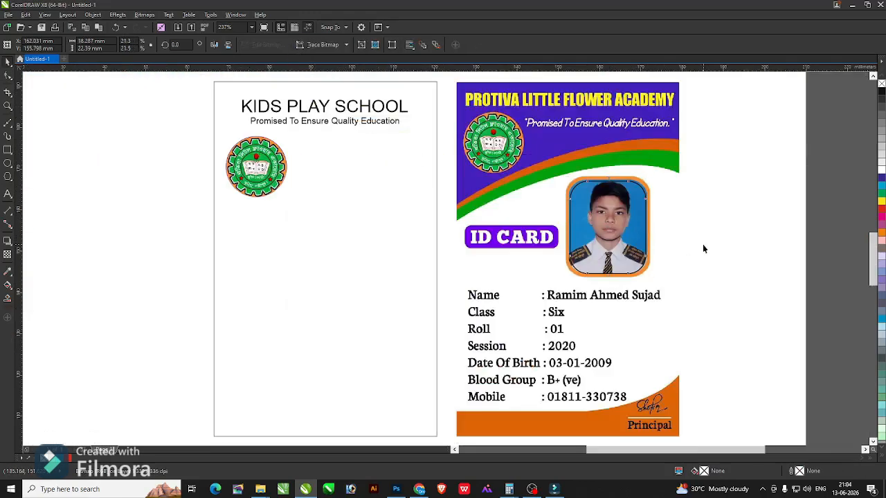
# Drag the rounded photo copy left of the cards and shift the reference card right.
pyautogui.moveTo(608, 229); pyautogui.dragTo(137, 217)
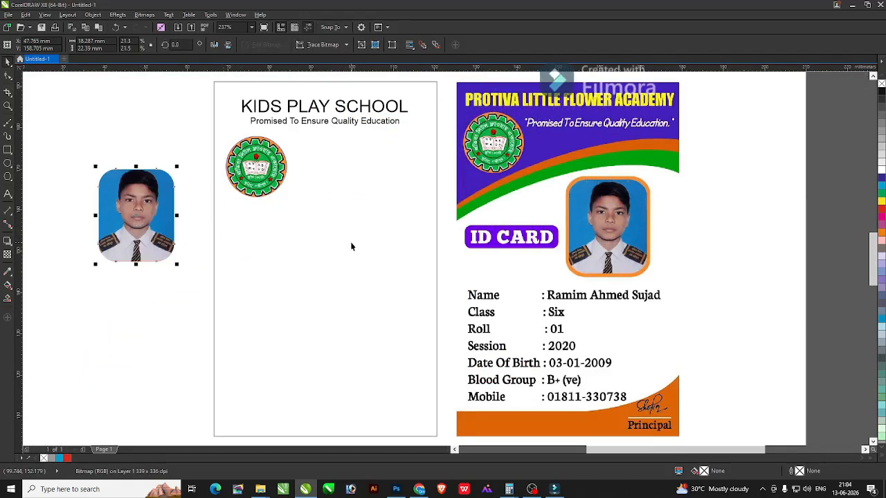
pyautogui.moveTo(549, 315); pyautogui.dragTo(564, 316)
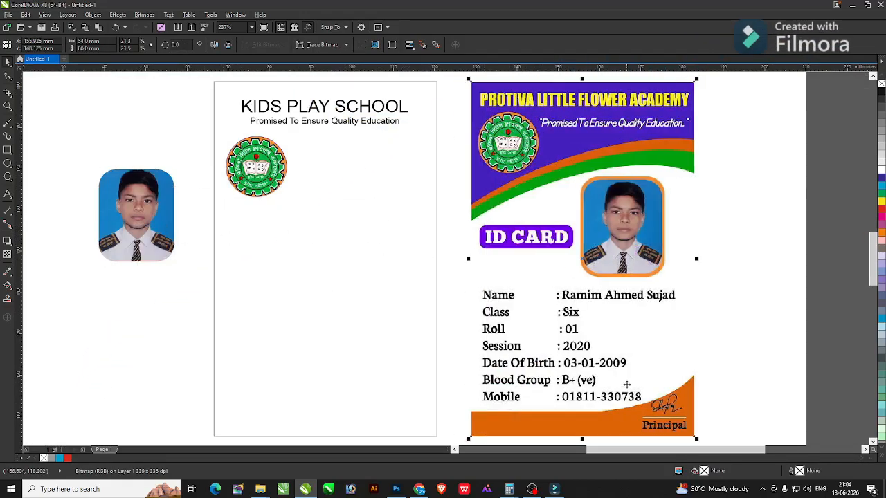
pyautogui.scroll(3, 724, 439)
pyautogui.scroll(-1, 476, 290)
pyautogui.press('F4')
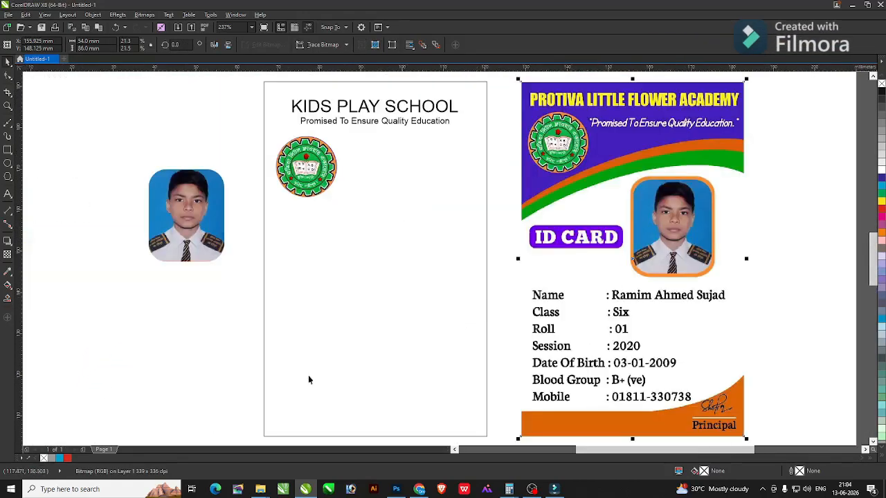
pyautogui.click(309, 379)
pyautogui.hotkey('alt', 'Tab')
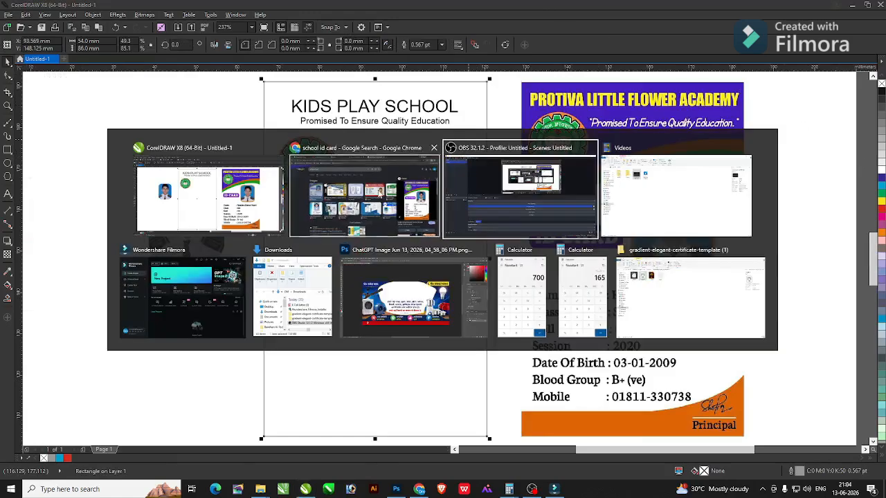
# Search Google Images for 'signature' and open a large handwritten signature preview, cancelling the save.
pyautogui.write('signature')
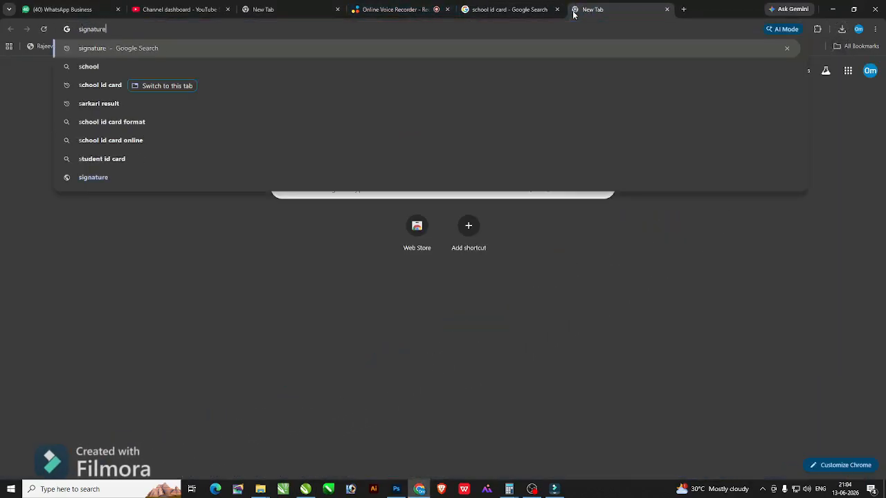
pyautogui.press('Return')
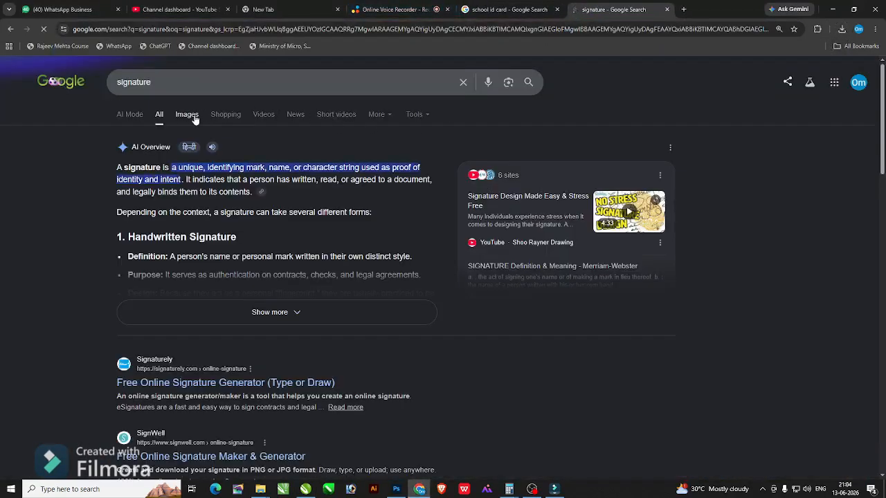
pyautogui.click(188, 116)
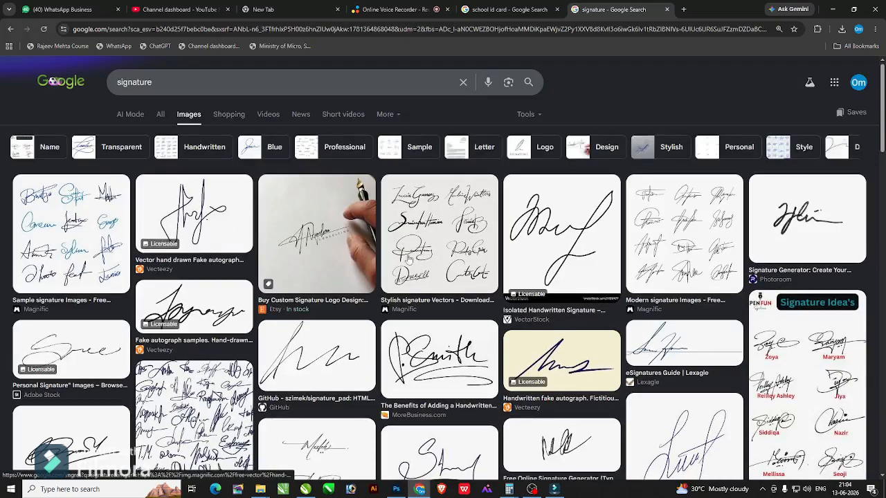
pyautogui.click(580, 243)
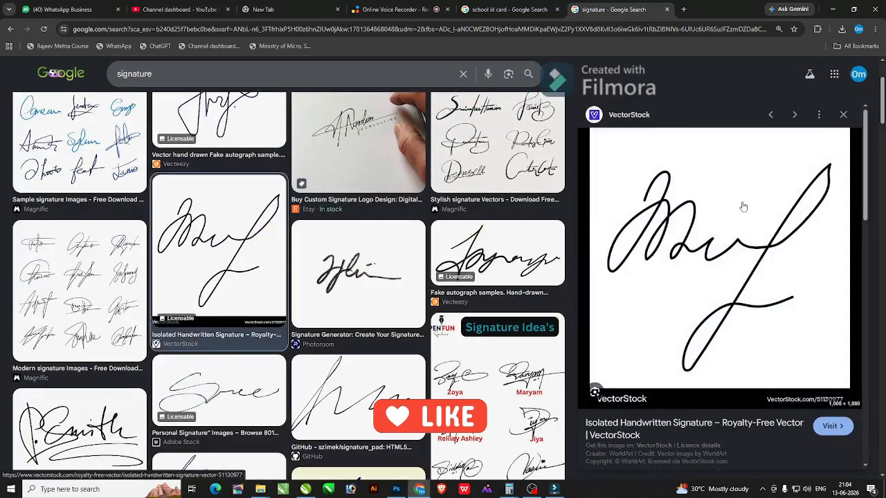
pyautogui.rightClick(741, 203)
pyautogui.click(784, 354)
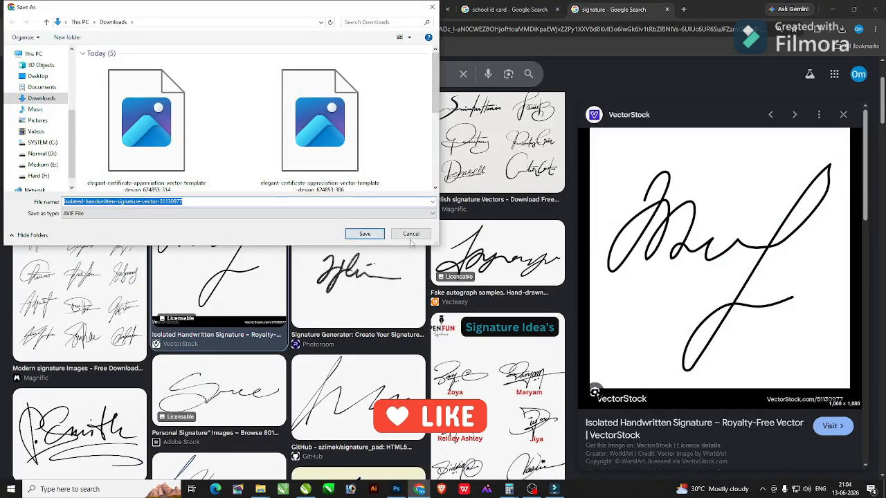
pyautogui.click(411, 237)
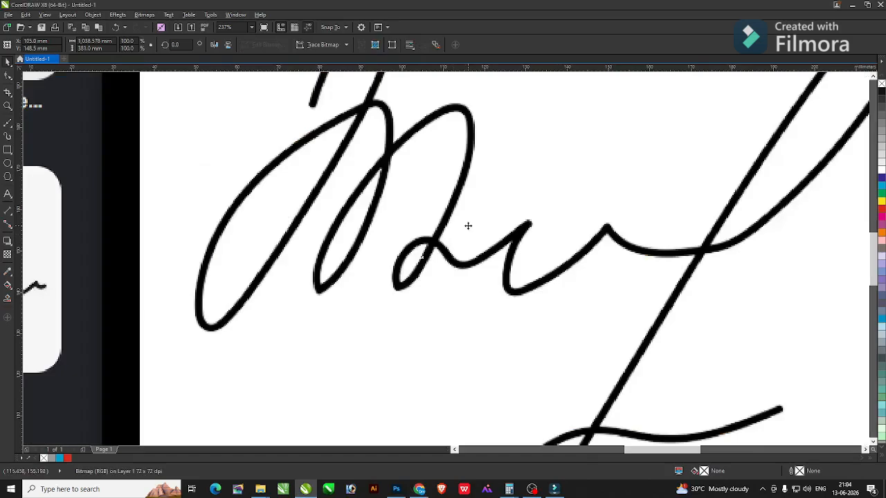
# Crop the signature from the pasted screenshot by intersecting it with a rectangle.
pyautogui.scroll(-2, 346, 173)
pyautogui.scroll(-2, 282, 131)
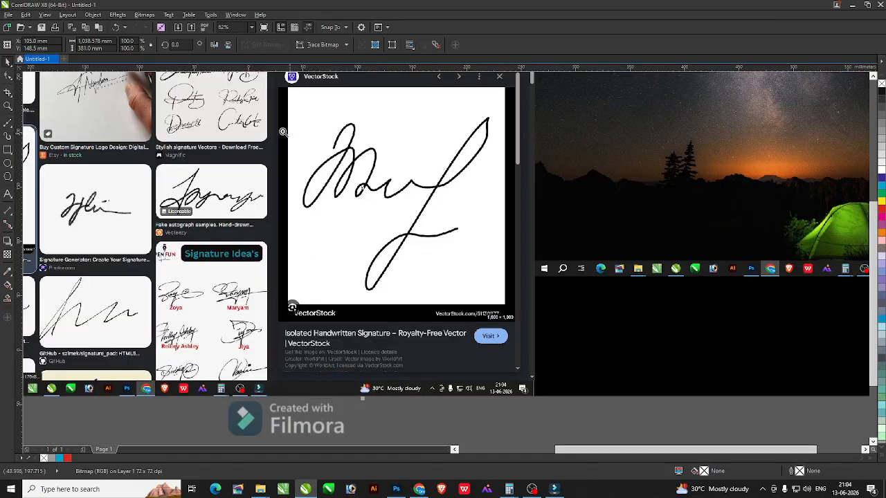
pyautogui.scroll(2, 418, 145)
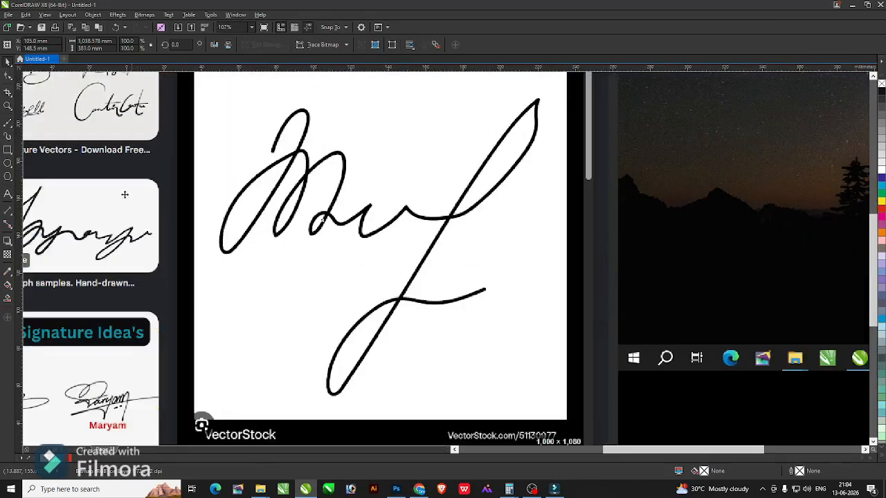
pyautogui.click(7, 149)
pyautogui.moveTo(205, 88)
pyautogui.mouseDown()
pyautogui.moveTo(561, 316)
pyautogui.moveTo(562, 403)
pyautogui.mouseUp()
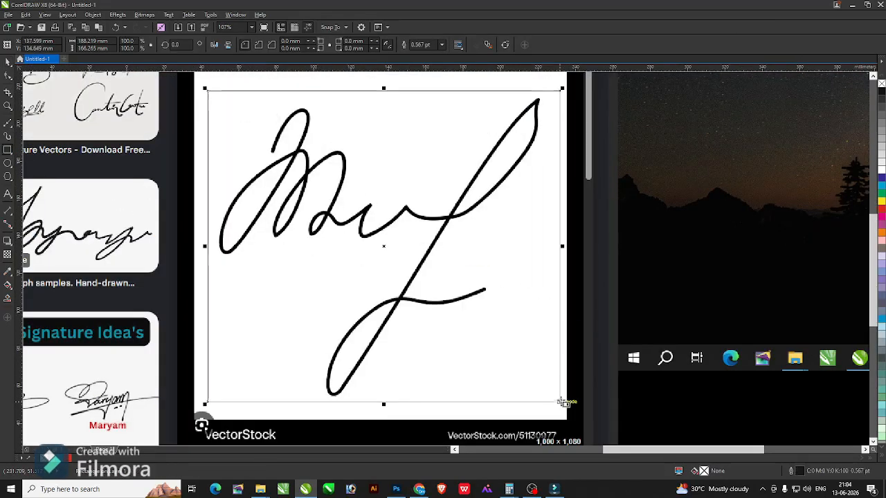
pyautogui.press('space')
pyautogui.hotkey('ctrl', 'a')
pyautogui.click(288, 44)
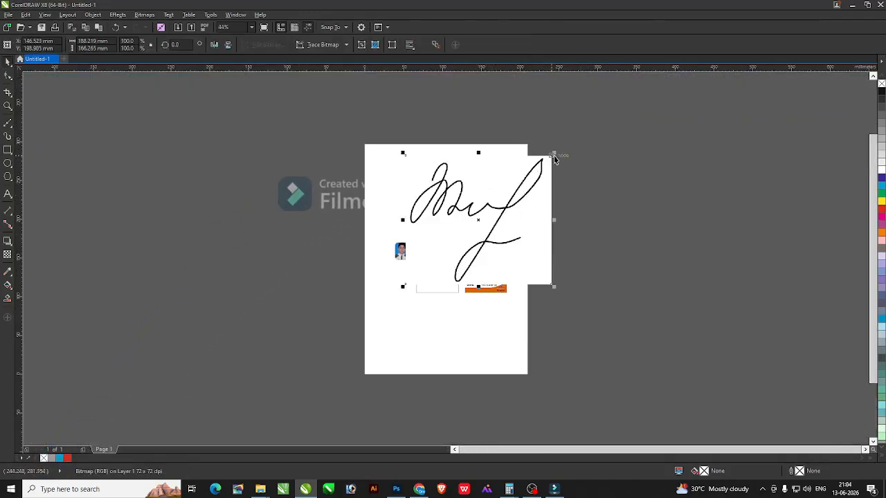
# Shrink the cropped signature and position it just above the cards.
pyautogui.moveTo(553, 157); pyautogui.dragTo(469, 228)
pyautogui.moveTo(443, 258); pyautogui.dragTo(456, 193)
pyautogui.press('F2')
pyautogui.moveTo(360, 173); pyautogui.dragTo(598, 318)
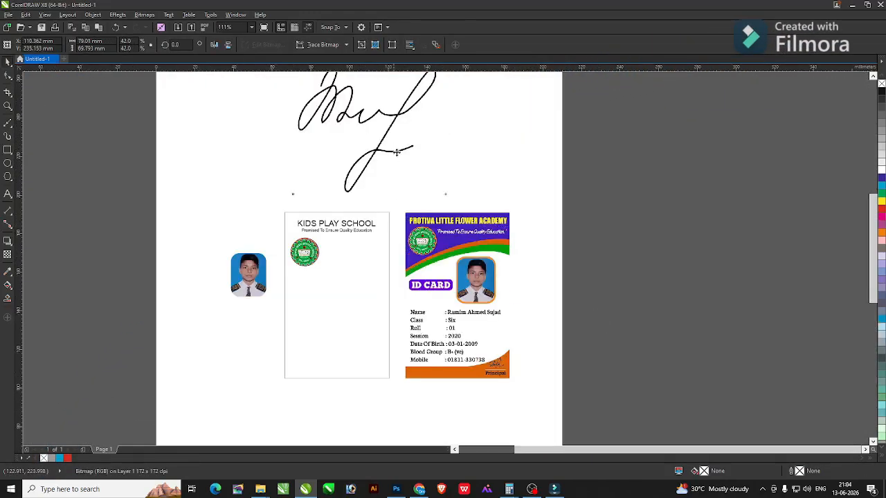
pyautogui.moveTo(397, 151); pyautogui.dragTo(428, 171)
# Trace the signature bitmap into vector outlines.
pyautogui.click(150, 15)
pyautogui.click(176, 24)
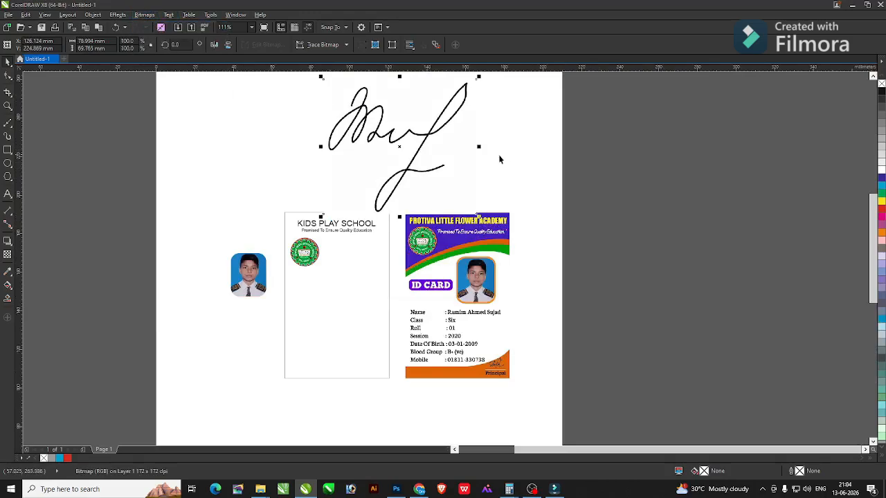
pyautogui.click(323, 45)
pyautogui.click(331, 56)
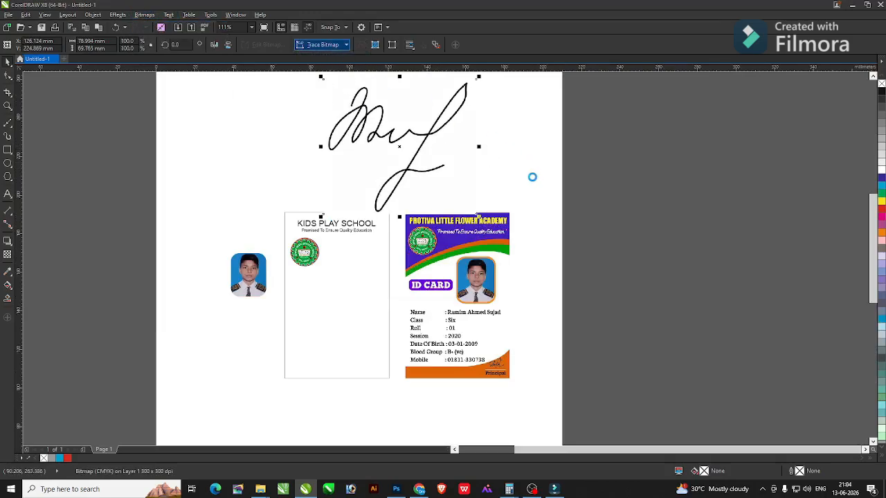
# Delete the original signature bitmap and the traced white background.
pyautogui.moveTo(399, 146); pyautogui.dragTo(483, 173)
pyautogui.moveTo(364, 135); pyautogui.dragTo(332, 135)
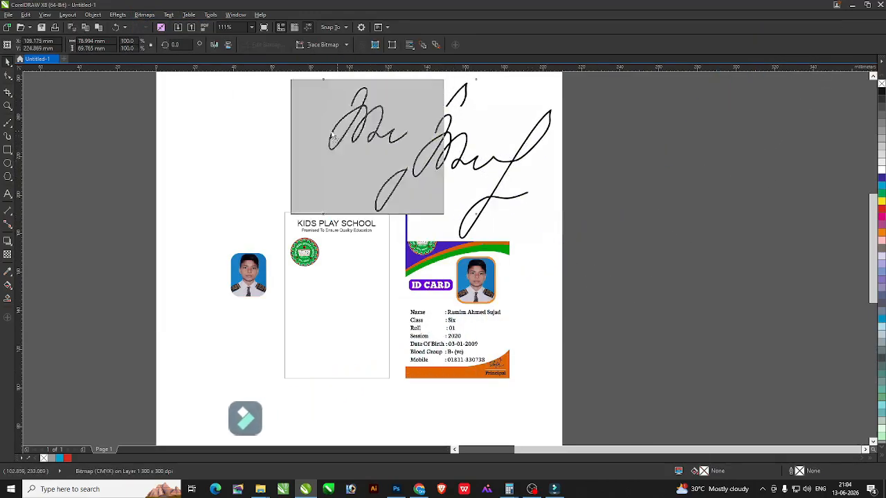
pyautogui.press('Delete')
pyautogui.moveTo(500, 159); pyautogui.dragTo(416, 166)
pyautogui.hotkey('ctrl', 'u')
pyautogui.click(519, 158)
pyautogui.click(415, 144)
pyautogui.press('Delete')
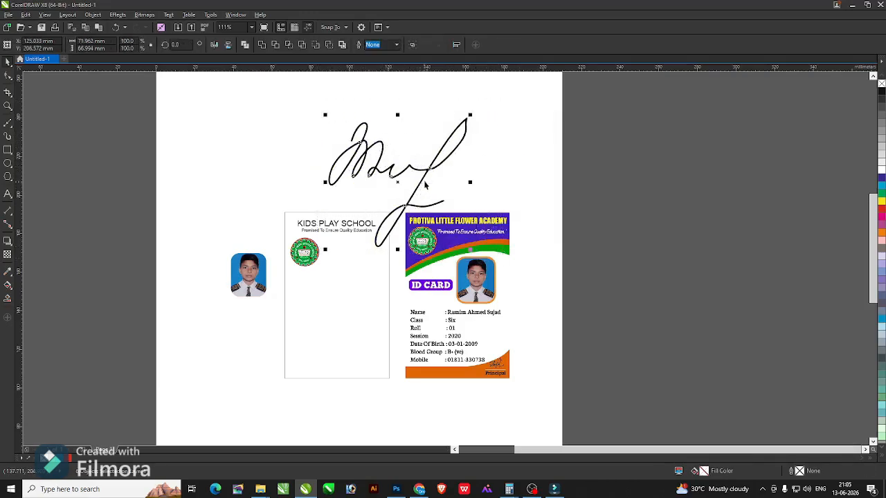
# Shrink the traced signature to about a third and move it toward the blank card.
pyautogui.moveTo(424, 182); pyautogui.dragTo(457, 154)
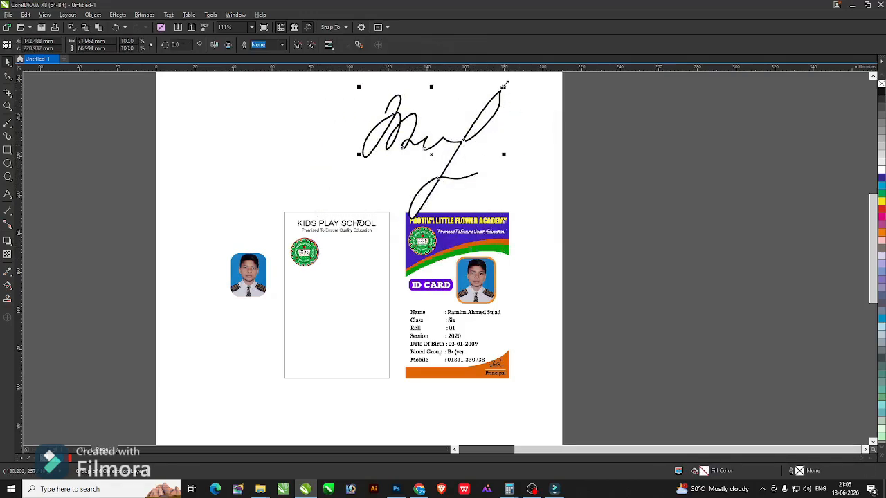
pyautogui.moveTo(504, 84)
pyautogui.mouseDown()
pyautogui.moveTo(405, 179)
pyautogui.moveTo(348, 253)
pyautogui.moveTo(332, 313)
pyautogui.moveTo(339, 345)
pyautogui.mouseUp()
pyautogui.press('F2')
pyautogui.moveTo(243, 191); pyautogui.dragTo(591, 396)
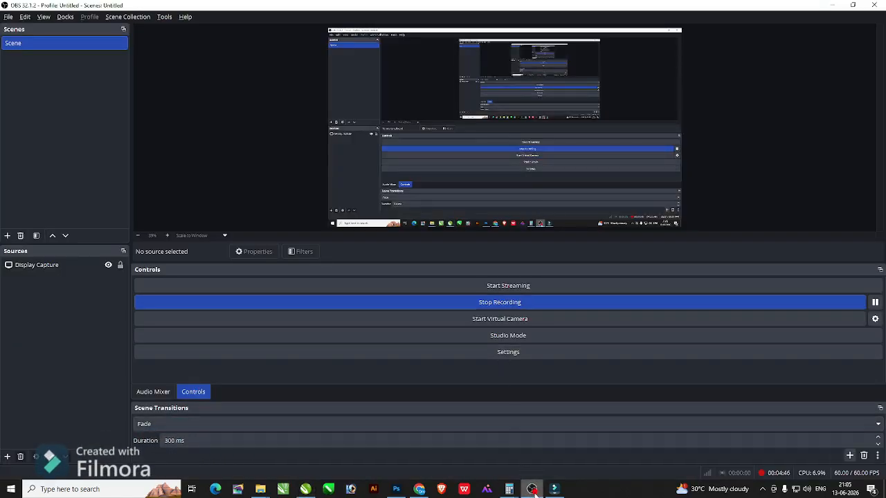
pyautogui.click(532, 489)
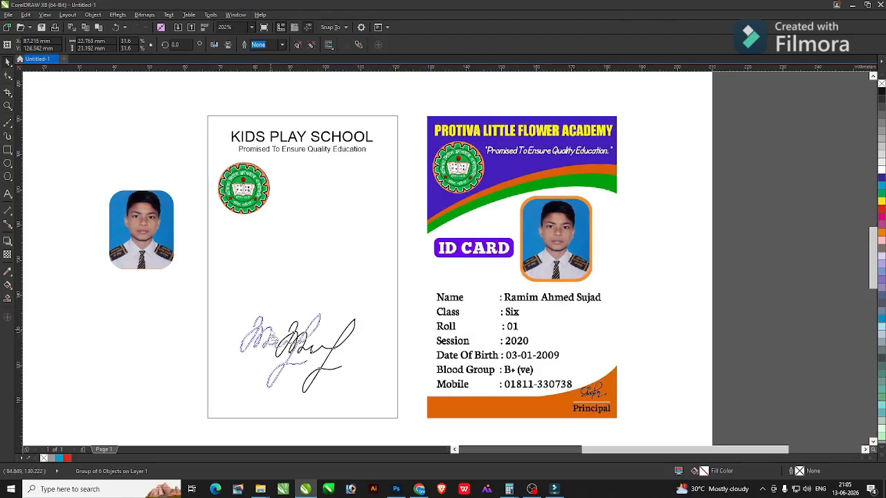
# Shrink the signature further and park it left of the card beneath the student photo.
pyautogui.moveTo(335, 313)
pyautogui.mouseDown()
pyautogui.moveTo(265, 362)
pyautogui.moveTo(328, 372)
pyautogui.mouseUp()
pyautogui.press('F2')
pyautogui.moveTo(206, 334); pyautogui.dragTo(404, 408)
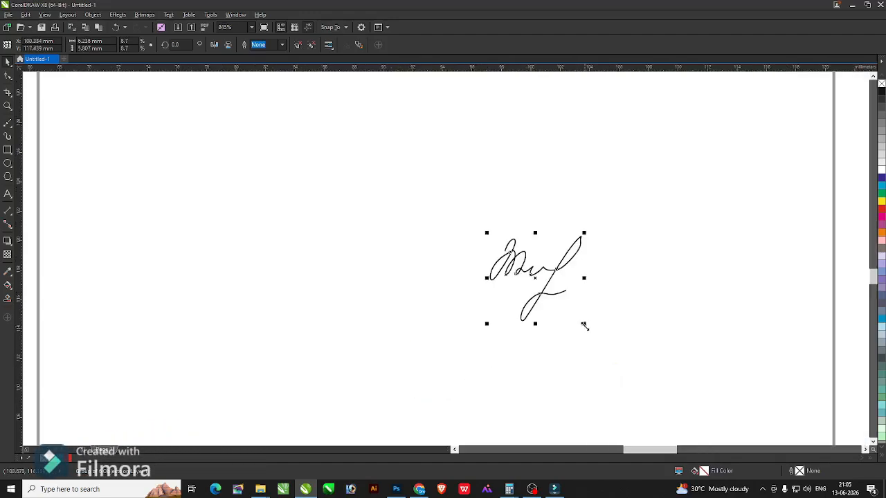
pyautogui.press('F4')
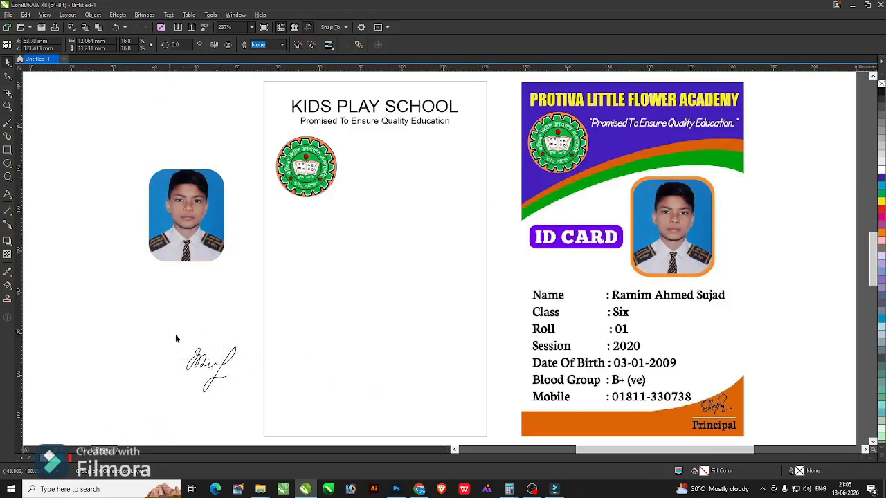
pyautogui.moveTo(211, 367); pyautogui.dragTo(190, 348)
# Remove the accidentally pasted second signature copy and select the reference card image.
pyautogui.click(298, 195)
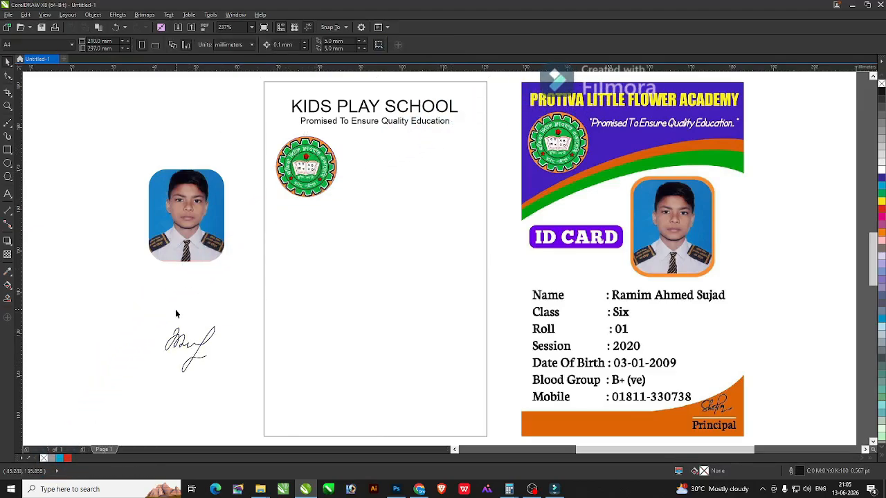
pyautogui.hotkey('ctrl', 'v')
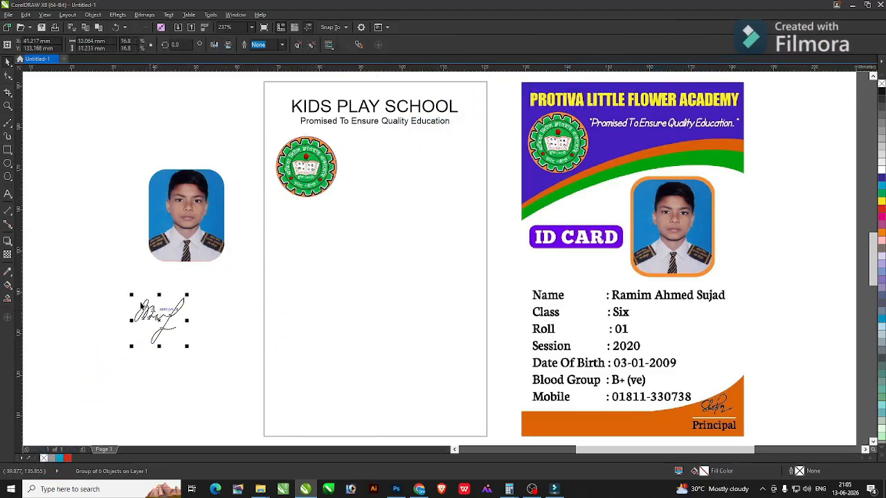
pyautogui.press('Delete')
pyautogui.click(636, 283)
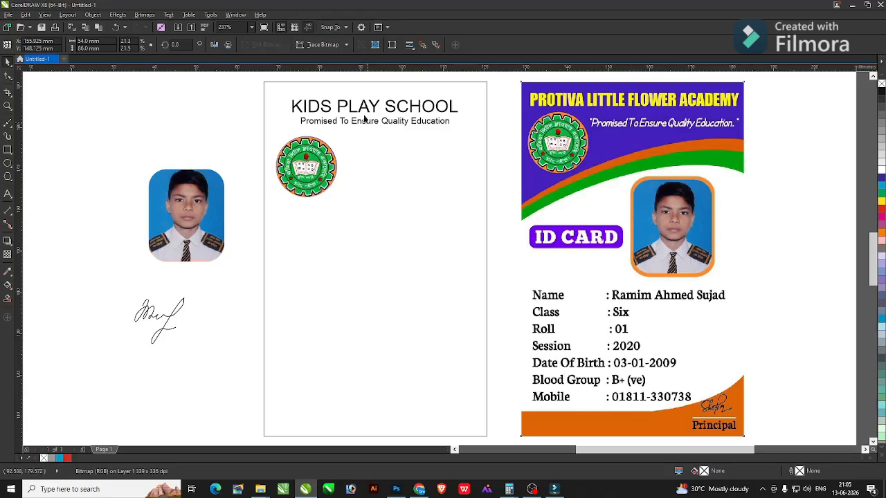
# Zoom onto the header and switch the KIDS PLAY SCHOOL title to Aurora BdCn BT.
pyautogui.press('z')
pyautogui.moveTo(253, 76); pyautogui.dragTo(485, 207)
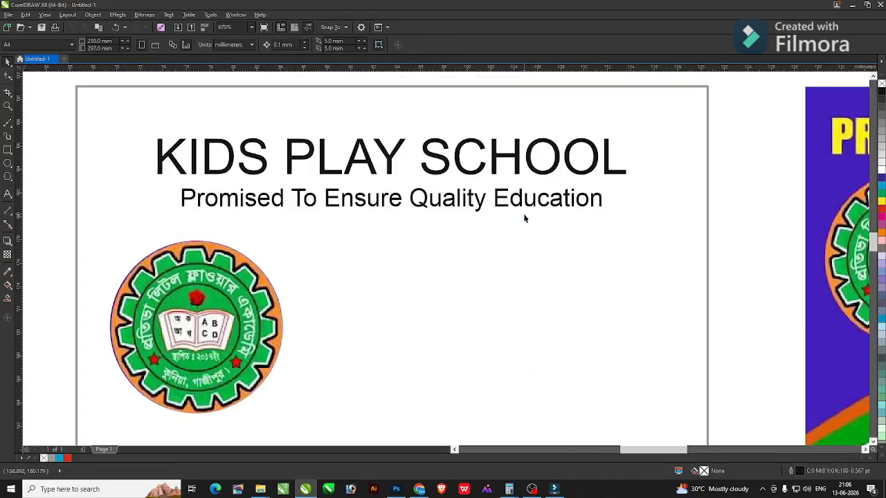
pyautogui.click(448, 168)
pyautogui.click(281, 45)
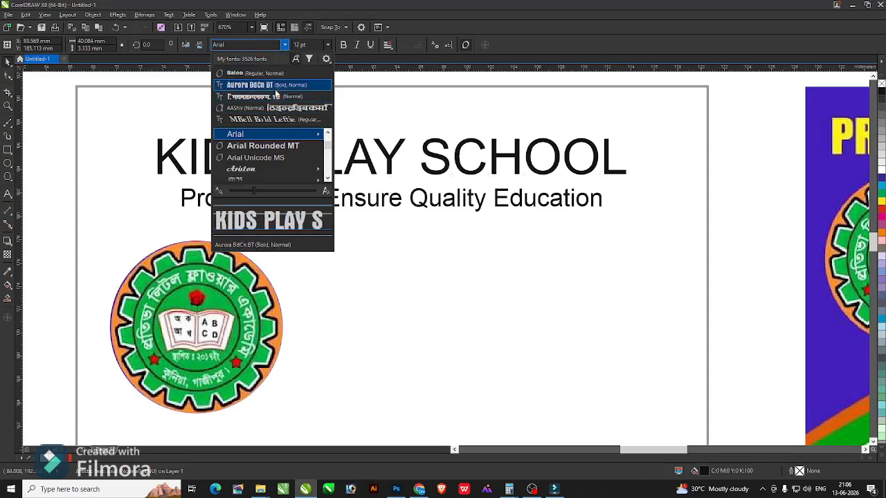
pyautogui.scroll(-2, 273, 142)
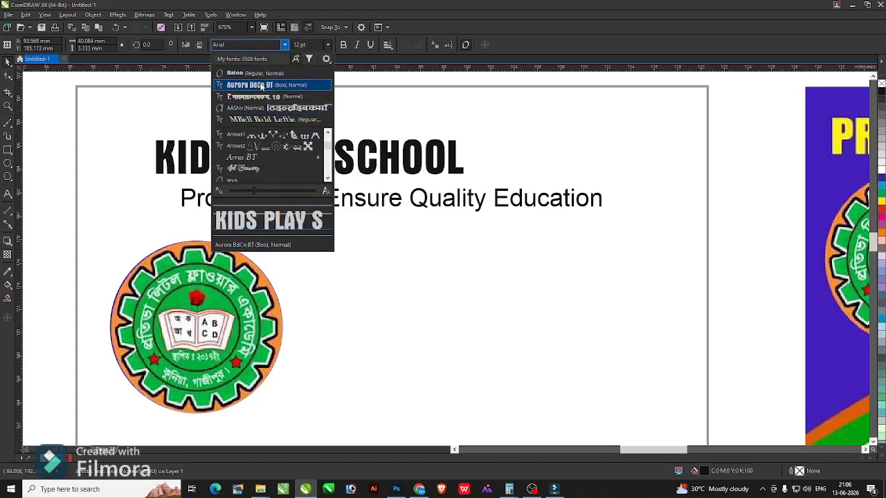
pyautogui.click(262, 86)
pyautogui.scroll(-4, 406, 187)
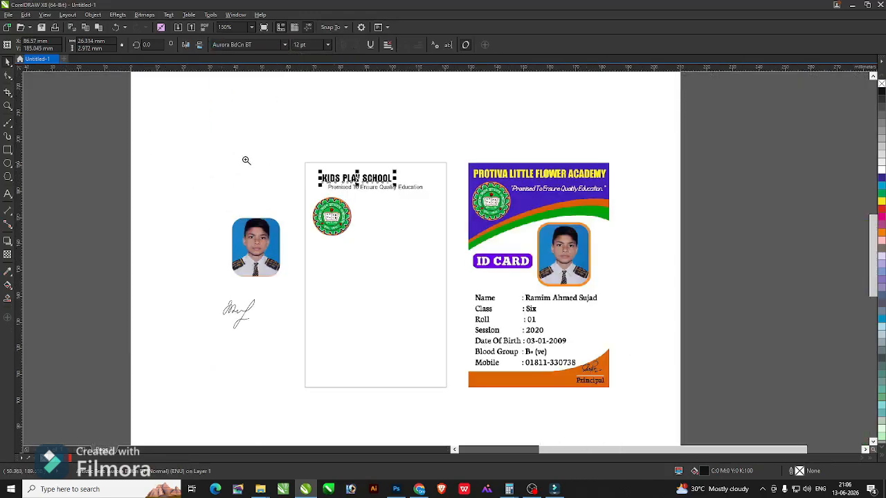
# Enlarge the KIDS PLAY SCHOOL title and move the tagline lower beneath it.
pyautogui.scroll(3, 587, 293)
pyautogui.moveTo(435, 185); pyautogui.dragTo(561, 223)
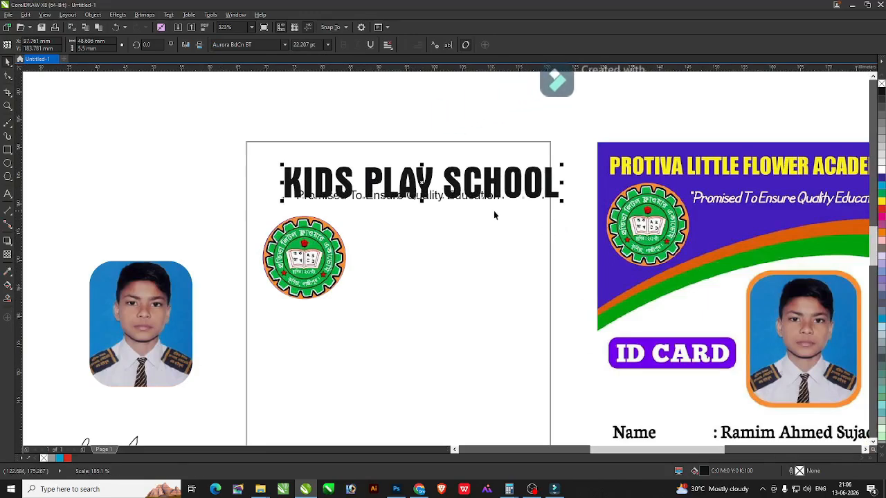
pyautogui.click(485, 200)
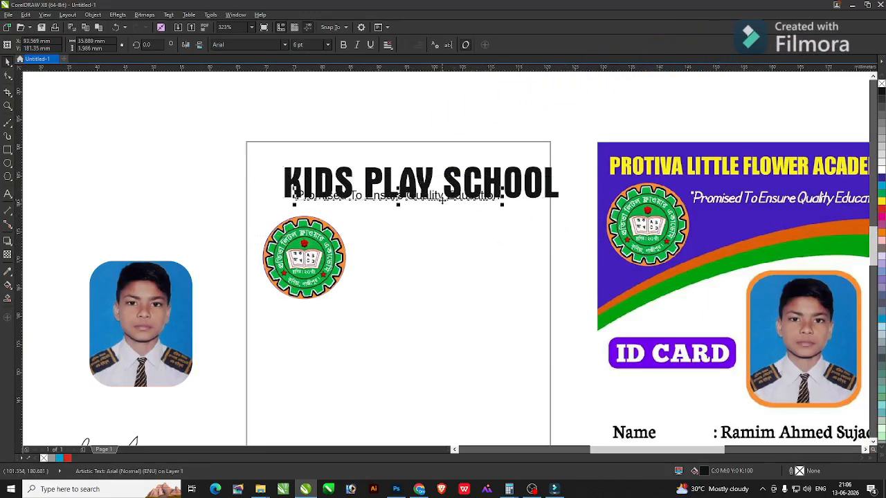
pyautogui.moveTo(443, 200); pyautogui.dragTo(441, 212)
# Shrink the round logo and tuck it just under the tagline.
pyautogui.moveTo(305, 245); pyautogui.dragTo(305, 262)
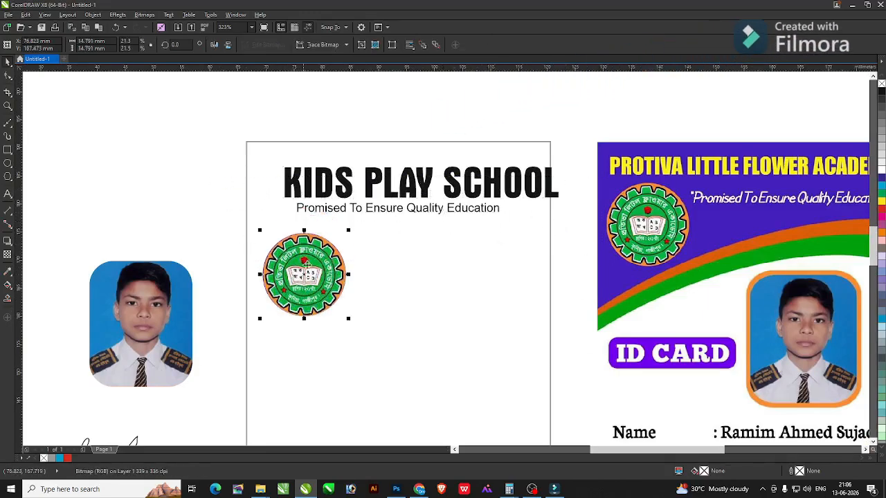
pyautogui.moveTo(348, 230); pyautogui.dragTo(333, 245)
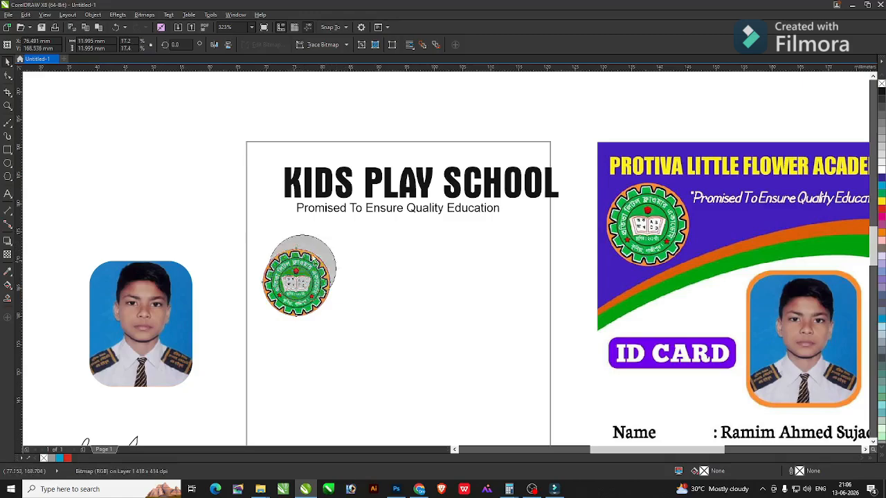
pyautogui.moveTo(314, 277); pyautogui.dragTo(314, 246)
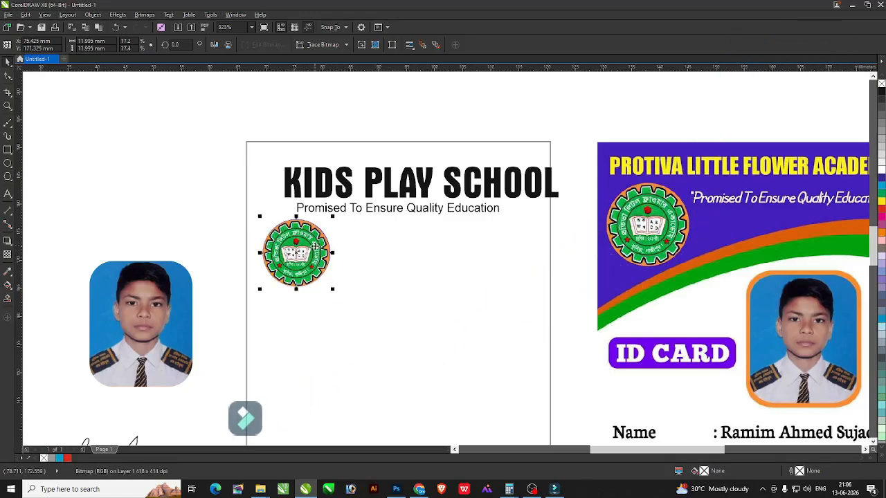
# Centre the KIDS PLAY SCHOOL title horizontally on the card.
pyautogui.press('F4')
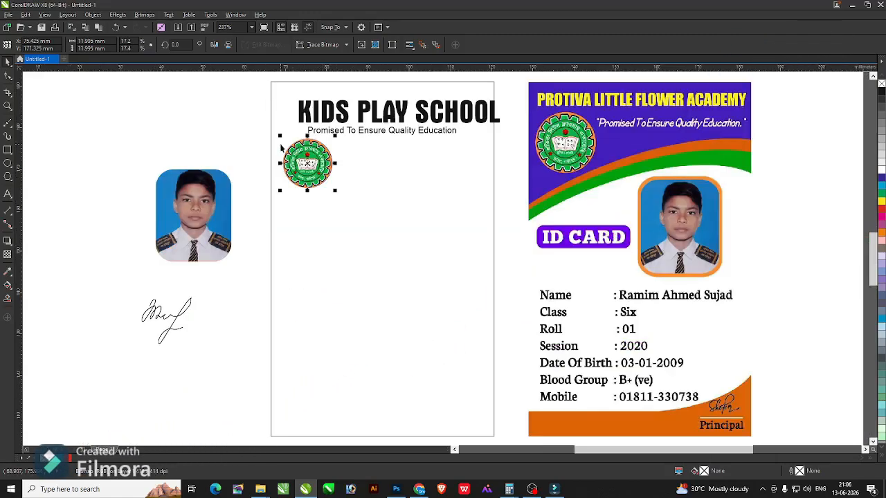
pyautogui.scroll(-2, 265, 90)
pyautogui.press('F2')
pyautogui.moveTo(248, 79); pyautogui.dragTo(483, 182)
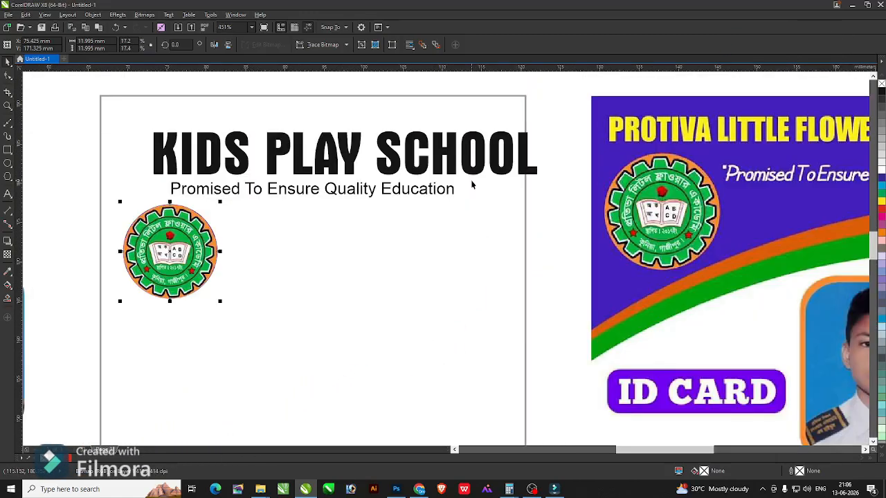
pyautogui.click(356, 168)
pyautogui.press('c')
# Scale the title and tagline down slightly together and centre them on the card.
pyautogui.click(506, 202)
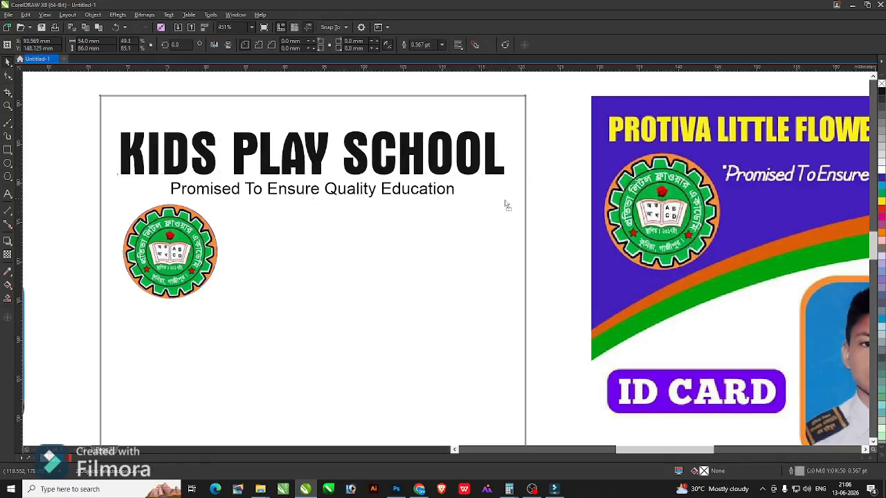
pyautogui.moveTo(547, 217); pyautogui.dragTo(65, 113)
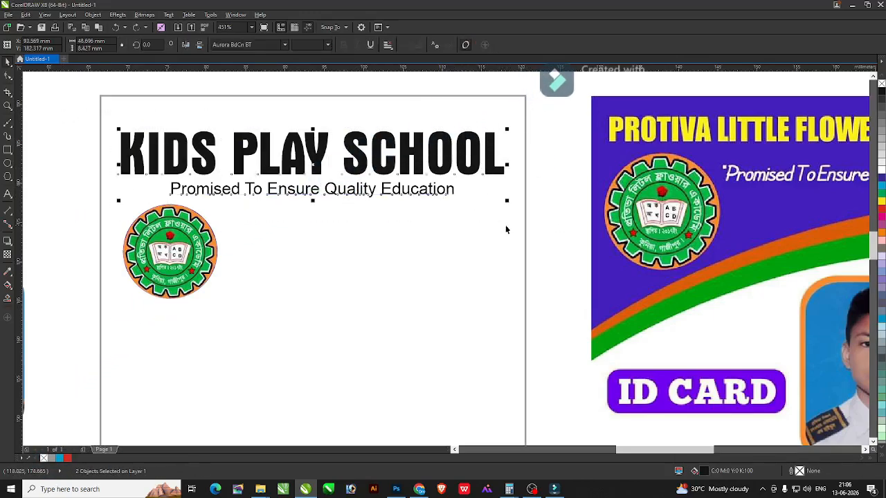
pyautogui.moveTo(505, 200); pyautogui.dragTo(467, 218)
pyautogui.moveTo(367, 164); pyautogui.dragTo(383, 152)
pyautogui.click(485, 159)
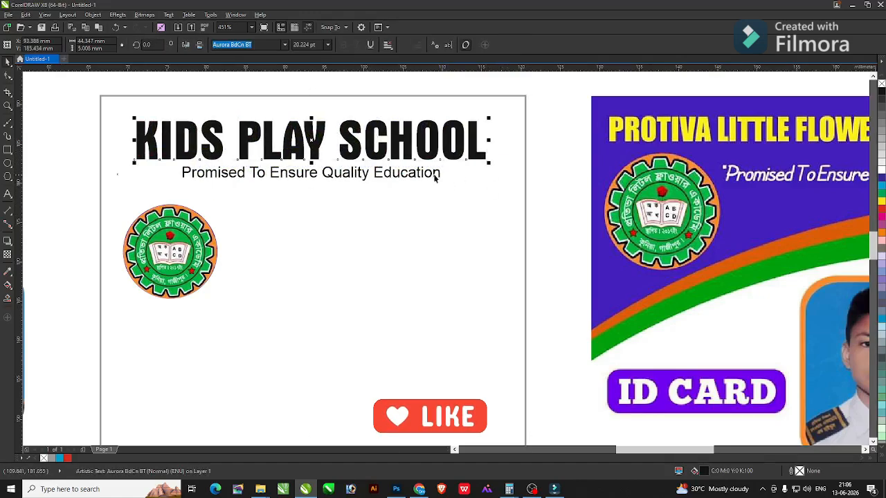
pyautogui.moveTo(117, 111); pyautogui.dragTo(504, 198)
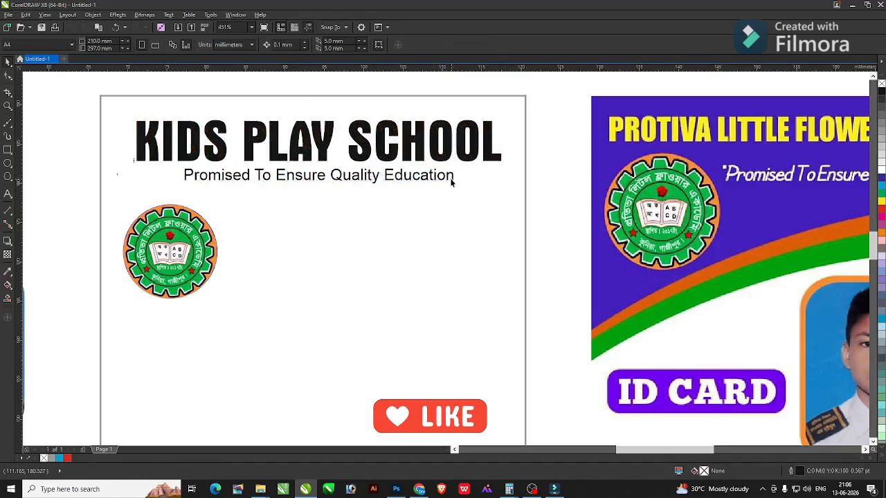
pyautogui.scroll(-3, 564, 194)
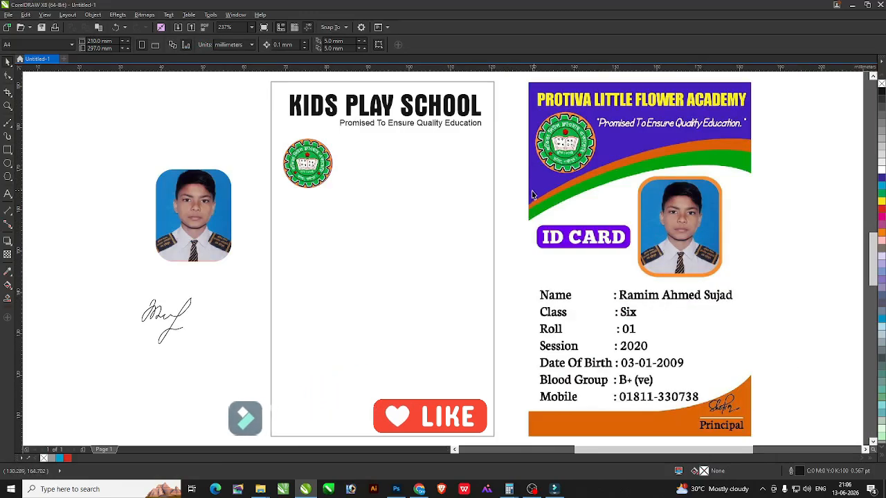
pyautogui.moveTo(251, 85); pyautogui.dragTo(651, 206)
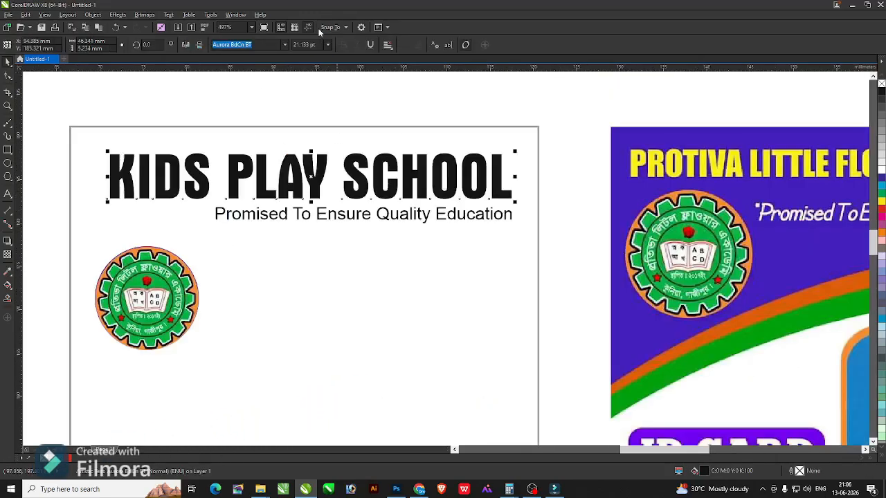
# Set the title in Renfrew, shrink it to fit the card, and lower it.
pyautogui.click(284, 45)
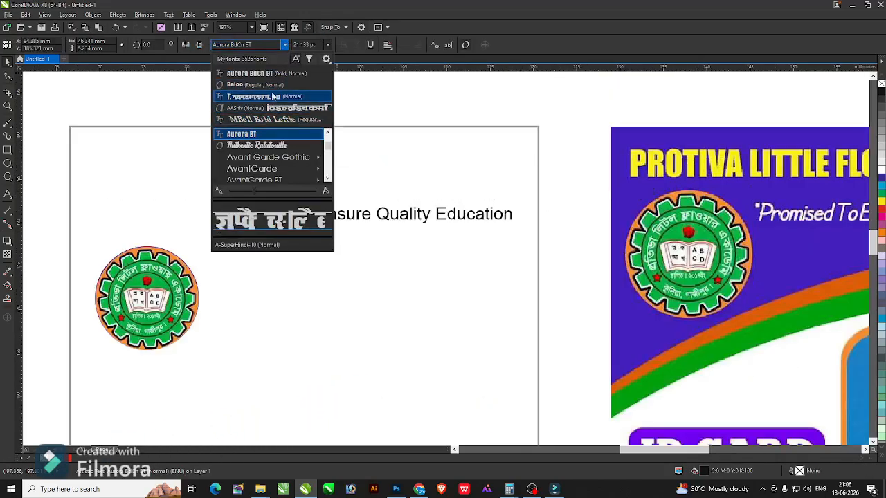
pyautogui.scroll(-5, 271, 159)
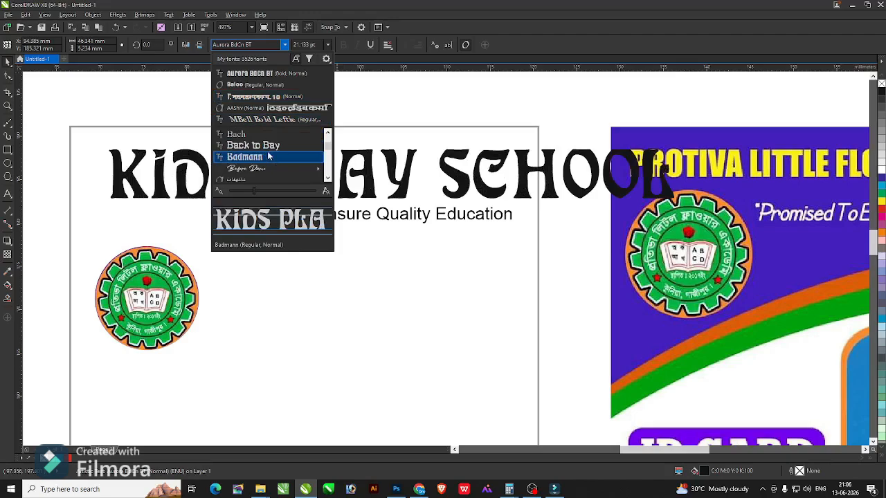
pyautogui.scroll(-10, 271, 159)
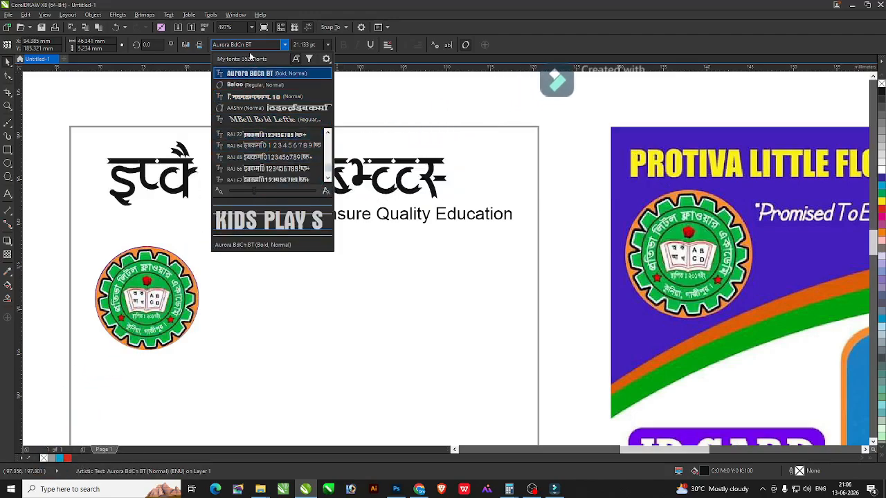
pyautogui.click(260, 45)
pyautogui.scroll(-5, 260, 154)
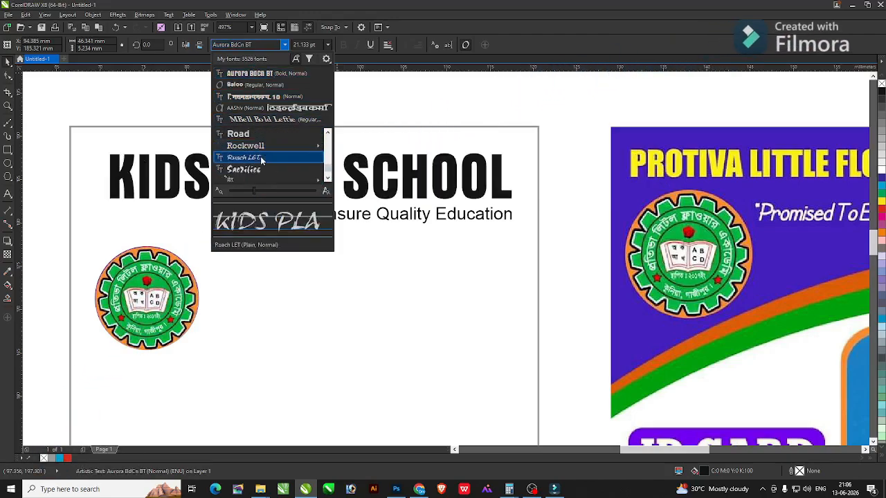
pyautogui.click(261, 147)
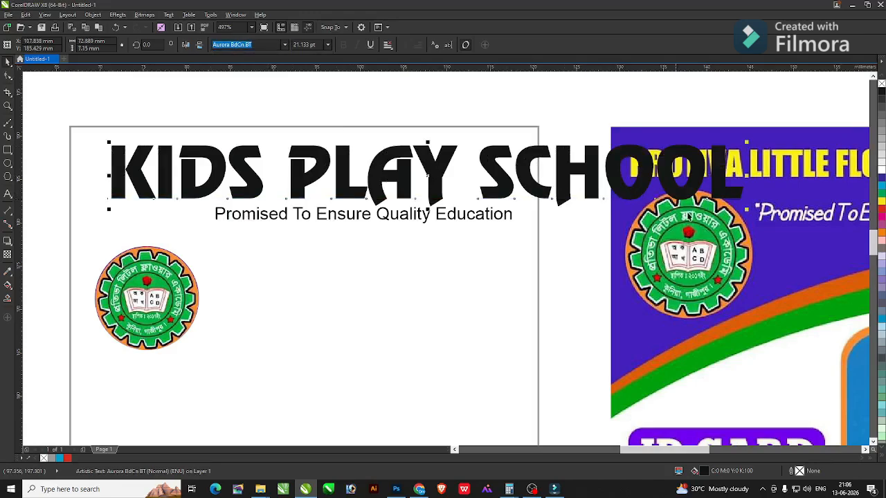
pyautogui.moveTo(747, 213); pyautogui.dragTo(508, 221)
pyautogui.moveTo(427, 165); pyautogui.dragTo(427, 186)
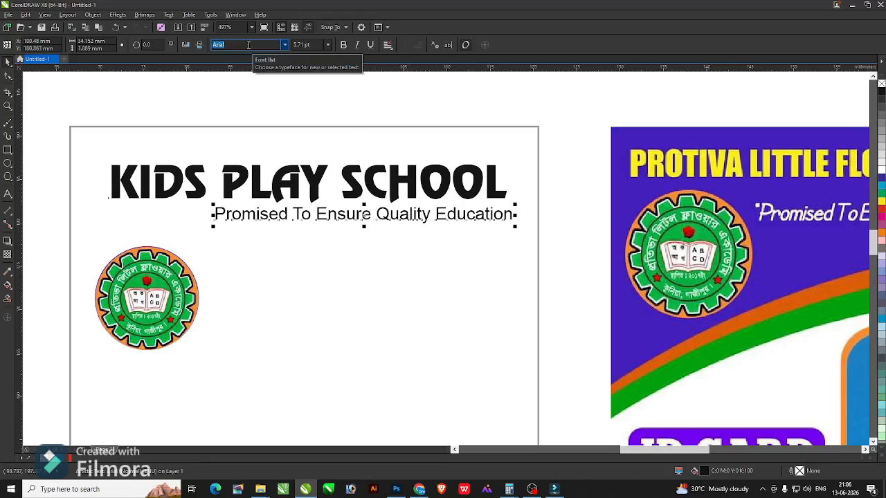
# Set the tagline in Banff, right-align it, group with the title, and centre on the card.
pyautogui.press('Return')
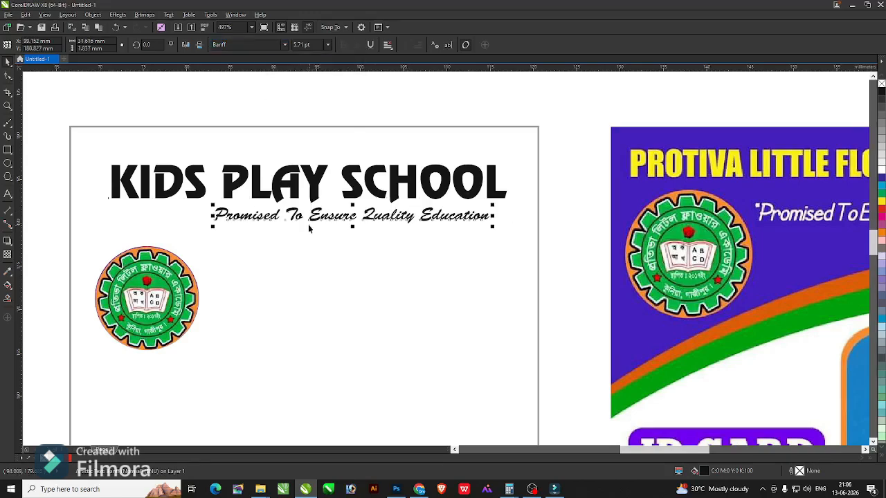
pyautogui.moveTo(324, 223); pyautogui.dragTo(330, 223)
pyautogui.keyDown('shift'); pyautogui.click(311, 188); pyautogui.keyUp('shift')
pyautogui.hotkey('ctrl', 'g')
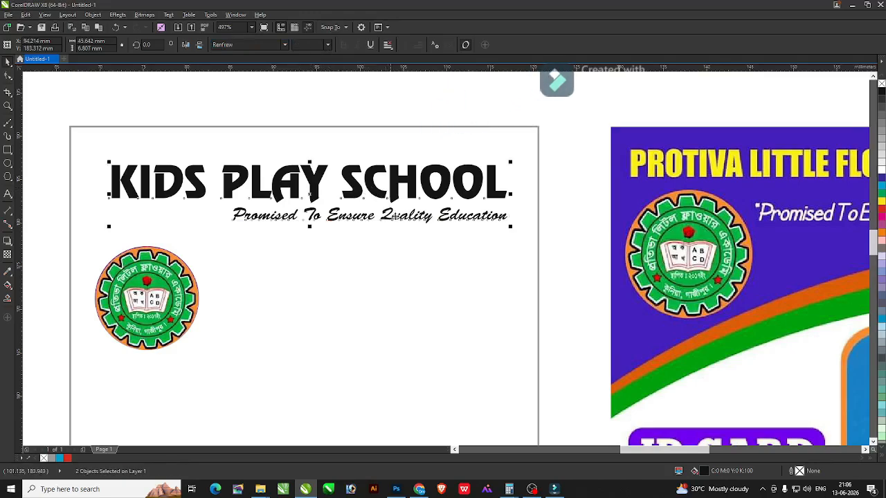
pyautogui.keyDown('shift'); pyautogui.click(439, 251); pyautogui.keyUp('shift')
pyautogui.press('c')
pyautogui.click(571, 231)
pyautogui.press('F4')
# Nudge the title and tagline group slightly higher on the card.
pyautogui.press('F2')
pyautogui.scroll(-1, 287, 121)
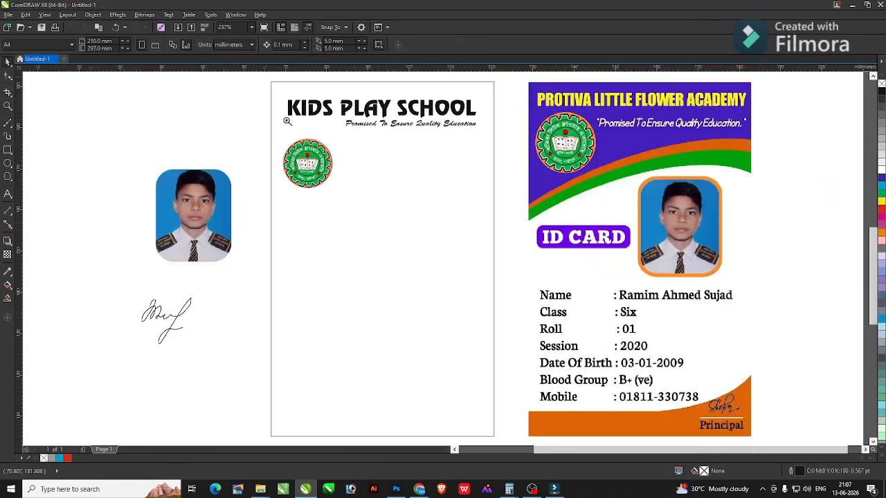
pyautogui.moveTo(204, 95); pyautogui.dragTo(586, 295)
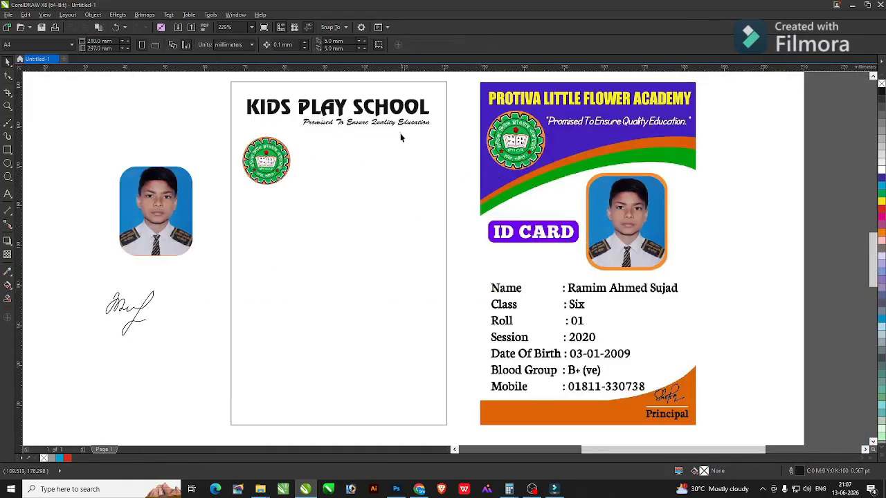
pyautogui.click(399, 115)
pyautogui.moveTo(399, 109); pyautogui.dragTo(399, 106)
# Move the student photo up and place the green logo on its lower part.
pyautogui.click(392, 155)
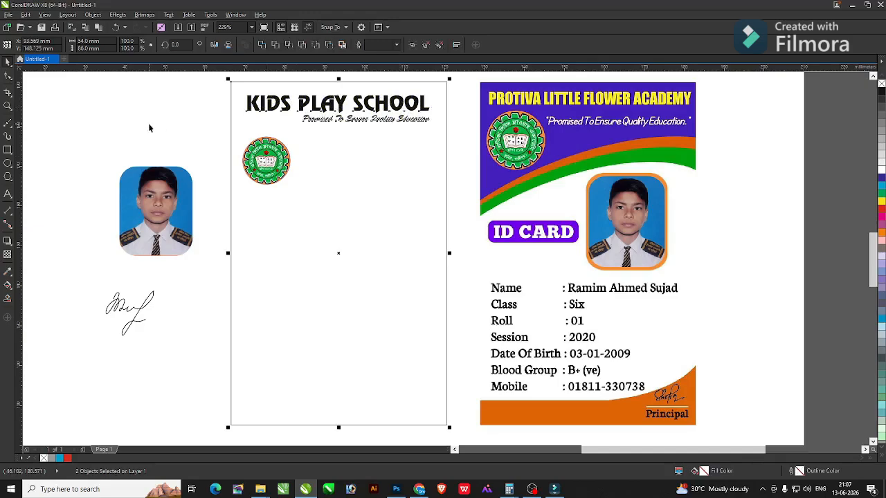
pyautogui.click(148, 123)
pyautogui.moveTo(141, 219); pyautogui.dragTo(146, 166)
pyautogui.moveTo(265, 160); pyautogui.dragTo(167, 213)
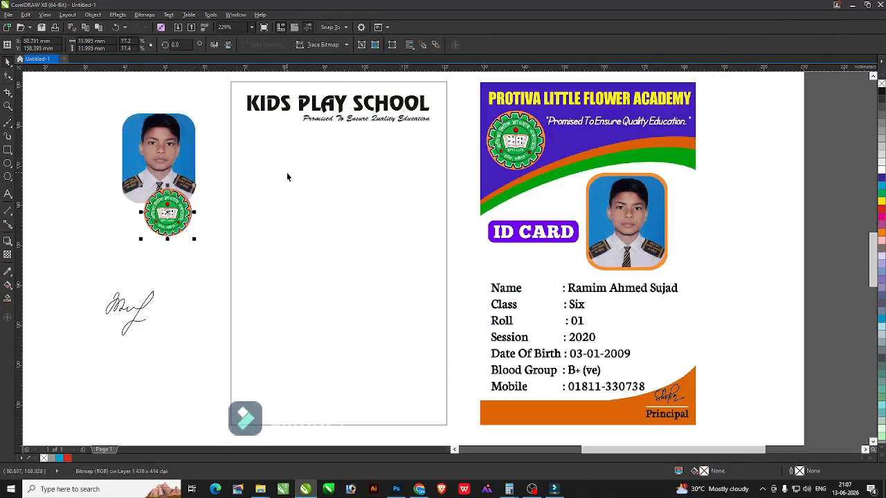
pyautogui.click(287, 173)
# Draw a test circle on the card, delete it, and select the reference card image.
pyautogui.click(7, 163)
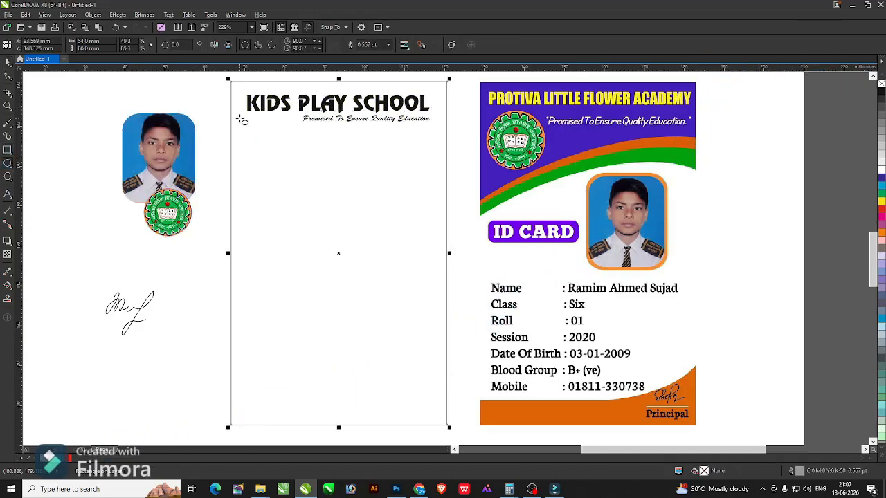
pyautogui.scroll(-2, 240, 116)
pyautogui.press('F2')
pyautogui.moveTo(157, 82); pyautogui.dragTo(591, 238)
pyautogui.moveTo(130, 101); pyautogui.dragTo(450, 420)
pyautogui.press('Delete')
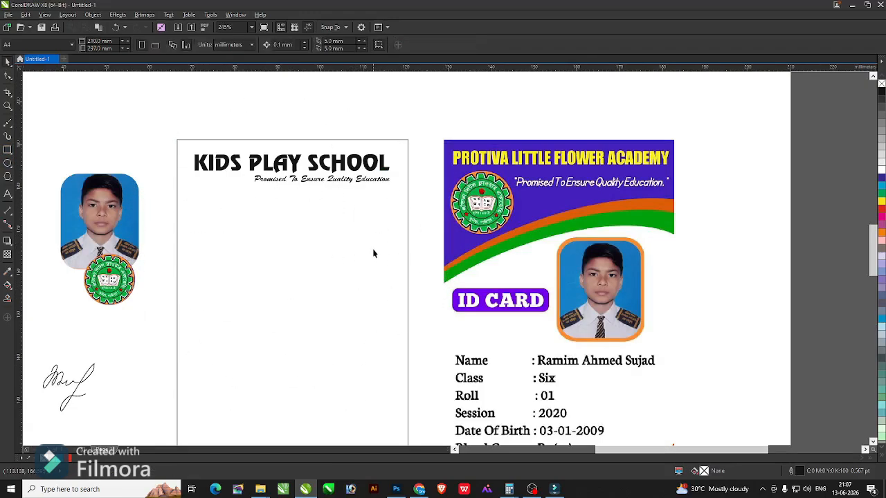
pyautogui.press('F4')
pyautogui.click(566, 426)
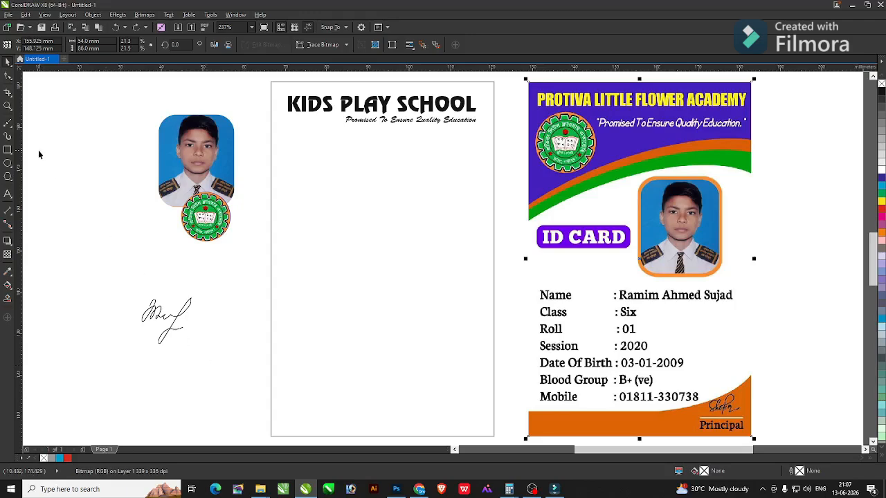
pyautogui.click(8, 149)
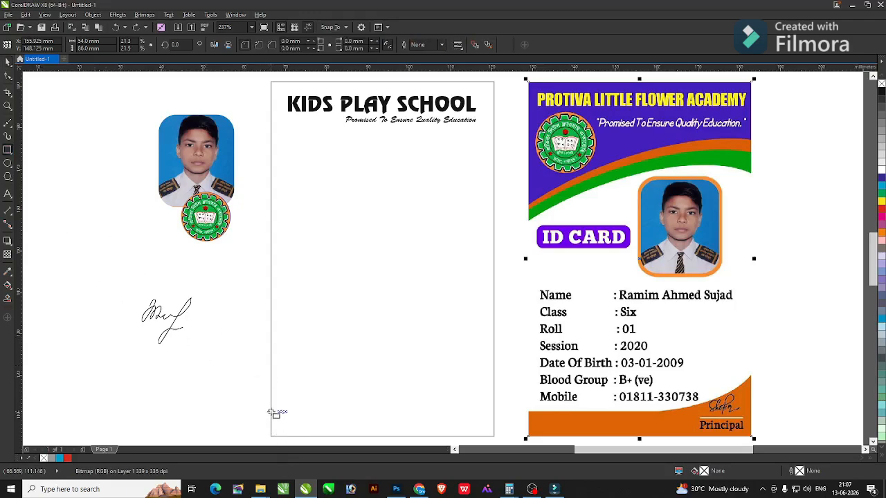
# Draw a wide band across the card bottom and fill it with the reference orange.
pyautogui.moveTo(271, 411)
pyautogui.mouseDown()
pyautogui.moveTo(468, 429)
pyautogui.moveTo(495, 422)
pyautogui.mouseUp()
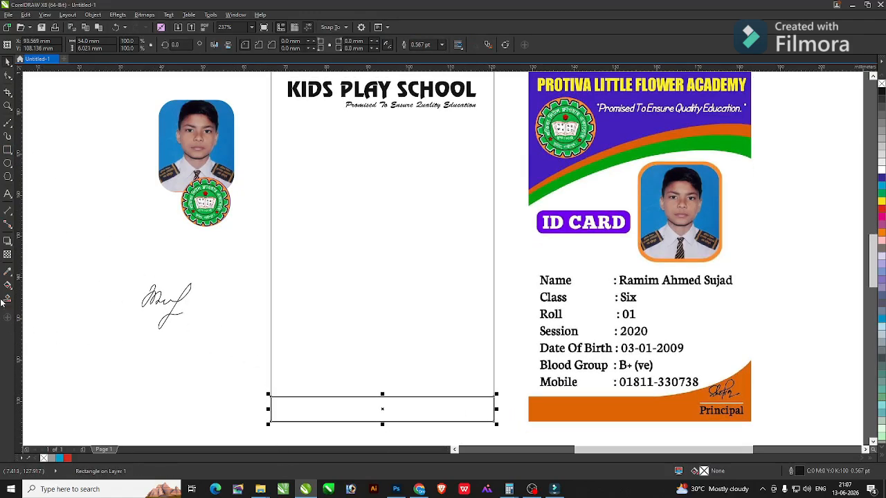
pyautogui.click(8, 272)
pyautogui.click(554, 403)
pyautogui.click(449, 397)
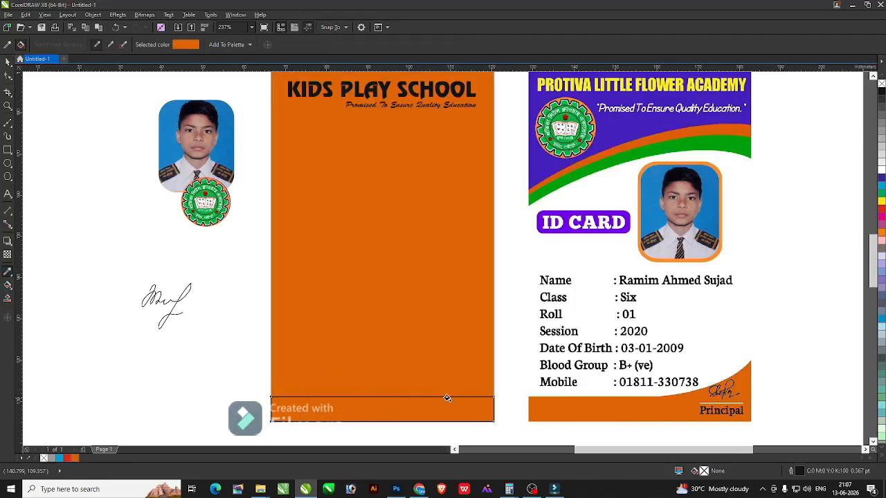
pyautogui.hotkey('ctrl', 'z')
pyautogui.click(447, 402)
pyautogui.press('space')
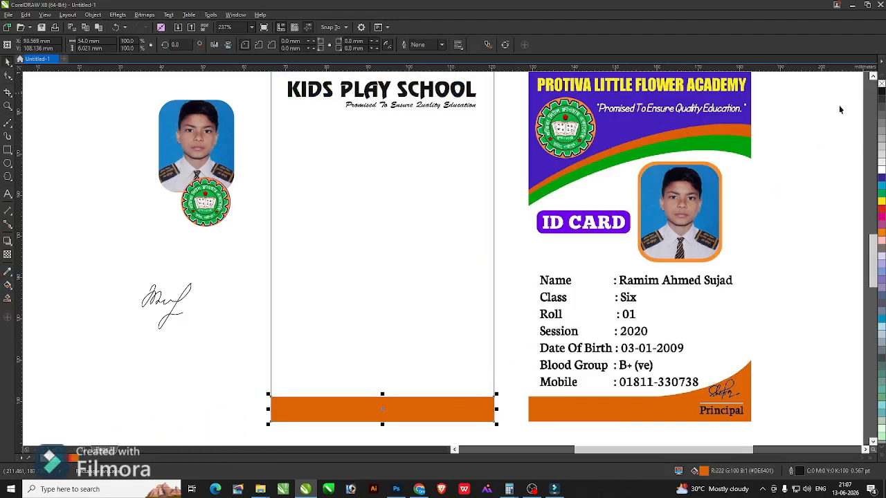
# Move the logo down off the photo and centre it beneath the photo.
pyautogui.click(327, 366)
pyautogui.click(156, 348)
pyautogui.moveTo(205, 201); pyautogui.dragTo(207, 232)
pyautogui.keyDown('shift'); pyautogui.click(198, 178); pyautogui.keyUp('shift')
pyautogui.press('c')
pyautogui.click(131, 221)
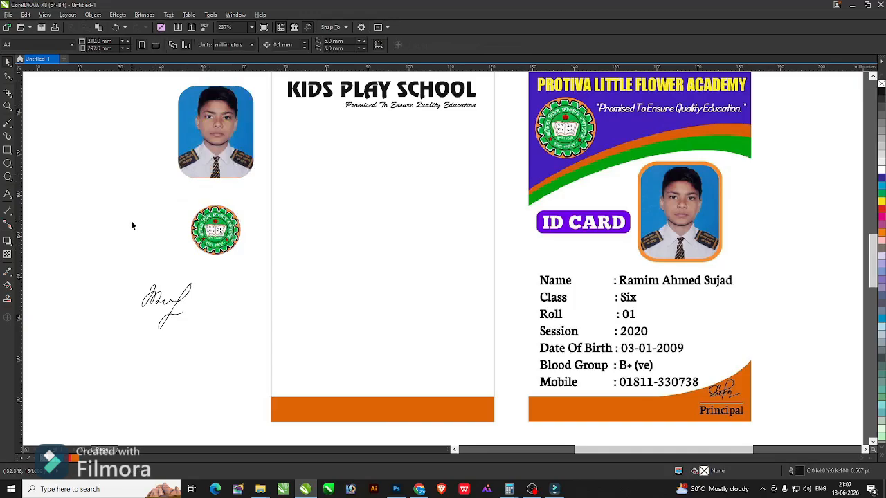
# Add a smaller 'Principal' label and place it on the orange band.
pyautogui.press('F2')
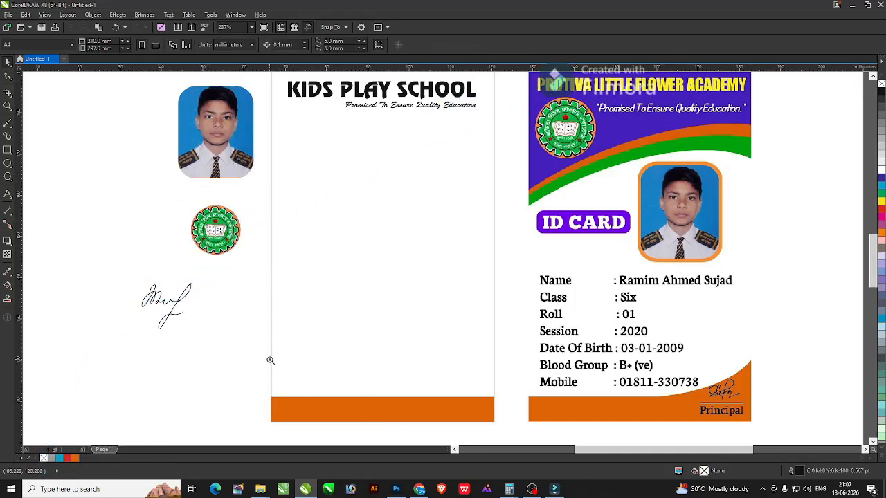
pyautogui.moveTo(270, 361); pyautogui.dragTo(584, 433)
pyautogui.press('F8')
pyautogui.click(399, 396)
pyautogui.write('Princ')
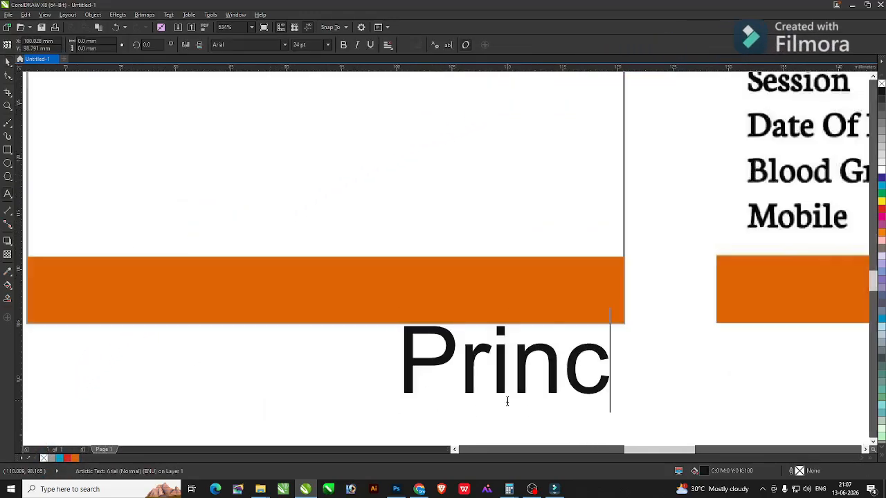
pyautogui.write('ipal')
pyautogui.hotkey('ctrl', 'a')
pyautogui.press('ctrl+KP_4')
pyautogui.press('ctrl+KP_4')
pyautogui.press('ctrl+KP_4')
pyautogui.press('ctrl+KP_4')
pyautogui.press('ctrl+KP_4')
pyautogui.press('ctrl+KP_4')
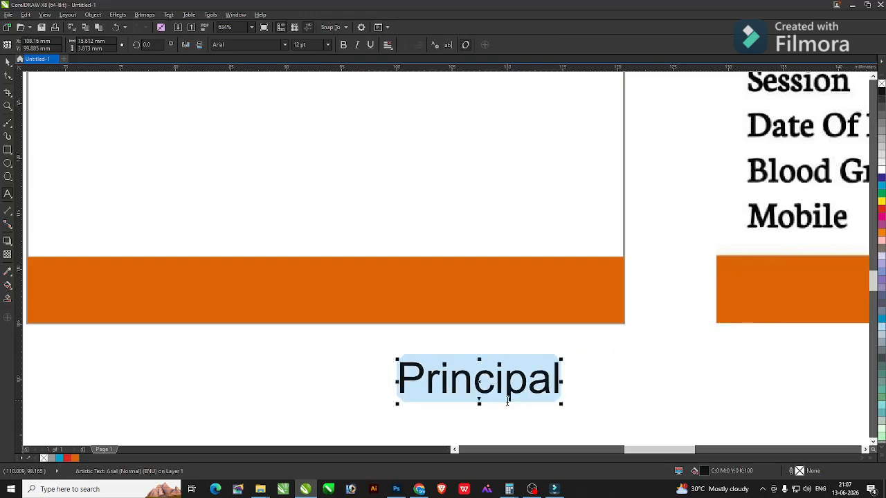
pyautogui.hotkey('ctrl', 'space')
pyautogui.moveTo(510, 393); pyautogui.dragTo(551, 299)
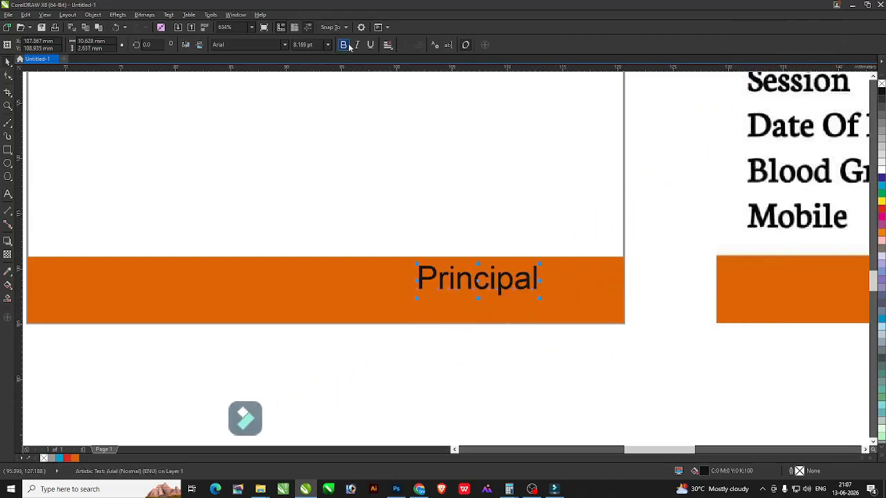
pyautogui.press('F4')
pyautogui.click(163, 319)
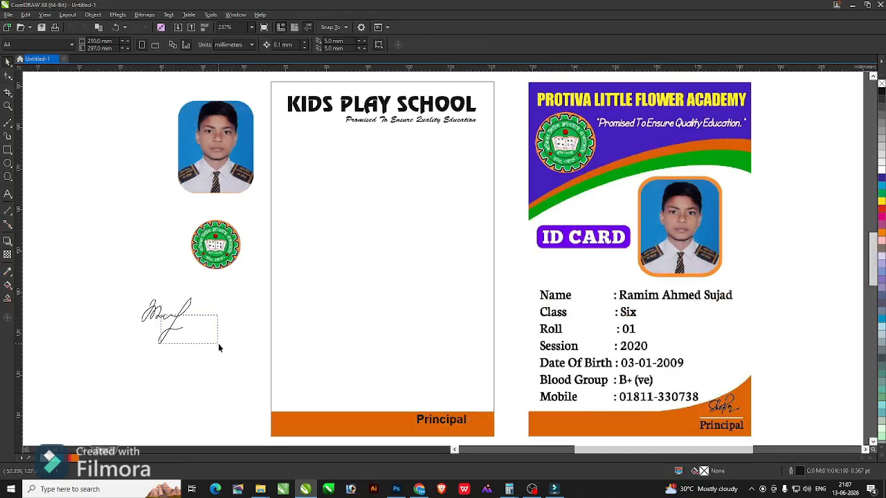
# Shrink the signature and move it next to the Principal label.
pyautogui.click(139, 312)
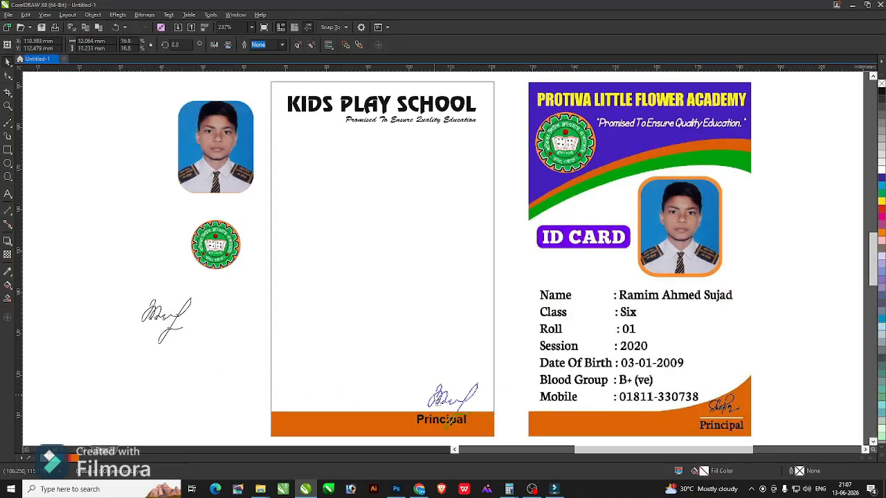
pyautogui.moveTo(301, 343); pyautogui.dragTo(588, 441)
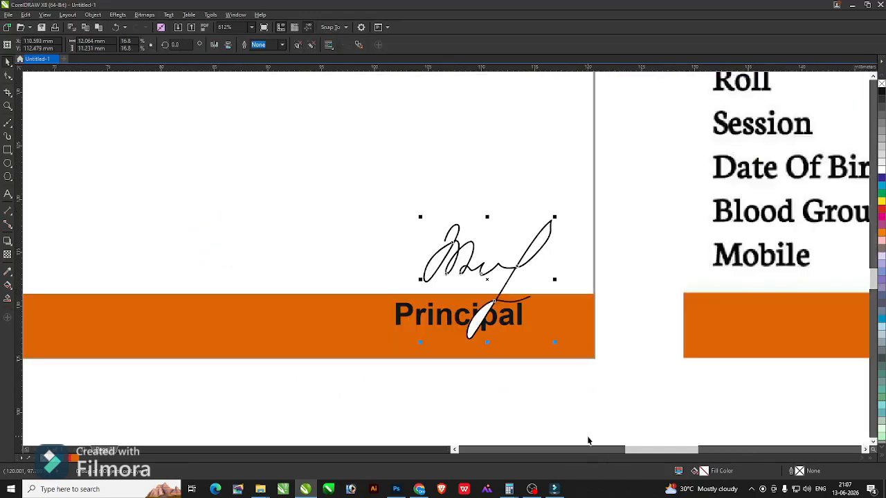
pyautogui.moveTo(551, 225); pyautogui.dragTo(540, 236)
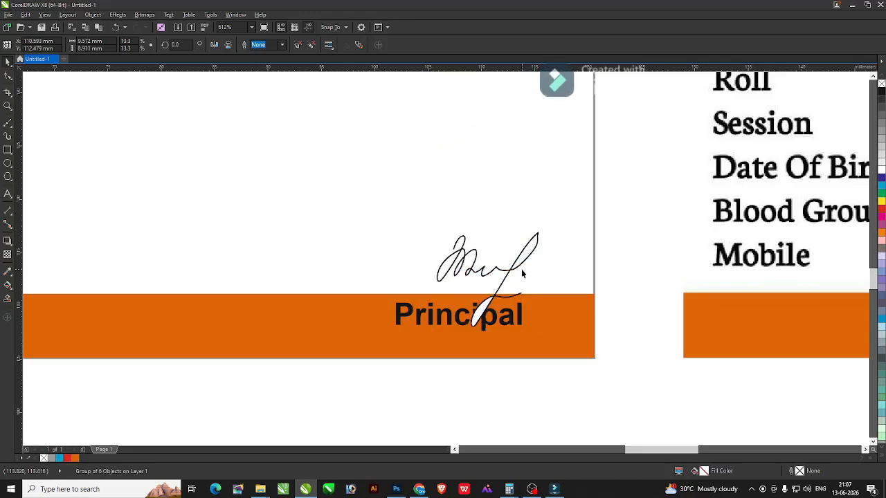
pyautogui.moveTo(521, 269); pyautogui.dragTo(577, 253)
pyautogui.hotkey('ctrl', 'z')
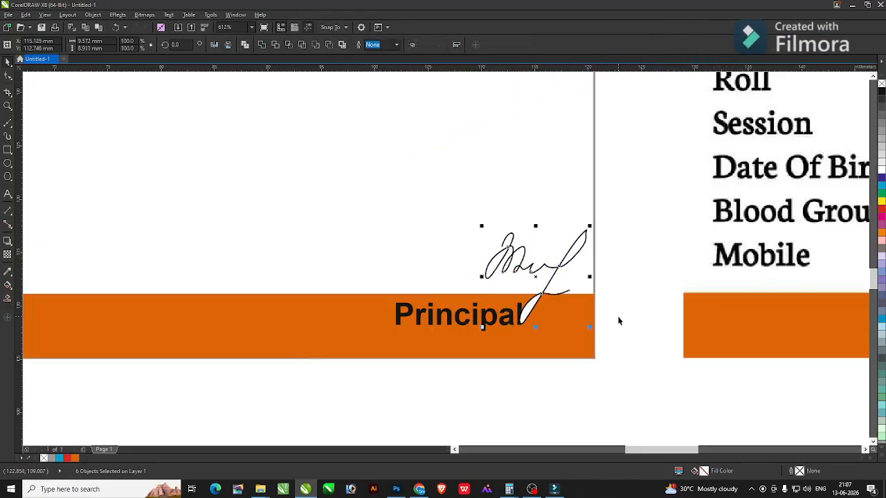
# Combine all the signature strokes into one curve.
pyautogui.click(619, 316)
pyautogui.moveTo(585, 347); pyautogui.dragTo(497, 289)
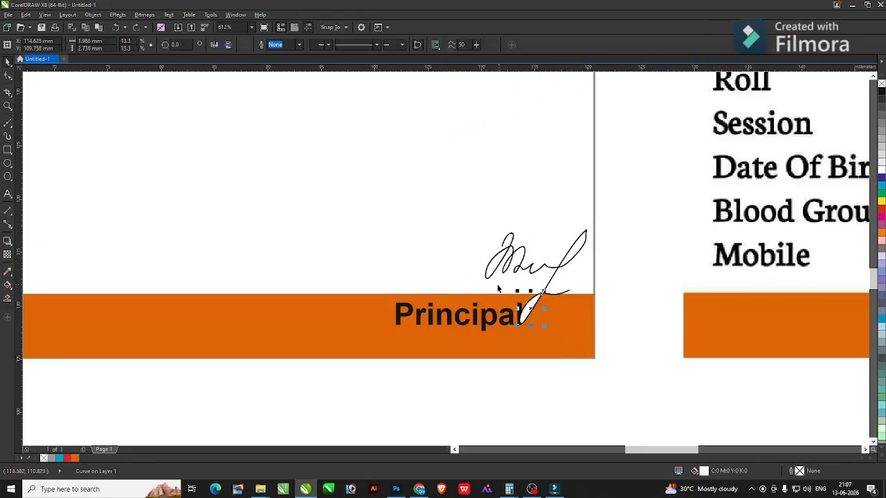
pyautogui.moveTo(630, 362); pyautogui.dragTo(449, 200)
pyautogui.click(275, 45)
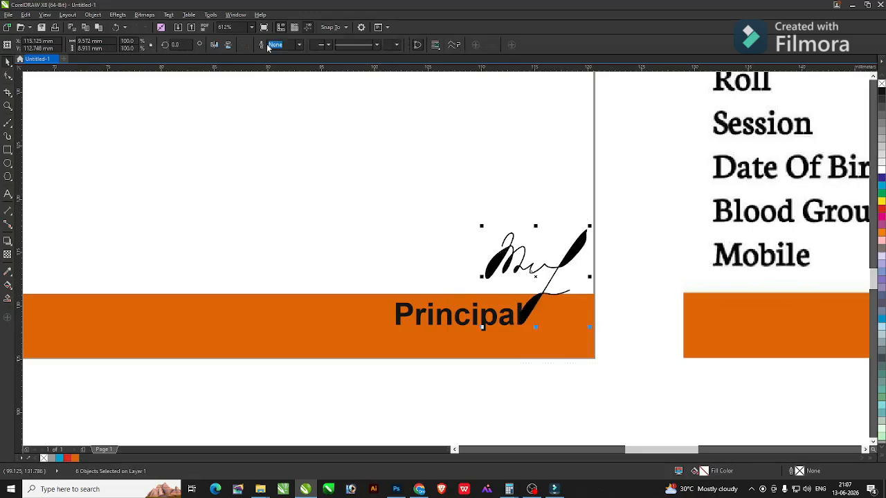
pyautogui.hotkey('ctrl', 'z')
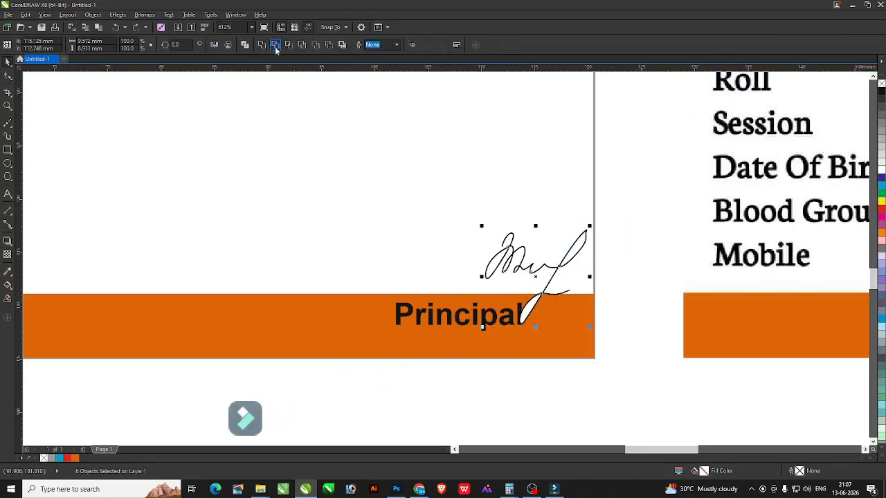
pyautogui.click(275, 46)
# Delete the stray white and loop pieces left around the signature.
pyautogui.moveTo(588, 258); pyautogui.dragTo(583, 259)
pyautogui.click(577, 245)
pyautogui.press('Delete')
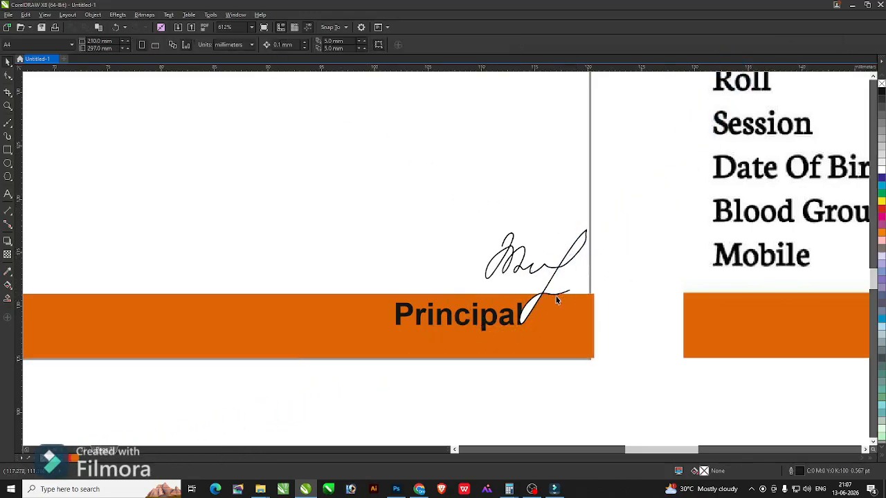
pyautogui.click(532, 307)
pyautogui.press('Delete')
pyautogui.click(500, 260)
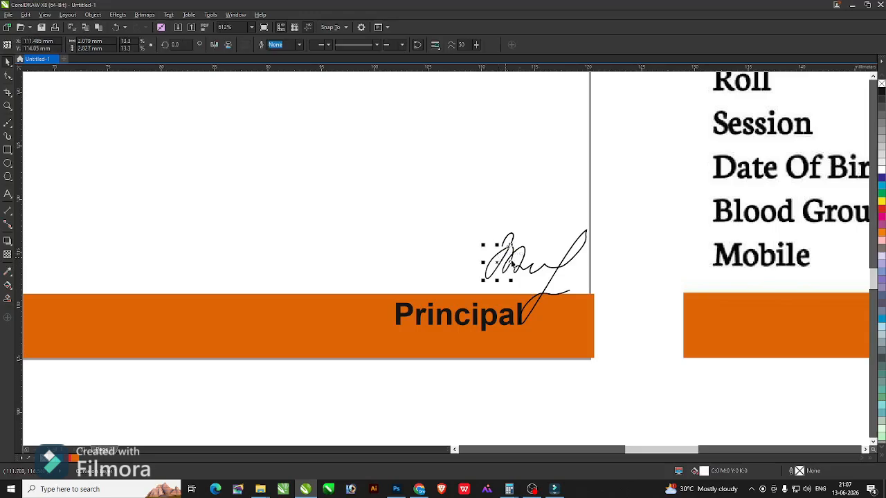
pyautogui.press('Delete')
# Realign the orange band to the card's right and bottom edges.
pyautogui.click(561, 229)
pyautogui.keyDown('shift'); pyautogui.click(583, 318); pyautogui.keyUp('shift')
pyautogui.press('r')
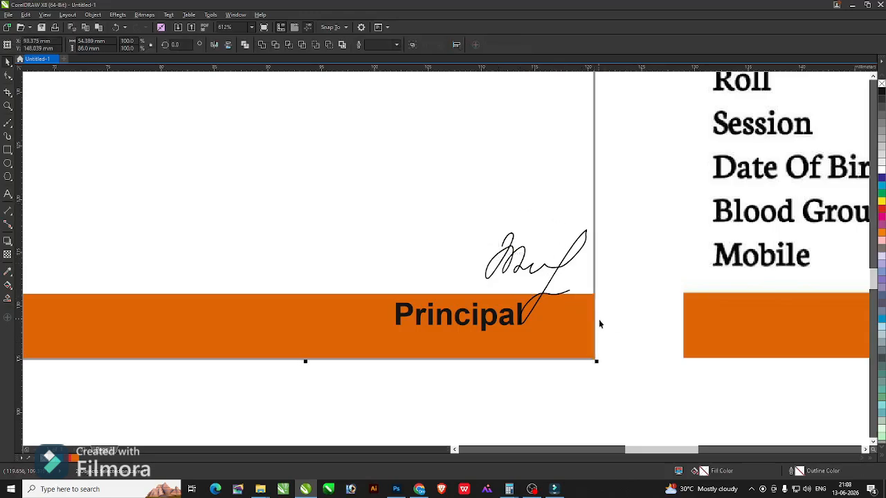
pyautogui.press('b')
# Group the signature pieces and place them over the Principal label.
pyautogui.moveTo(623, 356); pyautogui.dragTo(475, 219)
pyautogui.hotkey('ctrl', 'g')
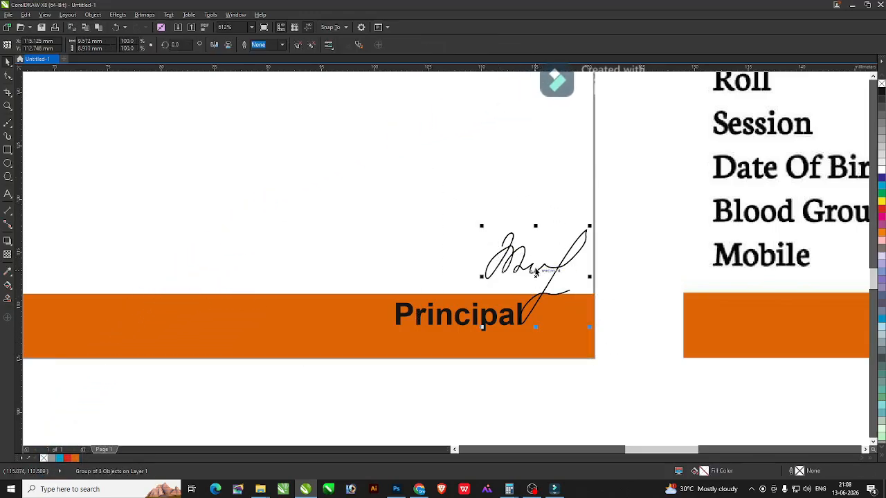
pyautogui.moveTo(532, 274); pyautogui.dragTo(472, 287)
pyautogui.click(658, 376)
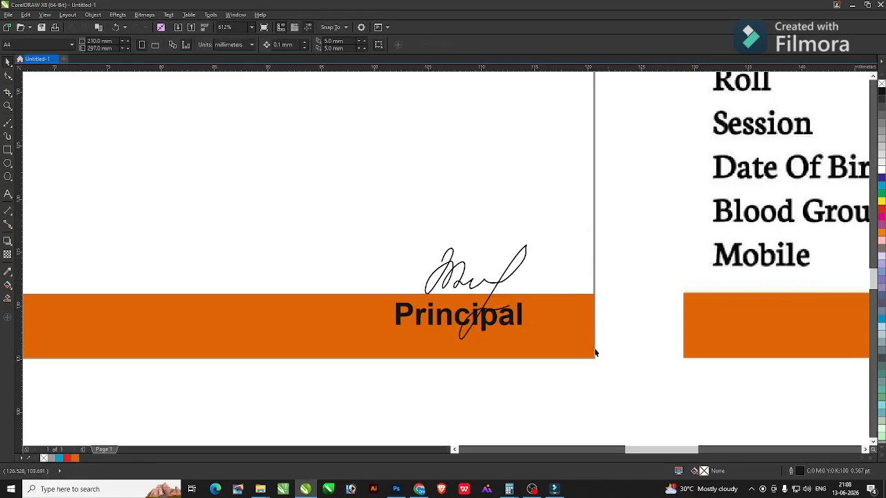
pyautogui.press('F4')
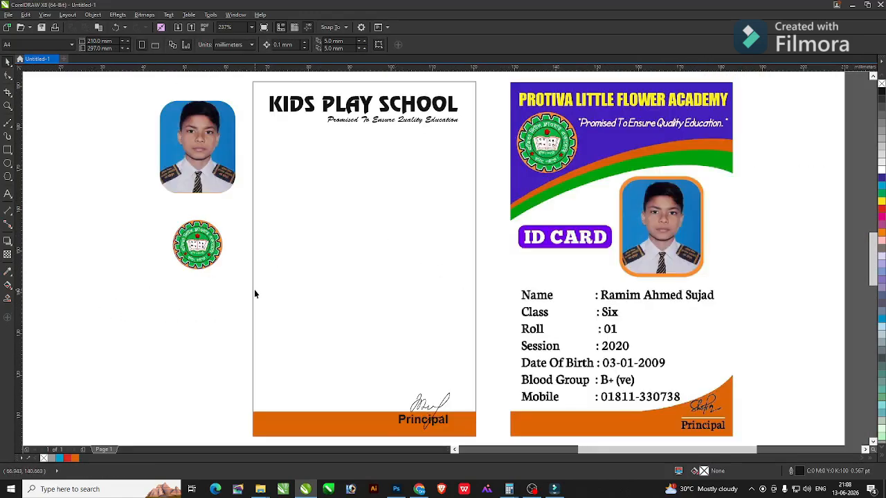
# Raise the orange band's right corner so its top edge slants.
pyautogui.click(358, 434)
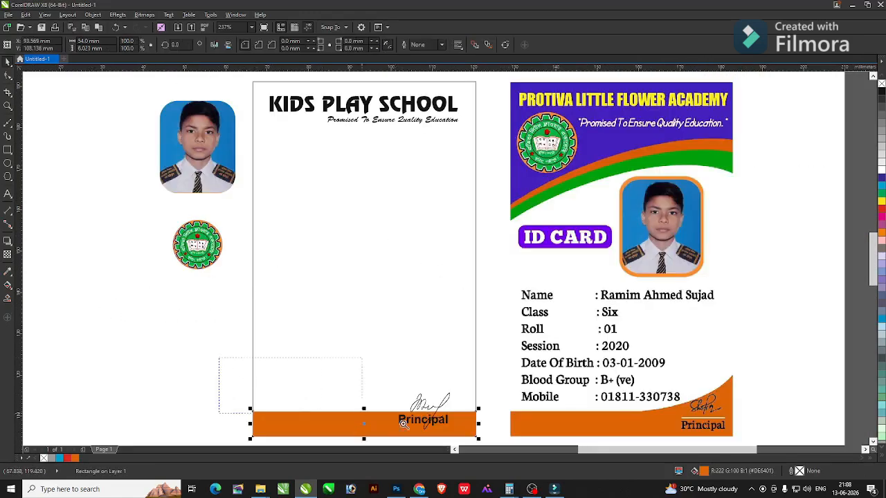
pyautogui.scroll(2, 403, 424)
pyautogui.press('F10')
pyautogui.moveTo(624, 232); pyautogui.dragTo(623, 141)
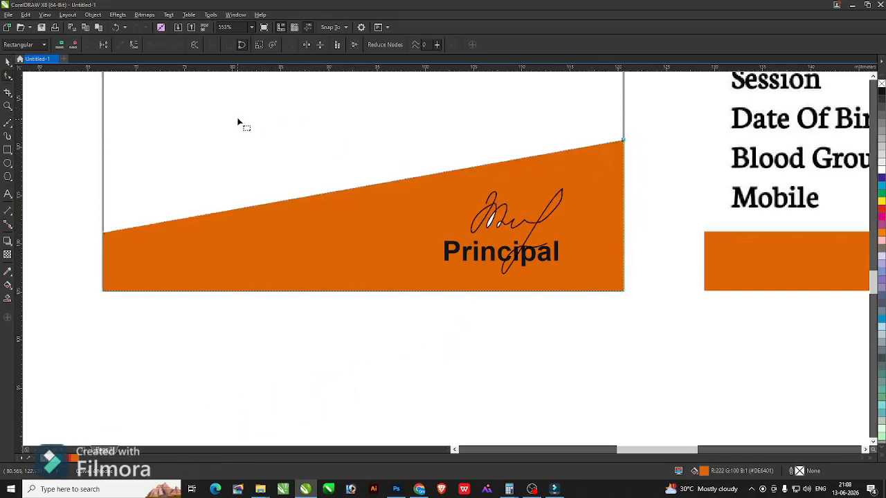
pyautogui.press('space')
# Delete the orange slanted band from the card's bottom.
pyautogui.scroll(-2, 428, 217)
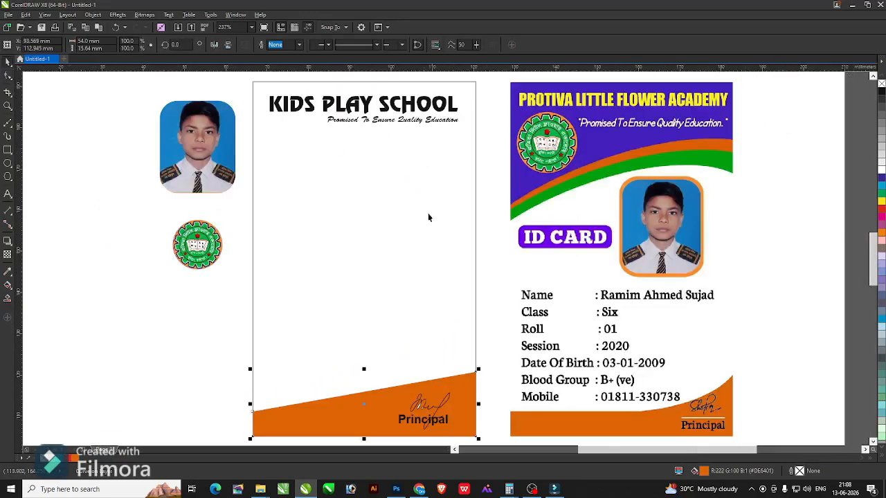
pyautogui.press('Delete')
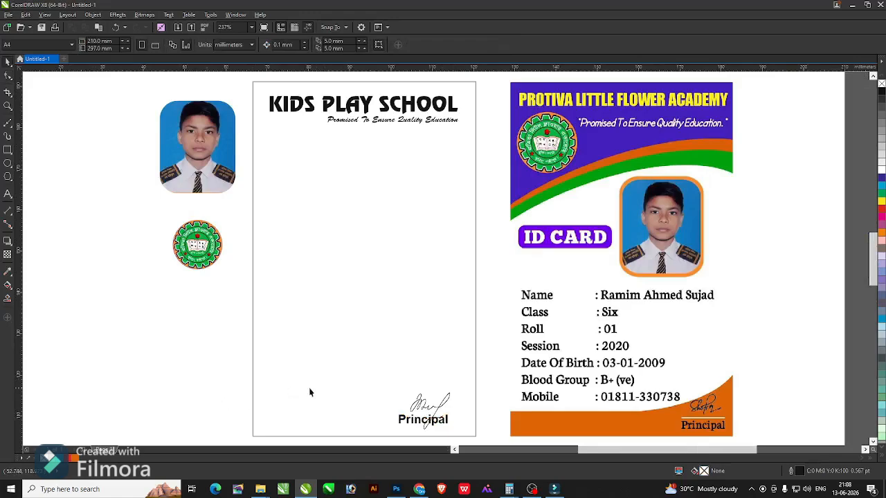
pyautogui.moveTo(443, 429); pyautogui.dragTo(444, 437)
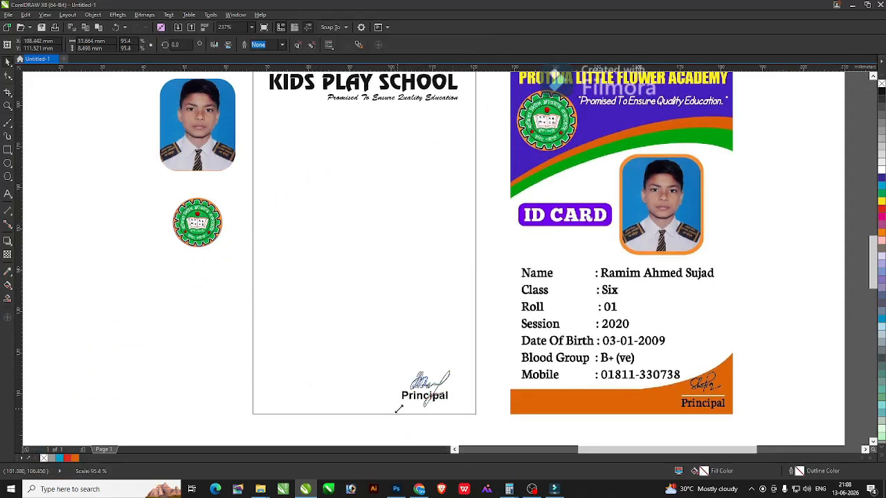
pyautogui.click(181, 332)
pyautogui.scroll(-1, 183, 330)
pyautogui.scroll(1, 182, 306)
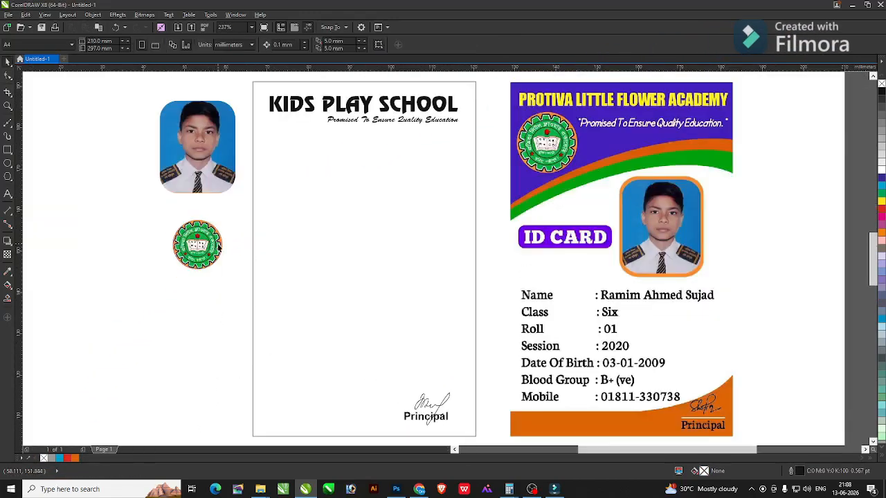
# Bring the logo and KIDS PLAY SCHOOL title onto the card, shrink them, and place them at the top.
pyautogui.moveTo(219, 246); pyautogui.dragTo(296, 113)
pyautogui.click(363, 126)
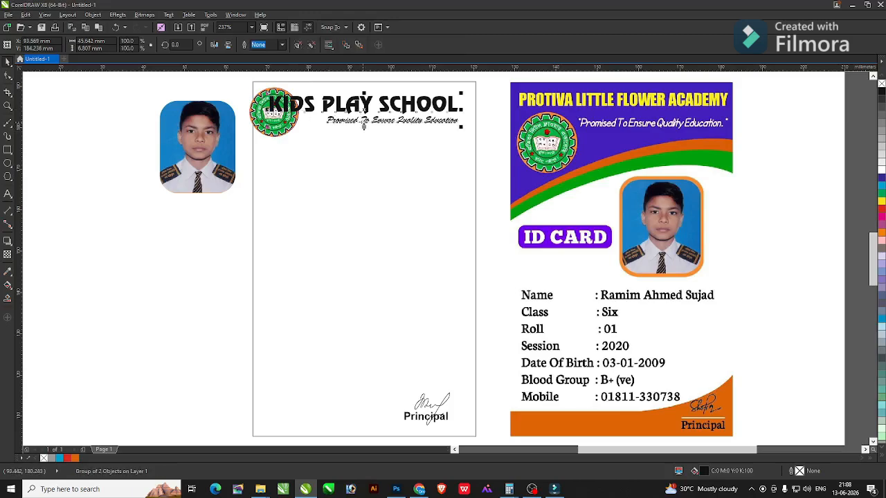
pyautogui.moveTo(364, 109); pyautogui.dragTo(365, 149)
pyautogui.moveTo(280, 131); pyautogui.dragTo(365, 156)
pyautogui.press('Tab')
pyautogui.keyDown('shift'); pyautogui.click(364, 127); pyautogui.keyUp('shift')
pyautogui.moveTo(225, 150); pyautogui.dragTo(90, 142)
pyautogui.moveTo(350, 94); pyautogui.dragTo(221, 149)
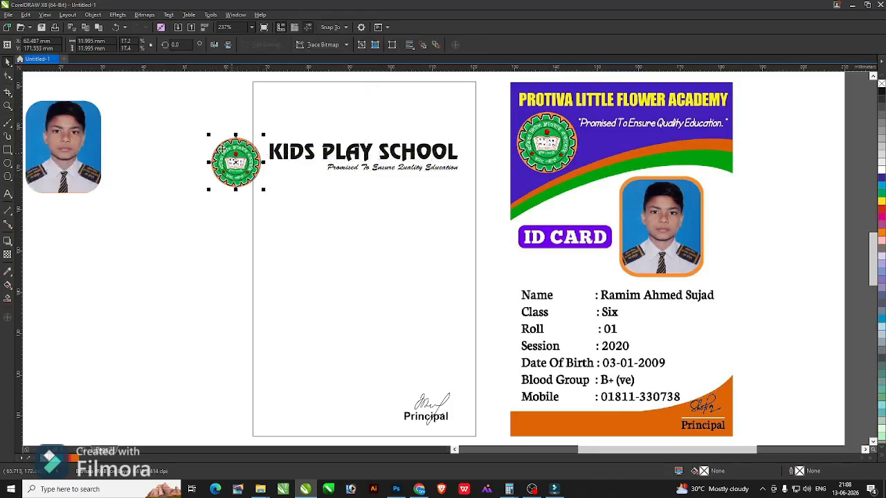
pyautogui.moveTo(209, 190); pyautogui.dragTo(258, 179)
pyautogui.moveTo(368, 157); pyautogui.dragTo(375, 110)
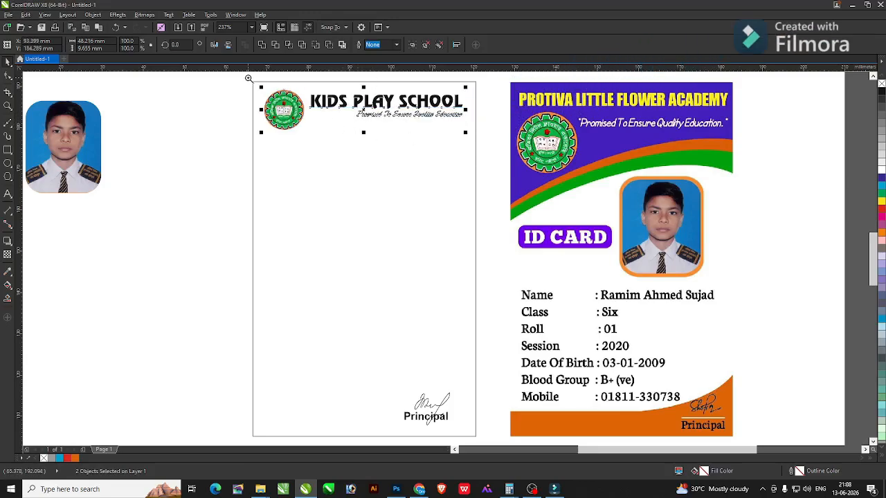
# Move the school name below the logo and centre the logo horizontally on the card.
pyautogui.moveTo(248, 78); pyautogui.dragTo(475, 149)
pyautogui.press('F3')
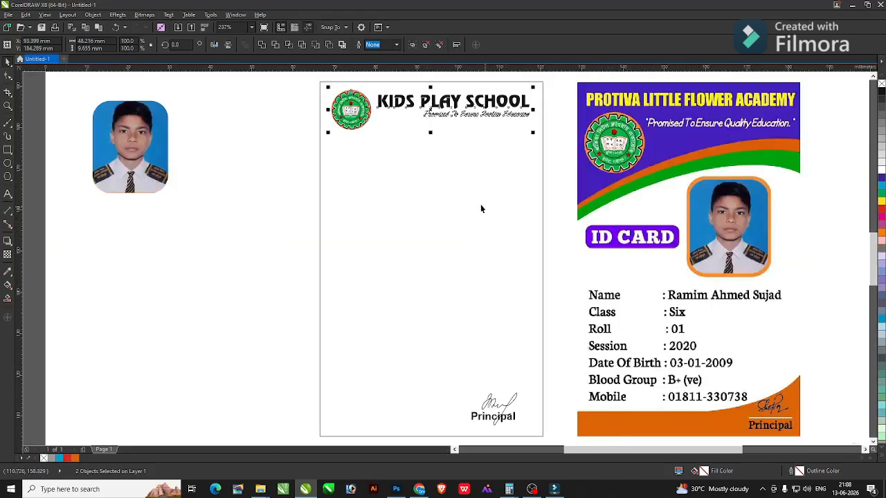
pyautogui.press('F2')
pyautogui.moveTo(284, 79); pyautogui.dragTo(574, 178)
pyautogui.click(394, 93)
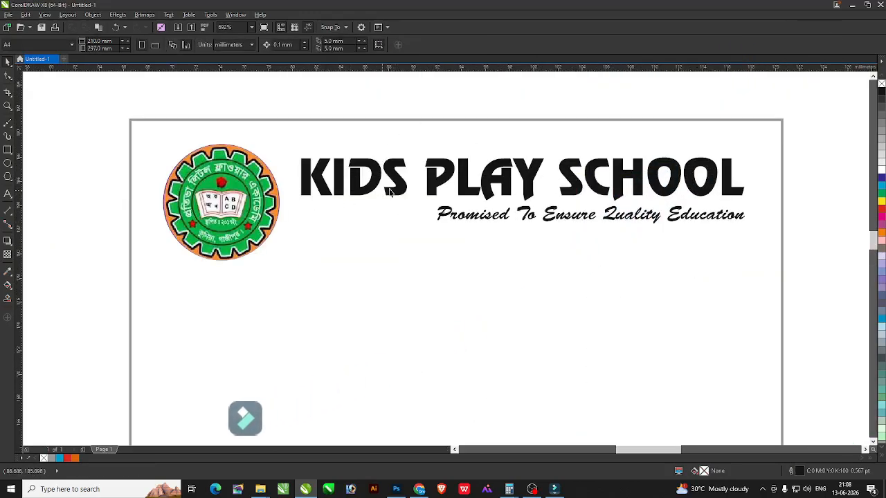
pyautogui.click(391, 189)
pyautogui.moveTo(478, 192); pyautogui.dragTo(448, 304)
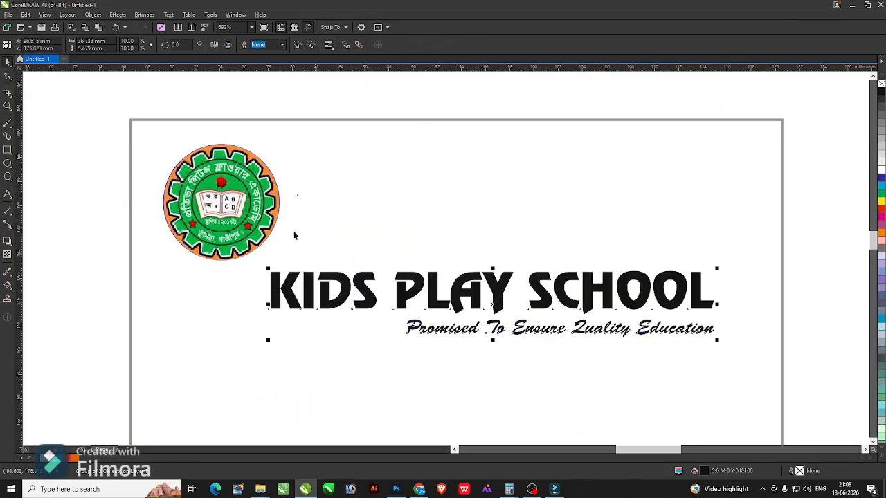
pyautogui.moveTo(220, 201); pyautogui.dragTo(445, 192)
pyautogui.keyDown('shift'); pyautogui.click(562, 201); pyautogui.keyUp('shift')
pyautogui.press('c')
# Position the school name under the logo and select it with the card border.
pyautogui.click(530, 88)
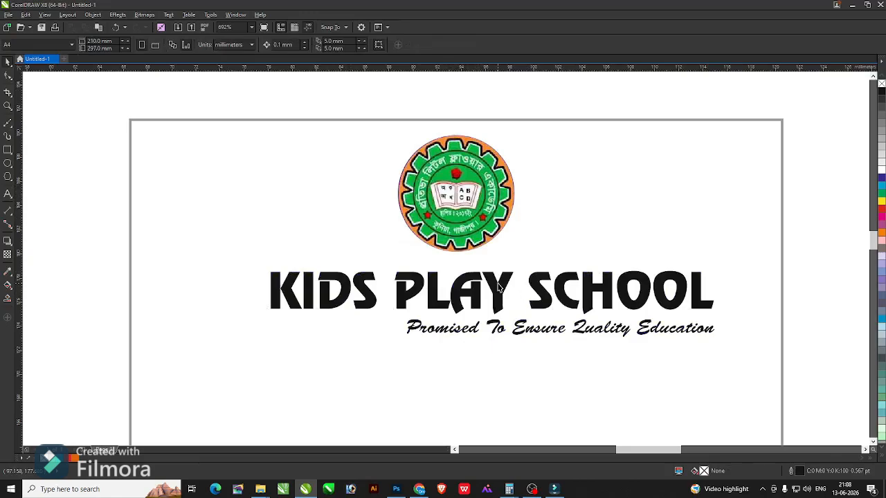
pyautogui.moveTo(703, 273); pyautogui.dragTo(743, 262)
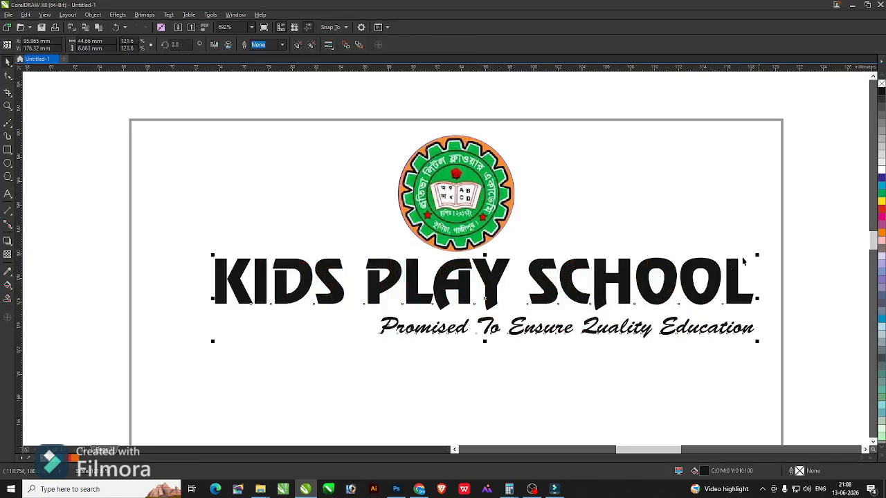
pyautogui.moveTo(684, 287); pyautogui.dragTo(668, 294)
pyautogui.keyDown('shift'); pyautogui.click(609, 237); pyautogui.keyUp('shift')
# Centre the school name and the student photo horizontally on the card.
pyautogui.press('c')
pyautogui.scroll(-2, 609, 233)
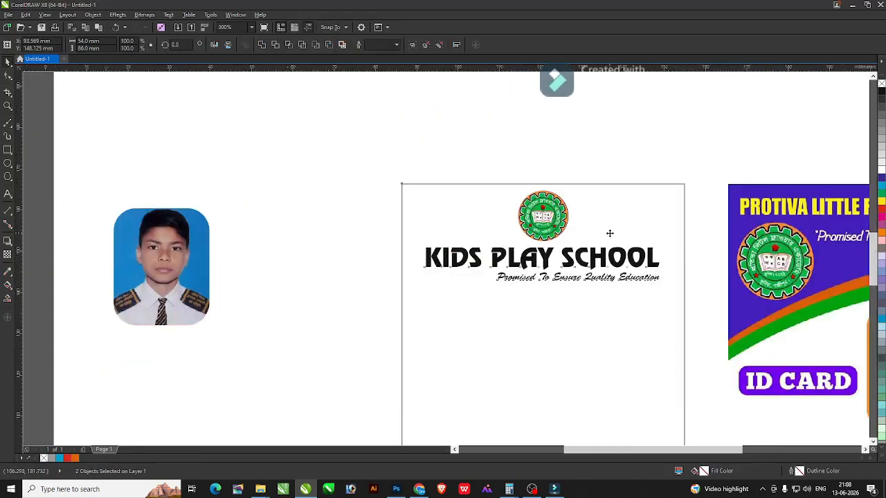
pyautogui.press('F4')
pyautogui.click(271, 215)
pyautogui.moveTo(139, 158); pyautogui.dragTo(433, 223)
pyautogui.keyDown('shift'); pyautogui.click(543, 240); pyautogui.keyUp('shift')
pyautogui.press('c')
pyautogui.click(186, 239)
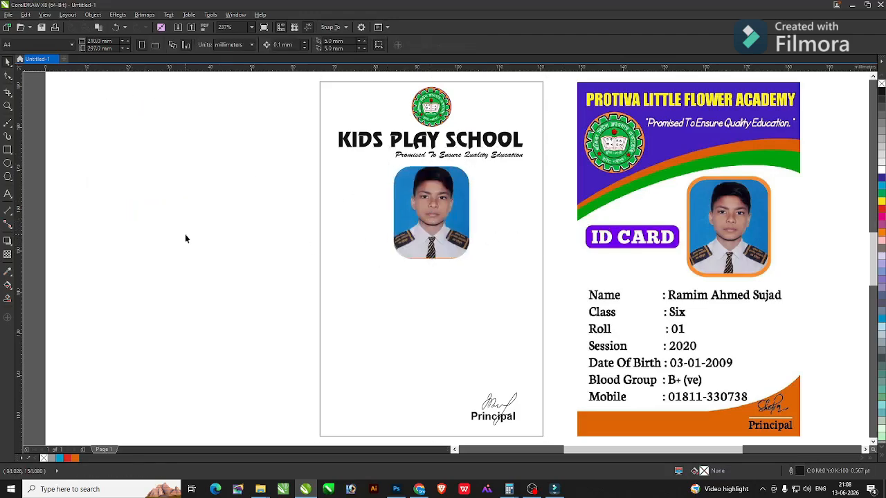
# Type a bold 11 pt 'IDENTITY CARD' caption below the photo.
pyautogui.scroll(2, 538, 277)
pyautogui.click(250, 308)
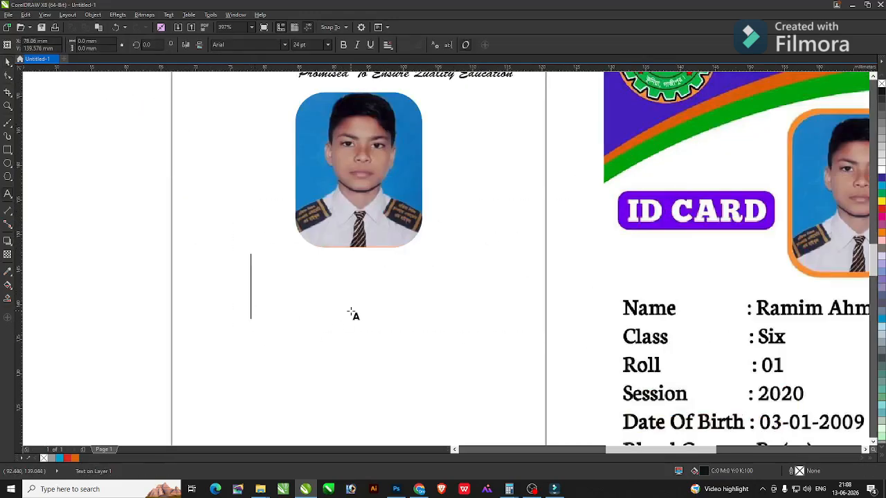
pyautogui.write('id')
pyautogui.hotkey('ctrl', 'a')
pyautogui.write('ID C')
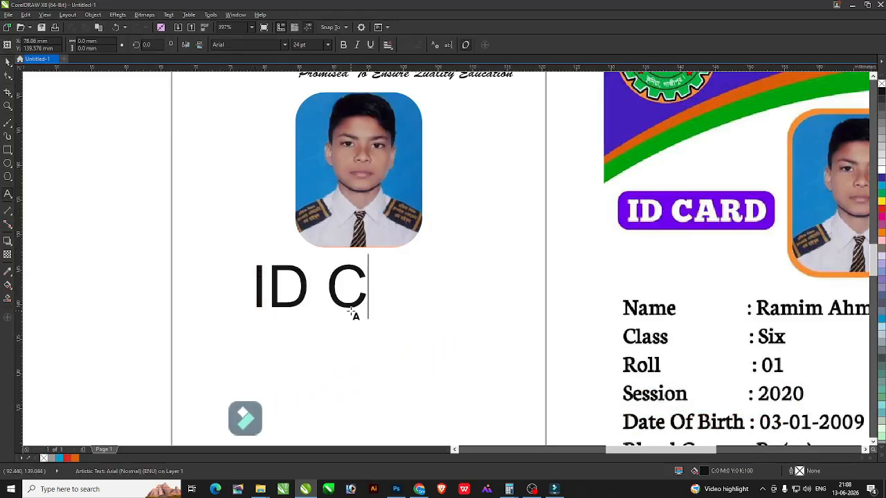
pyautogui.write('arARD')
pyautogui.hotkey('ctrl', 'a')
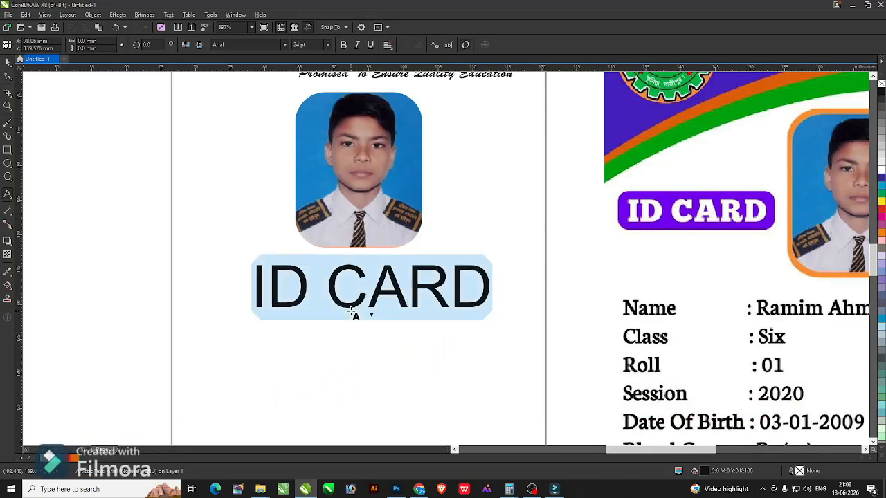
pyautogui.hotkey('ctrl', 'b')
pyautogui.press('Home')
pyautogui.hotkey('ctrl', 'a')
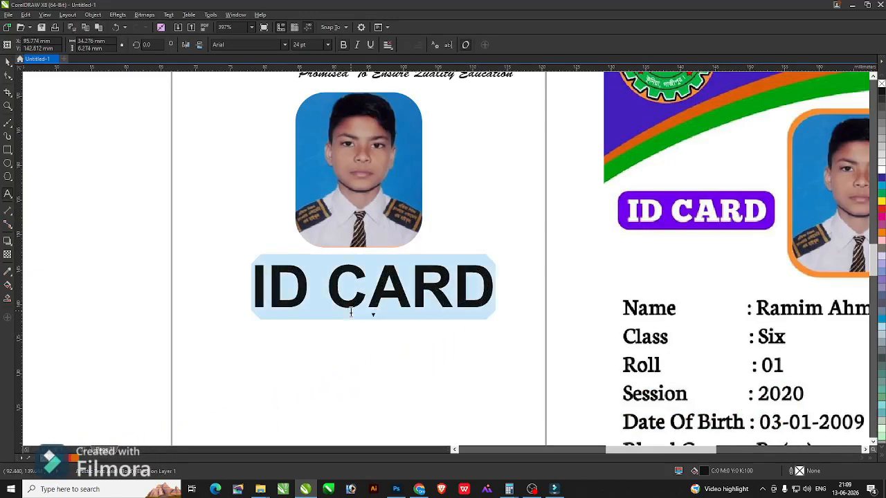
pyautogui.write('IDENT')
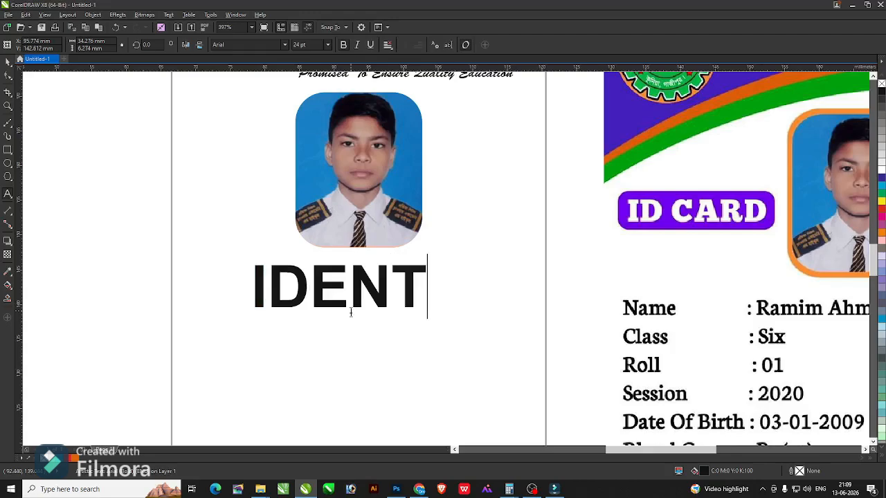
pyautogui.write('ITY CARD')
pyautogui.hotkey('ctrl', 'a')
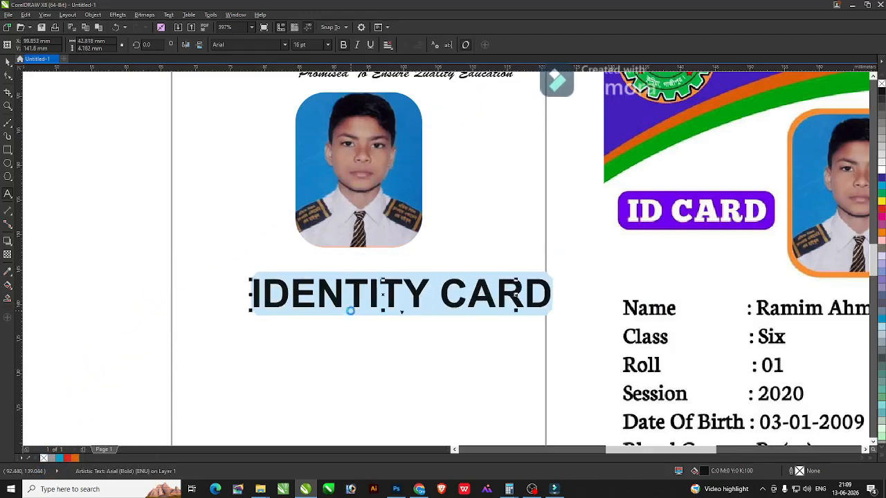
pyautogui.hotkey('ctrl', 'space')
# Move IDENTITY CARD up and centre it under the photo.
pyautogui.moveTo(367, 283); pyautogui.dragTo(370, 270)
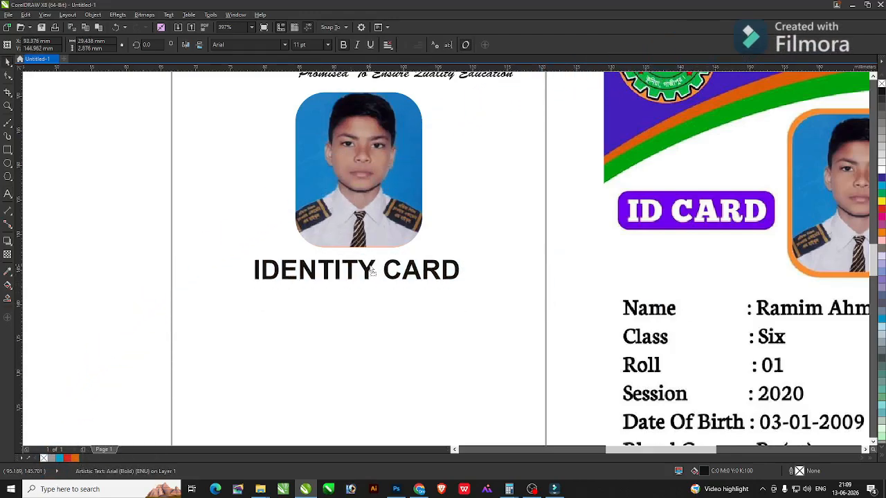
pyautogui.keyDown('shift'); pyautogui.click(346, 235); pyautogui.keyUp('shift')
pyautogui.press('c')
pyautogui.click(180, 228)
pyautogui.press('F4')
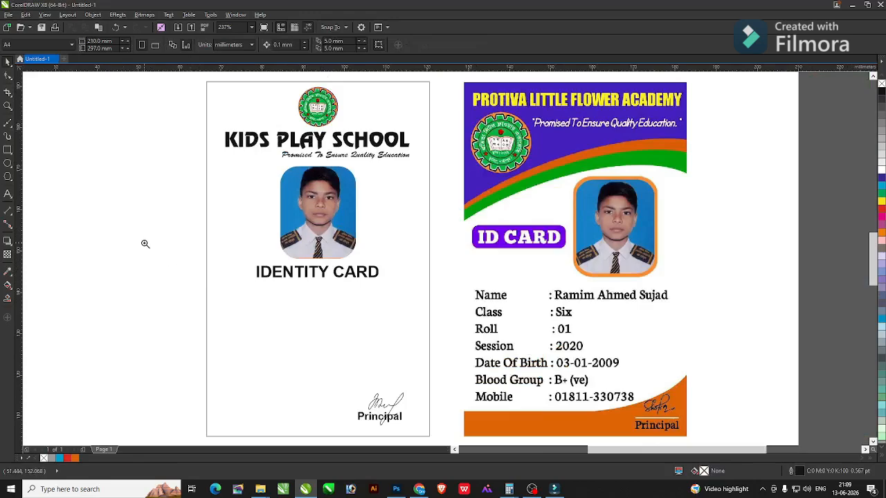
# Drop a copy of the IDENTITY CARD text lower on the card.
pyautogui.moveTo(144, 244); pyautogui.dragTo(702, 436)
pyautogui.scroll(-2, 462, 321)
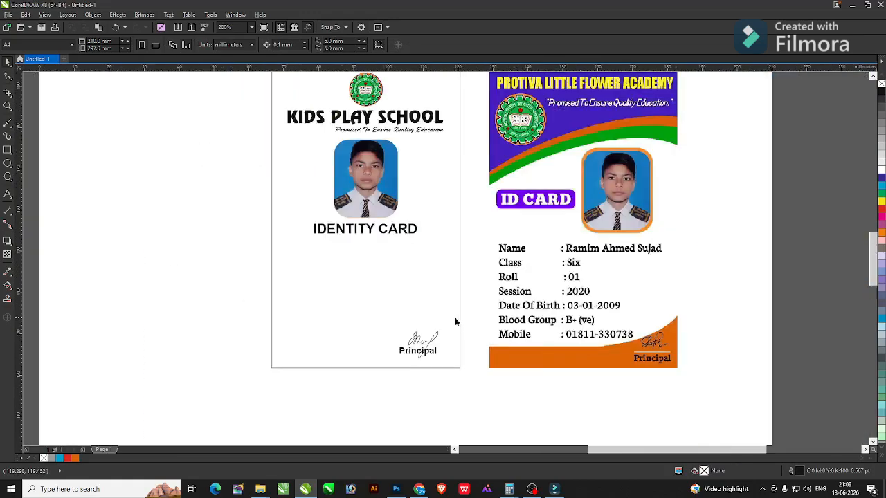
pyautogui.press('F4')
pyautogui.scroll(-2, 190, 158)
pyautogui.moveTo(447, 232); pyautogui.dragTo(447, 231)
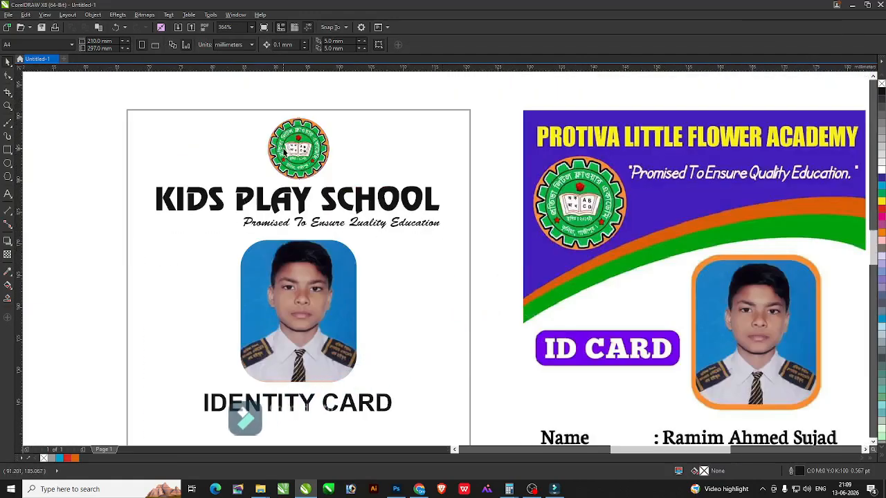
pyautogui.click(298, 148)
pyautogui.click(371, 197)
pyautogui.keyDown('shift'); pyautogui.click(369, 166); pyautogui.keyUp('shift')
pyautogui.hotkey('shift', 'F2')
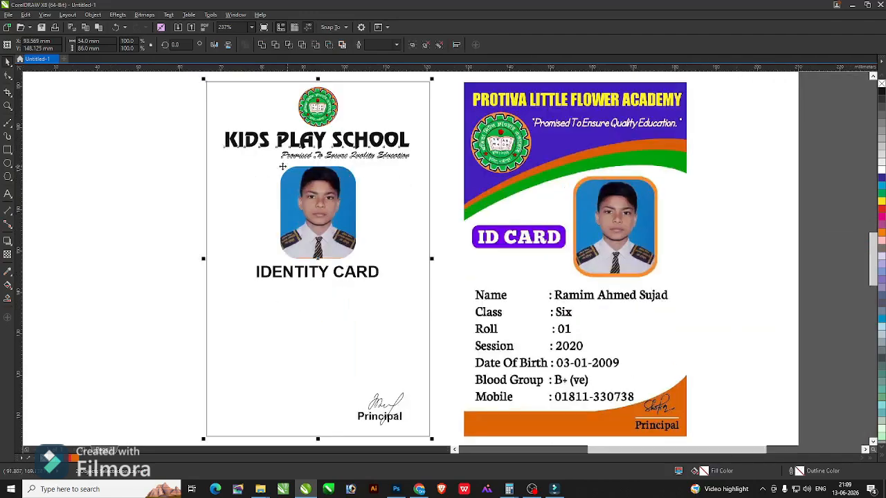
pyautogui.click(178, 151)
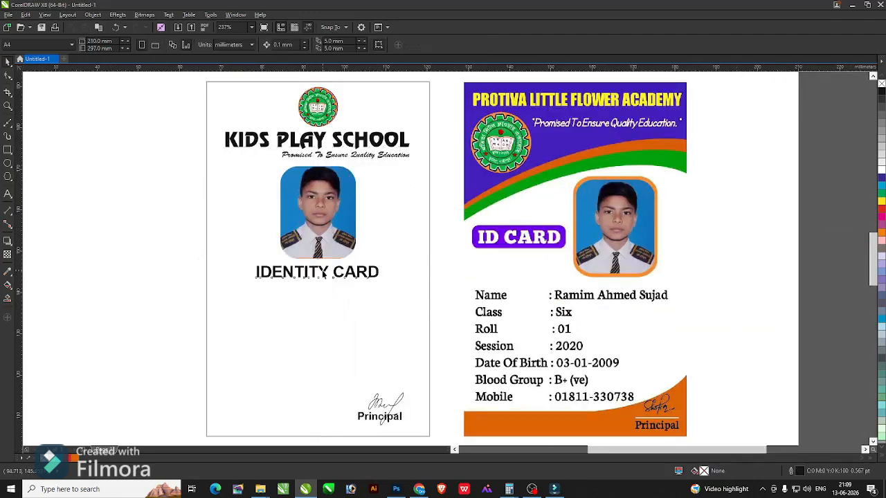
pyautogui.moveTo(323, 273); pyautogui.dragTo(294, 310)
pyautogui.rightClick(294, 310)
# Retype the copy as field labels from Name to Blood Group, one per line.
pyautogui.press('F2')
pyautogui.moveTo(107, 233); pyautogui.dragTo(713, 434)
pyautogui.press('F8')
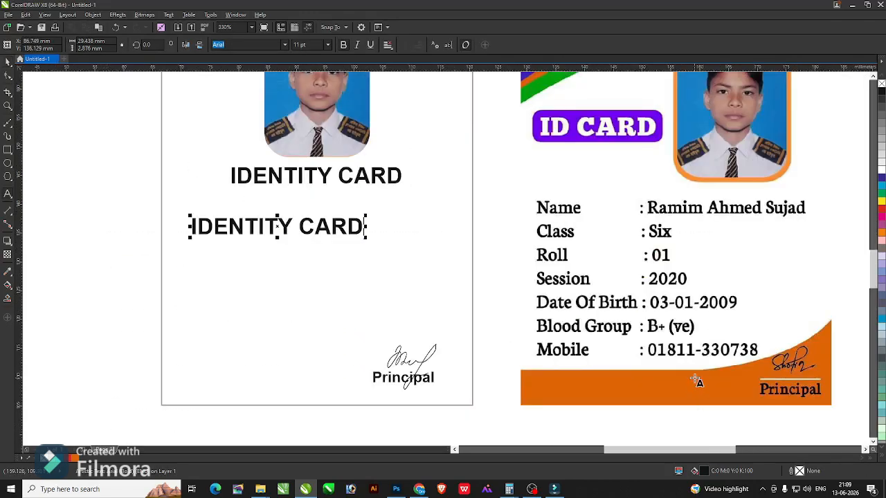
pyautogui.hotkey('ctrl', 'a')
pyautogui.write('Name')
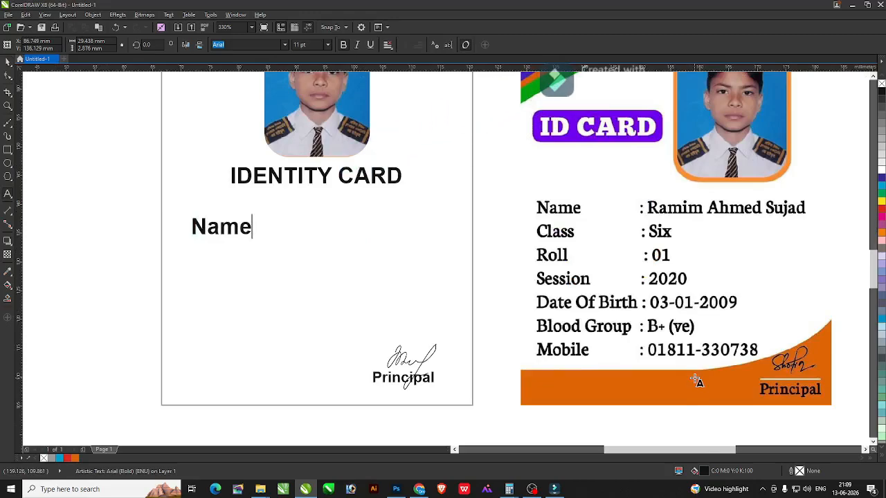
pyautogui.press('Return')
pyautogui.write('Class')
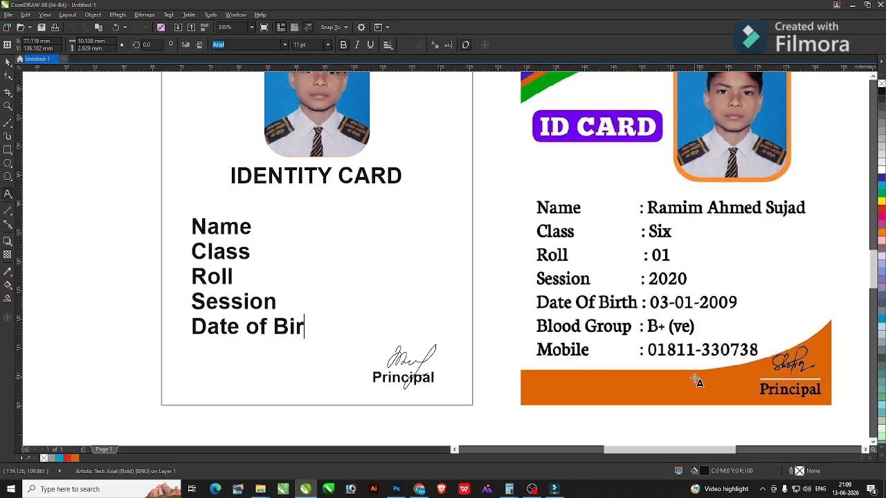
pyautogui.press('Return')
pyautogui.write('Blood Group')
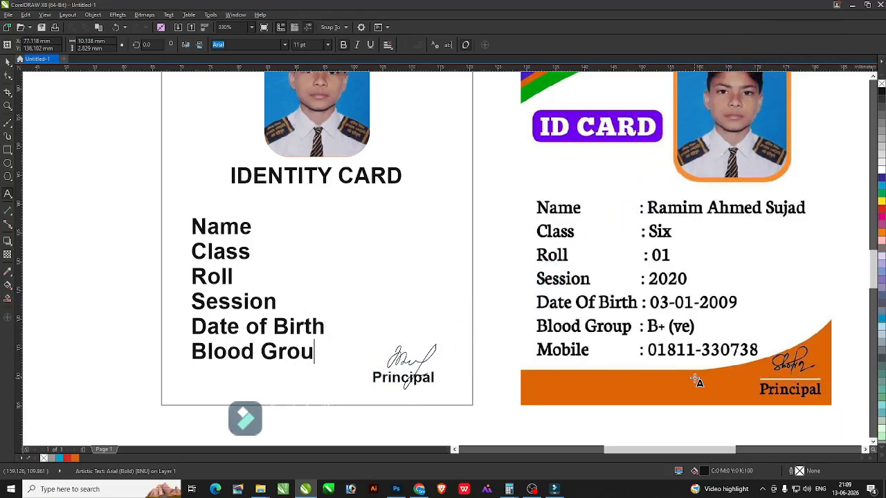
pyautogui.press('Return')
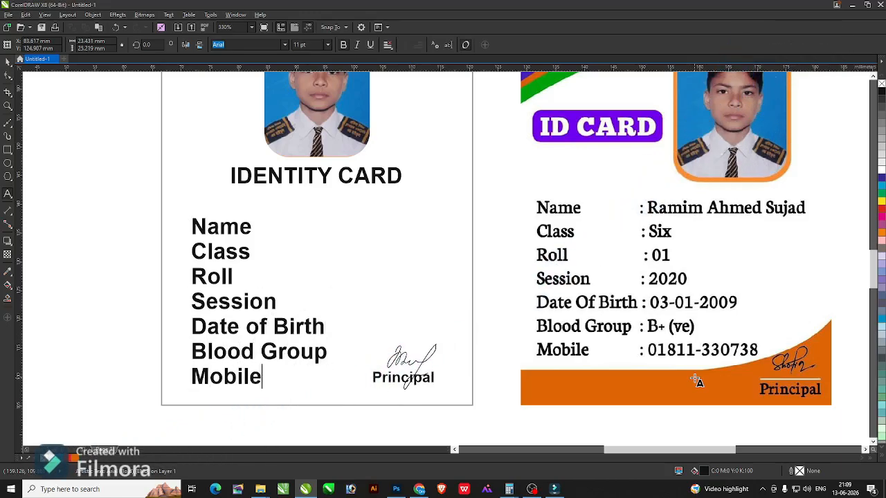
# Set the label text to 8 pt Calibri.
pyautogui.hotkey('ctrl', 'a')
pyautogui.press('ctrl+KP_2')
pyautogui.press('ctrl+KP_2')
pyautogui.press('ctrl+KP_2')
pyautogui.hotkey('ctrl', 'space')
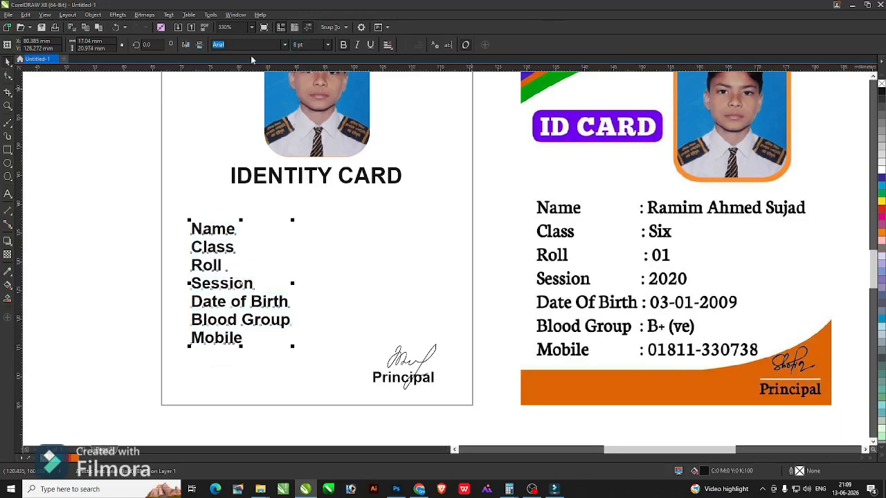
pyautogui.write('Gisha')
pyautogui.press('Return')
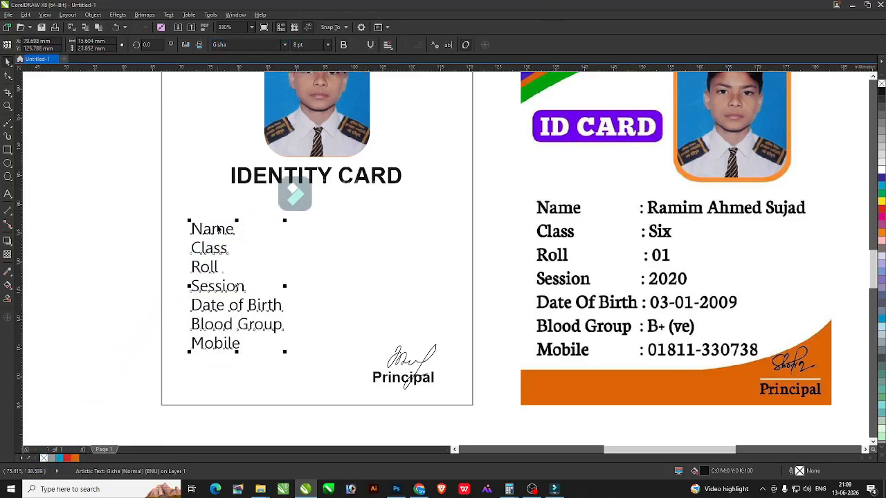
pyautogui.click(234, 45)
pyautogui.write('Calibri')
pyautogui.press('Return')
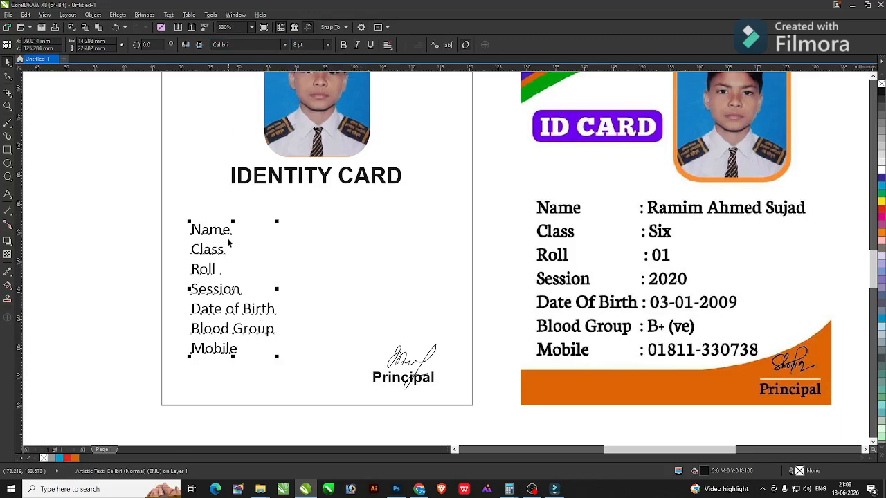
# Shift the label block slightly up and widen its line spacing.
pyautogui.moveTo(219, 230); pyautogui.dragTo(215, 215)
pyautogui.press('F10')
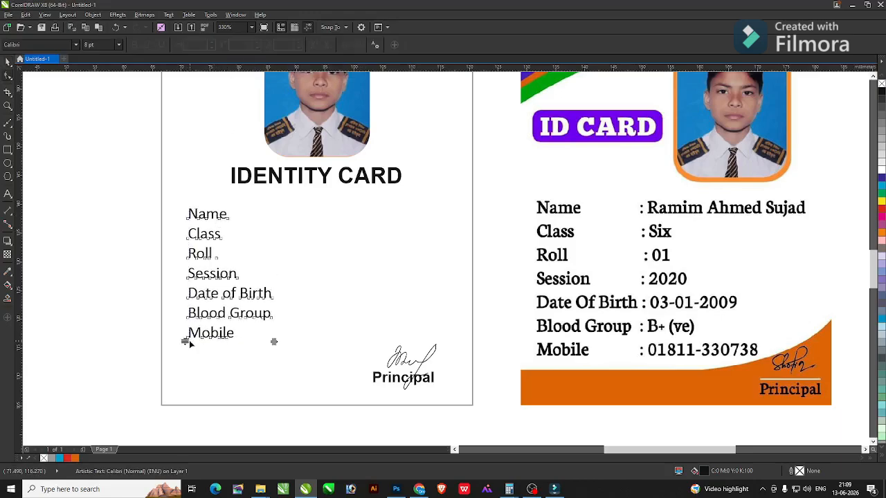
pyautogui.moveTo(187, 342); pyautogui.dragTo(184, 350)
# Drop a copy of the label block to the right of the labels.
pyautogui.scroll(-3, 136, 315)
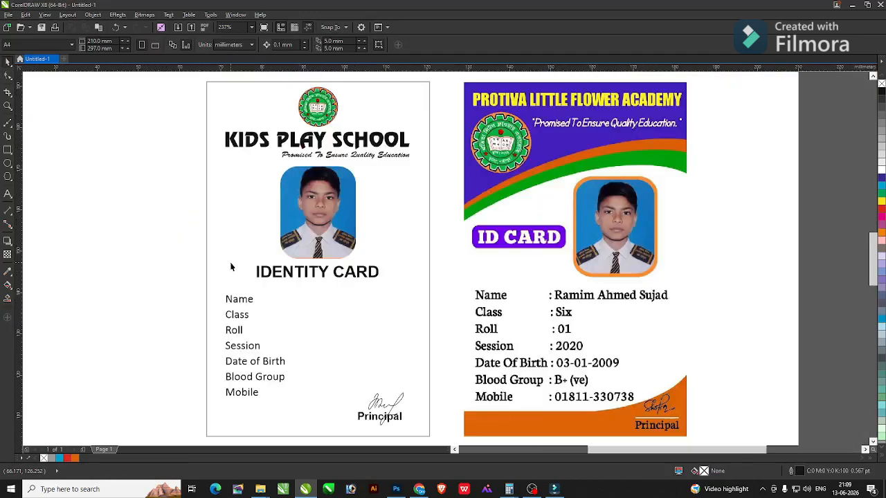
pyautogui.click(212, 236)
pyautogui.scroll(4, 212, 235)
pyautogui.scroll(-4, 411, 280)
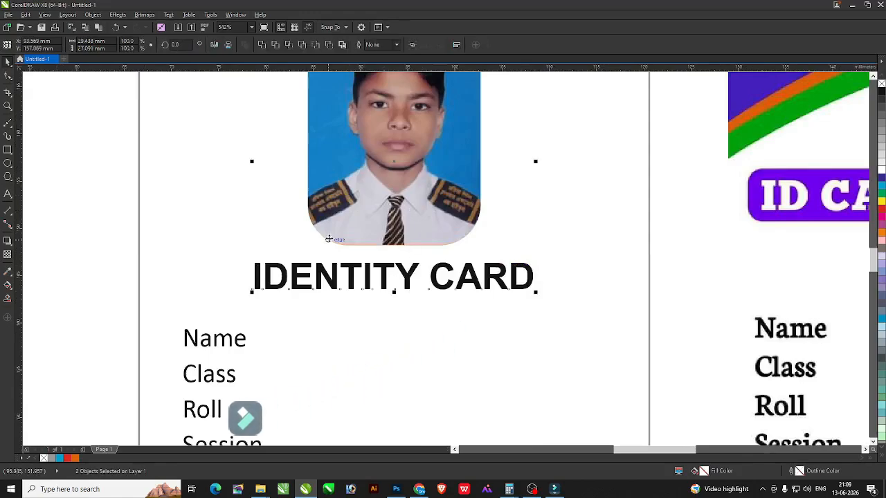
pyautogui.click(212, 300)
pyautogui.scroll(3, 591, 229)
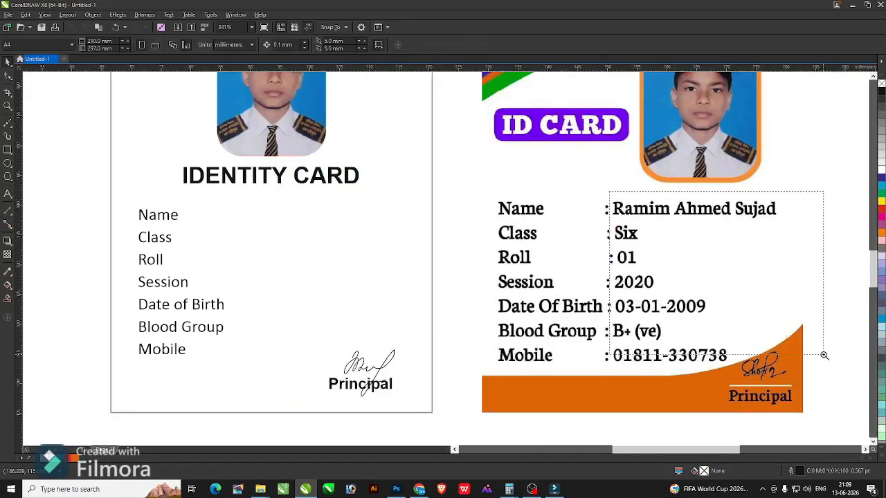
pyautogui.moveTo(609, 191); pyautogui.dragTo(823, 355)
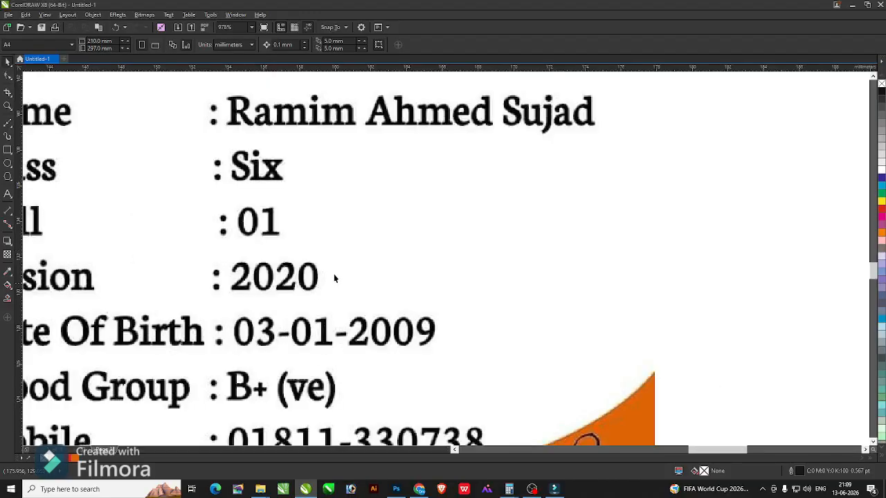
pyautogui.scroll(-3, 298, 278)
pyautogui.moveTo(134, 272); pyautogui.dragTo(735, 415)
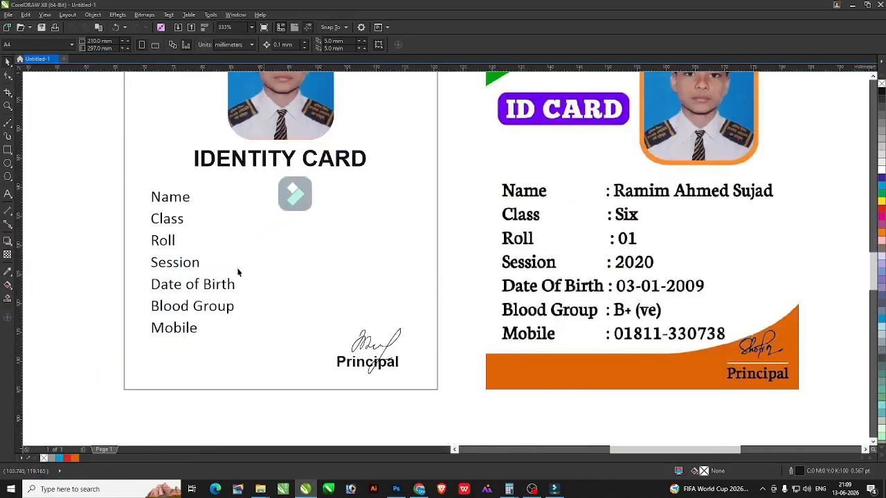
pyautogui.click(174, 198)
pyautogui.moveTo(182, 200); pyautogui.dragTo(267, 199)
pyautogui.rightClick(267, 198)
# Replace the copied text with colons on each line and nudge the column right.
pyautogui.hotkey('ctrl', 'a')
pyautogui.write(':')
pyautogui.press('Return')
pyautogui.write(': ')
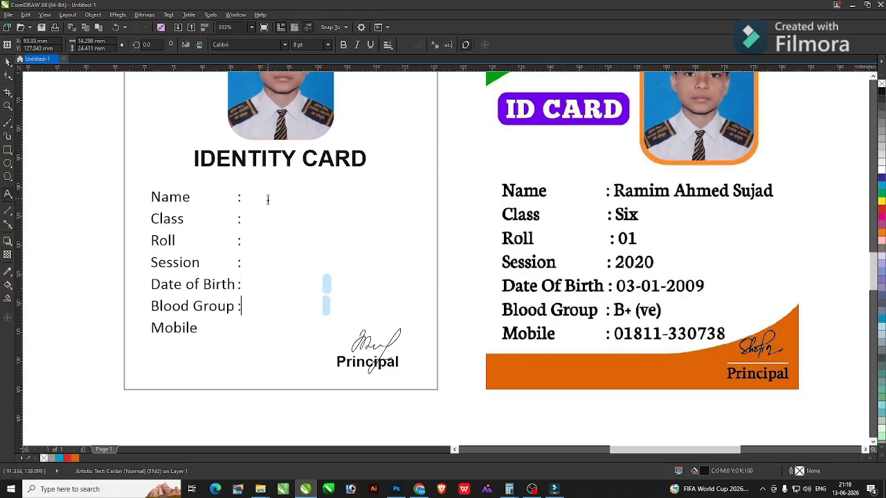
pyautogui.write(':')
pyautogui.hotkey('ctrl', 'space')
pyautogui.press('Right')
pyautogui.press('Right')
pyautogui.press('Right')
pyautogui.press('Right')
pyautogui.press('Right')
pyautogui.press('Right')
pyautogui.press('Right')
pyautogui.press('Right')
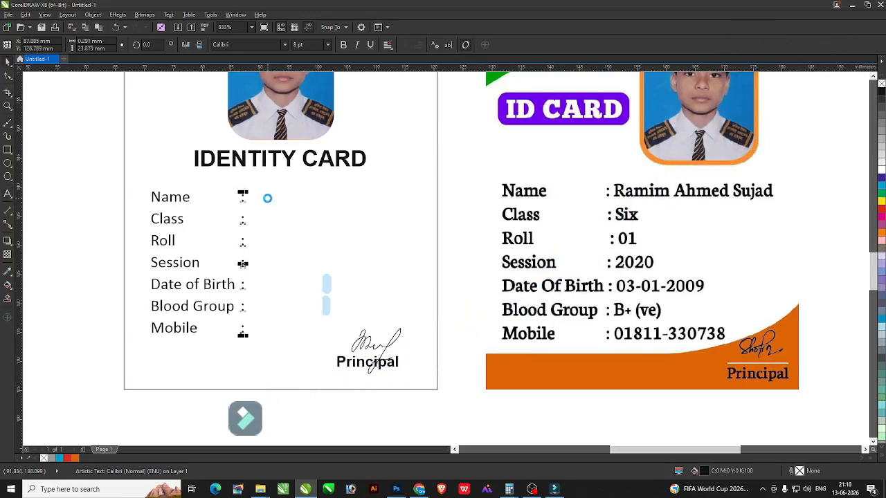
# Centre the IDENTITY CARD title horizontally on the card.
pyautogui.click(92, 201)
pyautogui.scroll(-2, 144, 195)
pyautogui.press('F4')
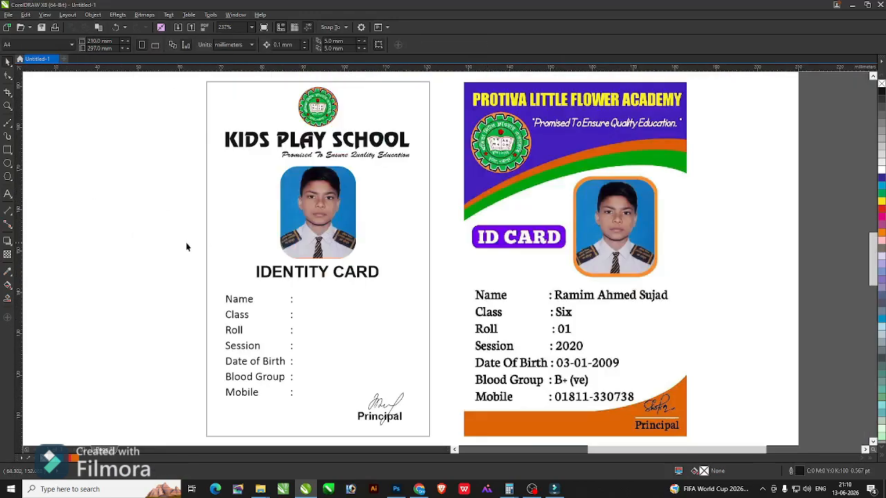
pyautogui.scroll(2, 237, 295)
pyautogui.click(409, 252)
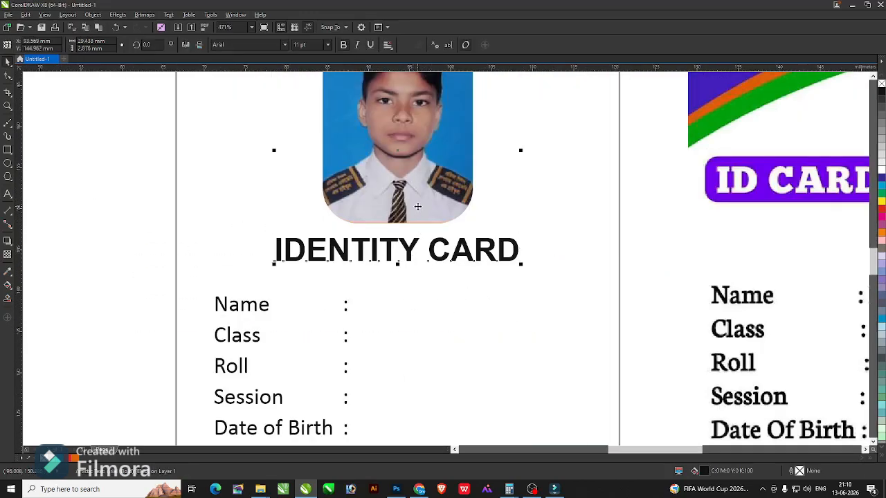
pyautogui.press('c')
pyautogui.press('F4')
# Draw a rectangle around the IDENTITY CARD title, round its corners and fill it red.
pyautogui.click(122, 265)
pyautogui.press('F2')
pyautogui.moveTo(194, 205); pyautogui.dragTo(438, 335)
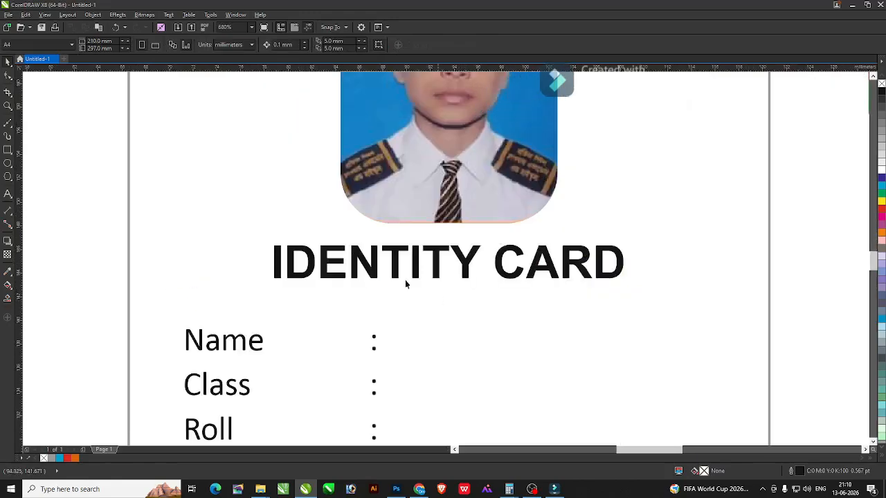
pyautogui.click(8, 152)
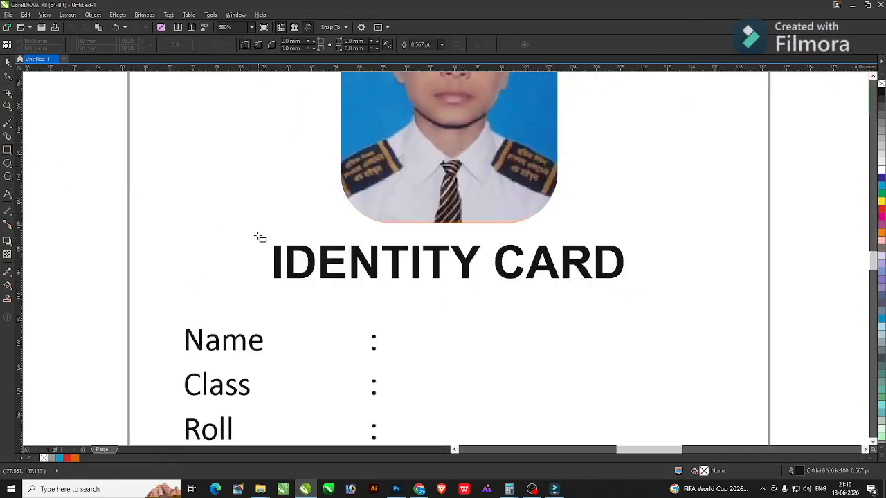
pyautogui.moveTo(253, 236); pyautogui.dragTo(638, 292)
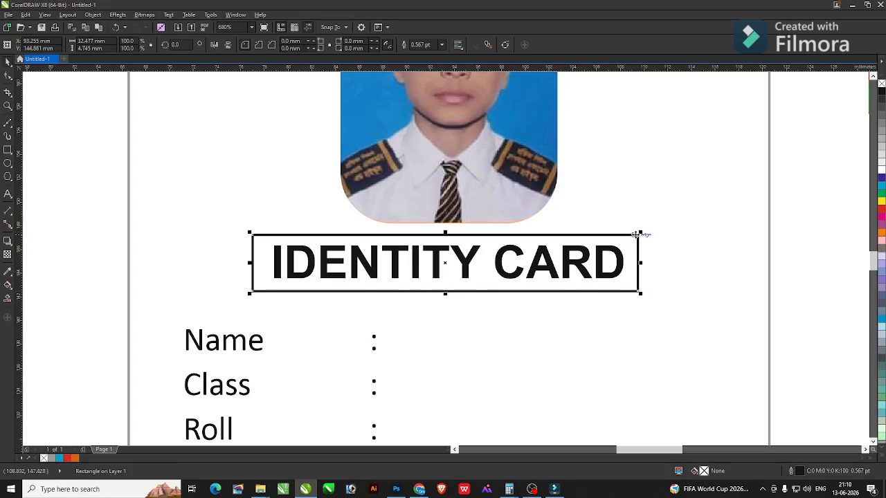
pyautogui.moveTo(637, 235); pyautogui.dragTo(624, 248)
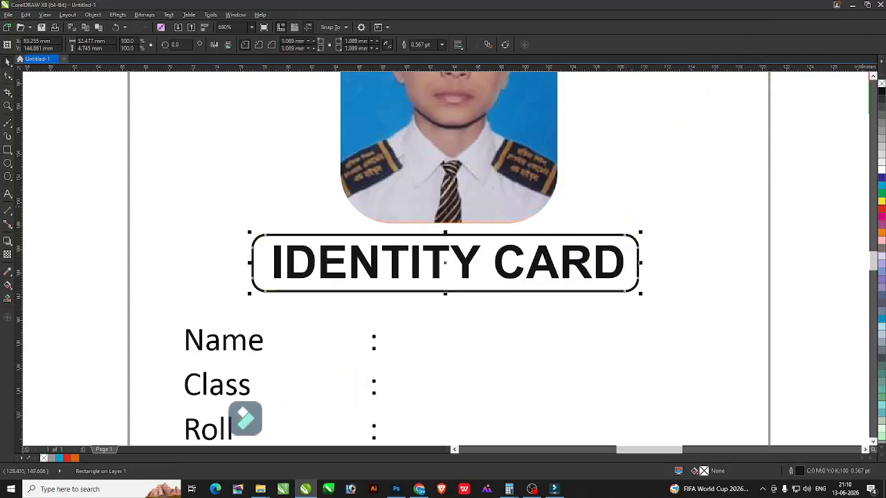
pyautogui.click(881, 210)
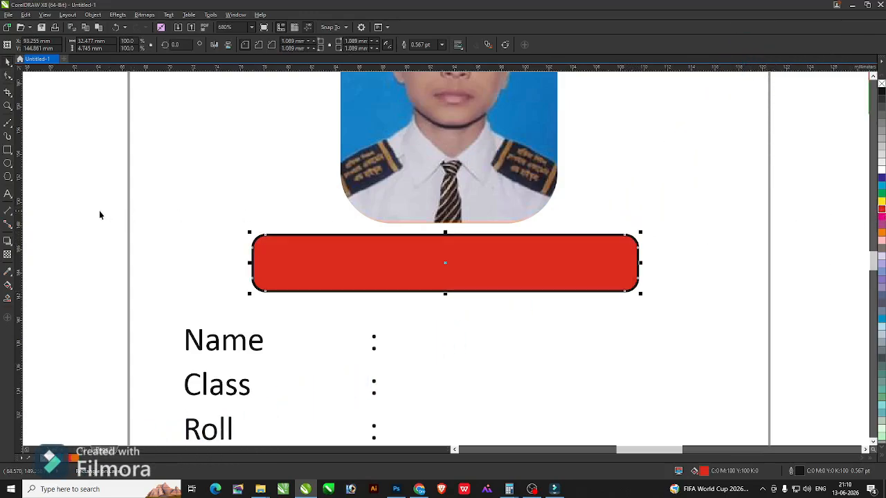
# Bring the title in front of the red banner, make it white, and remove the banner outline.
pyautogui.moveTo(611, 292); pyautogui.dragTo(628, 305)
pyautogui.hotkey('shift', 'pageup')
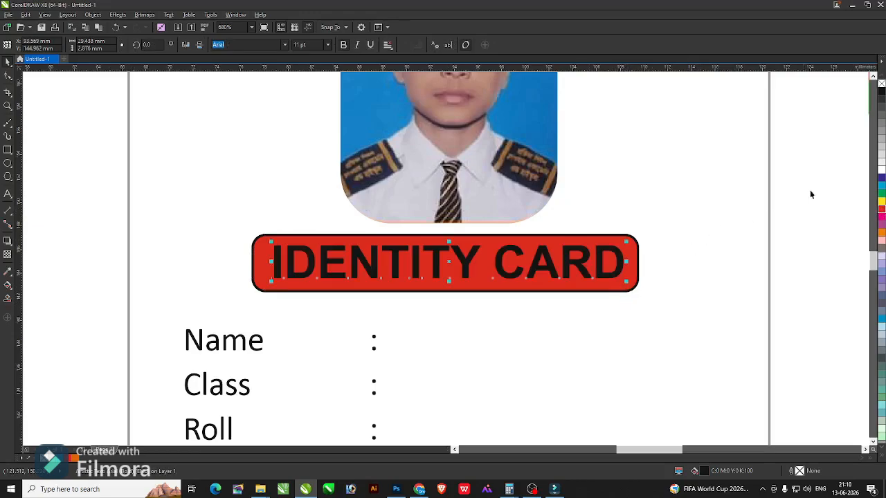
pyautogui.click(880, 171)
pyautogui.click(637, 254)
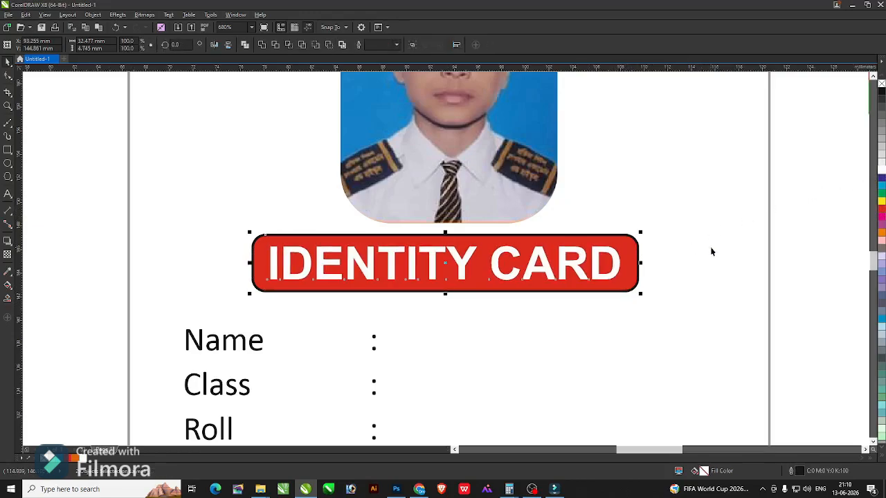
pyautogui.rightClick(881, 85)
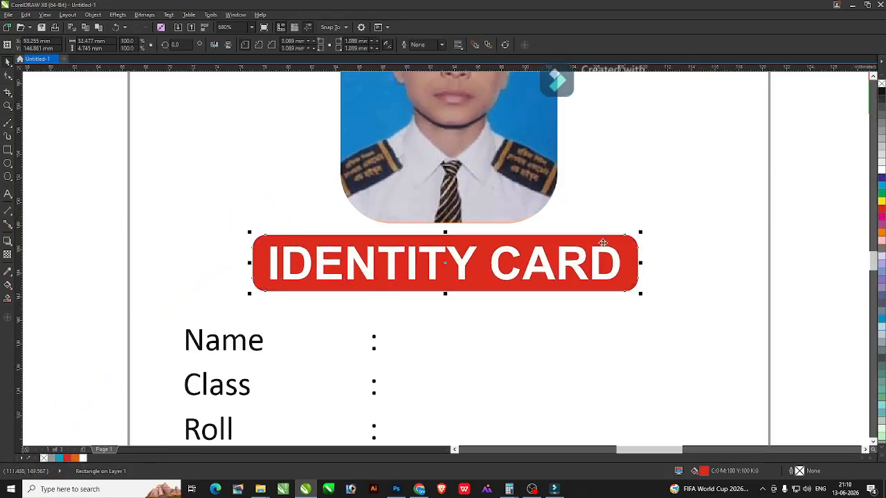
pyautogui.click(602, 250)
pyautogui.press('F4')
pyautogui.click(173, 199)
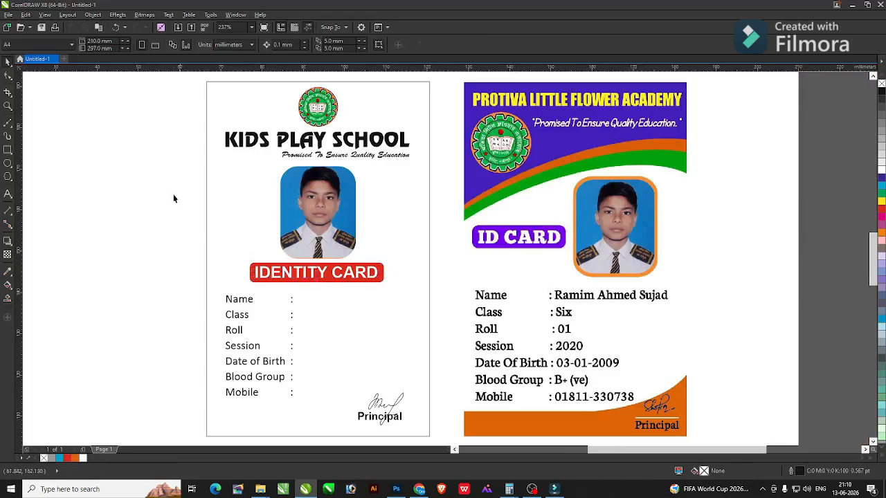
pyautogui.moveTo(619, 328); pyautogui.dragTo(619, 328)
pyautogui.scroll(-1, 615, 326)
pyautogui.press('F4')
pyautogui.scroll(-1, 294, 195)
pyautogui.press('F2')
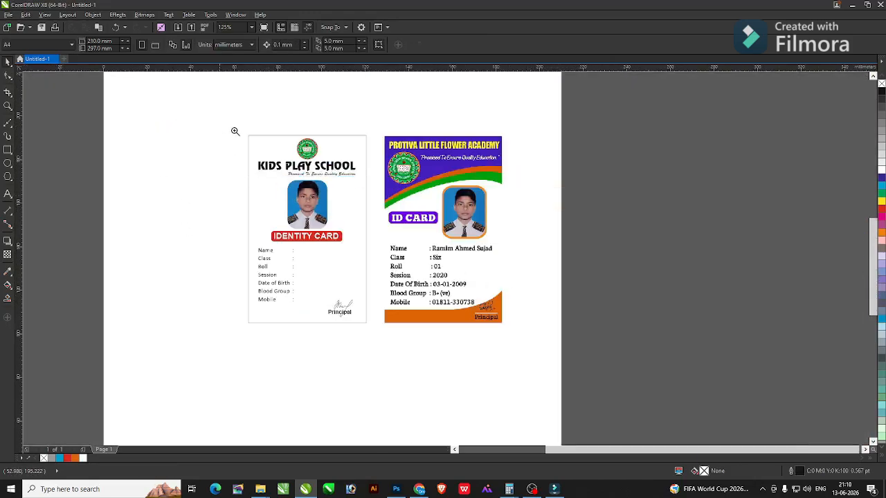
pyautogui.moveTo(219, 126); pyautogui.dragTo(538, 268)
pyautogui.click(341, 201)
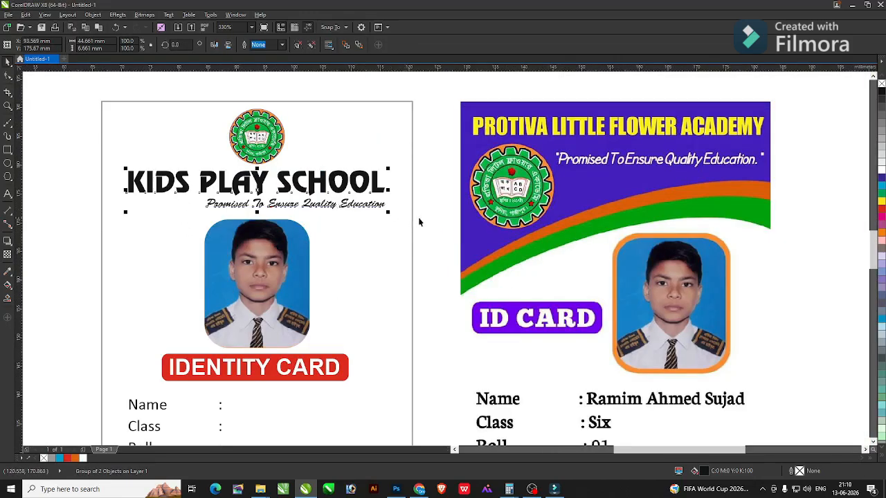
pyautogui.hotkey('ctrl', 'u')
pyautogui.click(419, 222)
pyautogui.click(347, 206)
pyautogui.keyDown('shift'); pyautogui.click(349, 184); pyautogui.keyUp('shift')
pyautogui.press('c')
pyautogui.keyDown('shift'); pyautogui.click(413, 228); pyautogui.keyUp('shift')
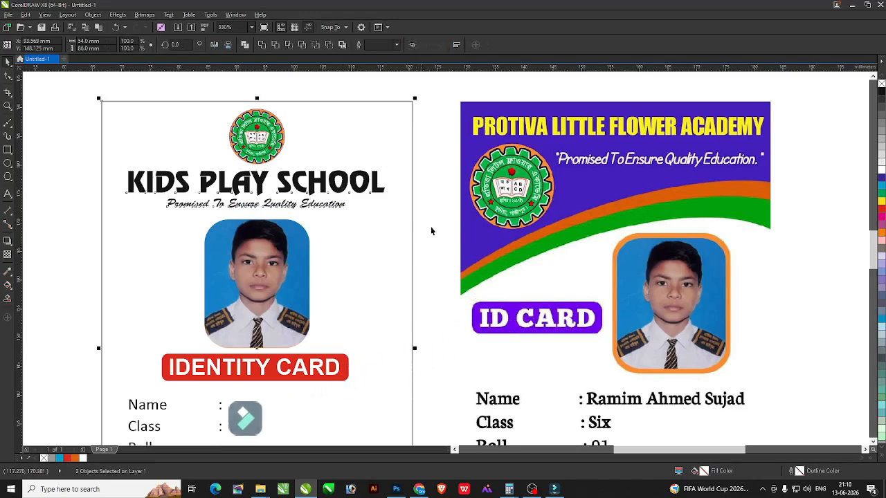
pyautogui.click(267, 132)
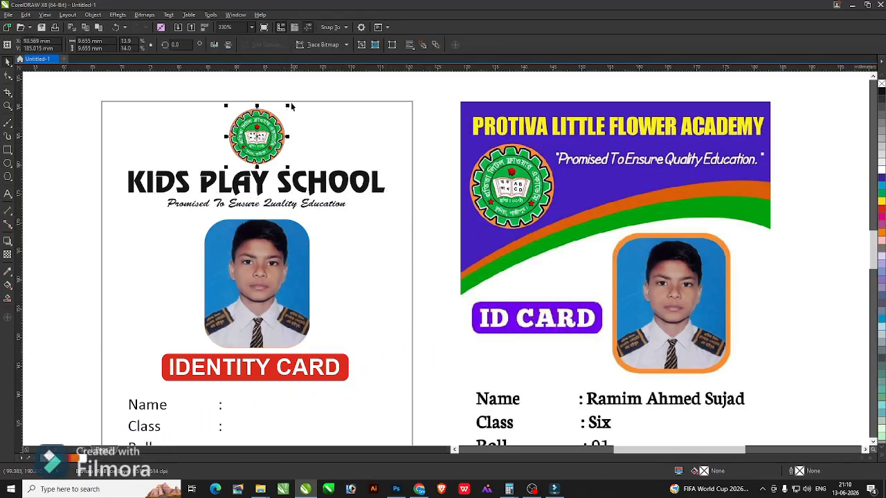
pyautogui.moveTo(290, 106); pyautogui.dragTo(283, 112)
pyautogui.keyDown('shift'); pyautogui.click(412, 153); pyautogui.keyUp('shift')
pyautogui.press('c')
pyautogui.press('F4')
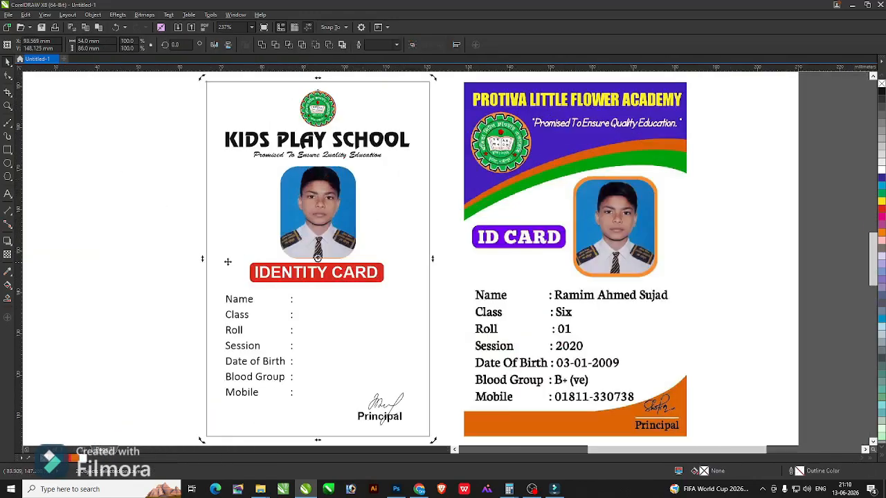
pyautogui.click(170, 261)
pyautogui.press('F2')
pyautogui.moveTo(169, 261); pyautogui.dragTo(349, 364)
pyautogui.click(361, 101)
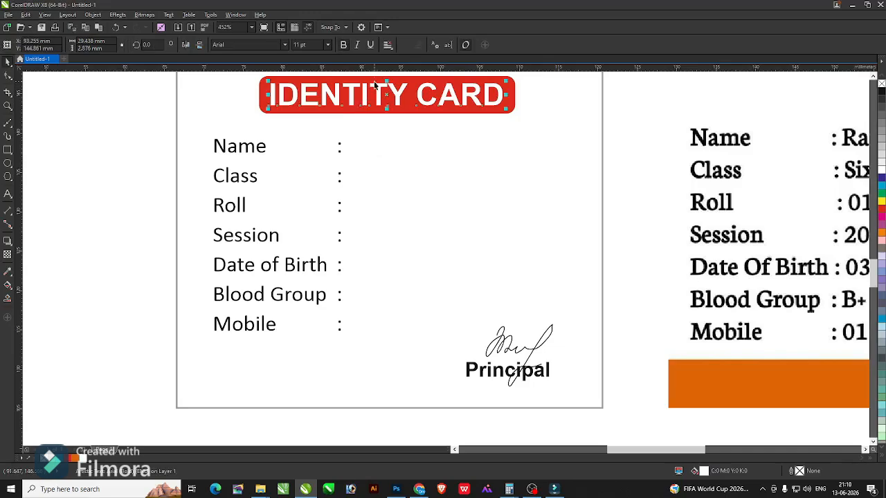
pyautogui.keyDown('shift'); pyautogui.click(374, 80); pyautogui.keyUp('shift')
pyautogui.hotkey('ctrl', 'g')
pyautogui.moveTo(382, 98); pyautogui.dragTo(381, 104)
pyautogui.scroll(-2, 382, 104)
pyautogui.press('F4')
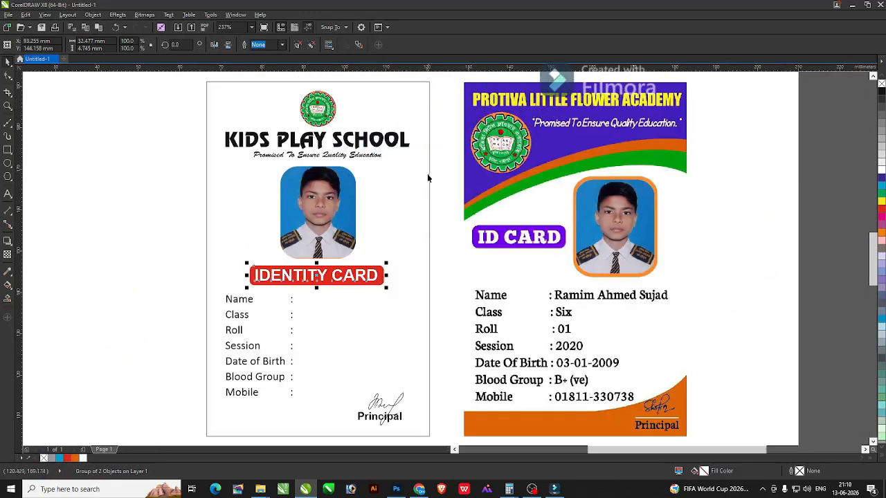
pyautogui.click(184, 230)
pyautogui.press('F2')
pyautogui.moveTo(150, 219); pyautogui.dragTo(770, 444)
pyautogui.press('F4')
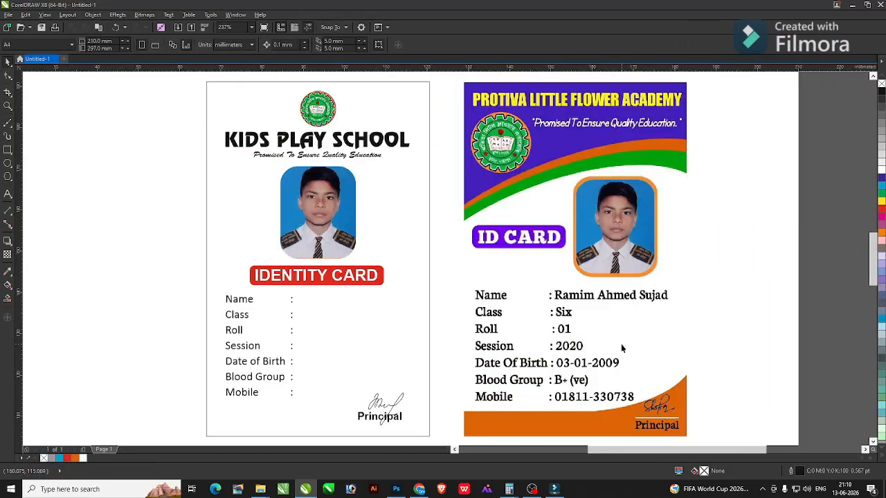
pyautogui.press('F9')
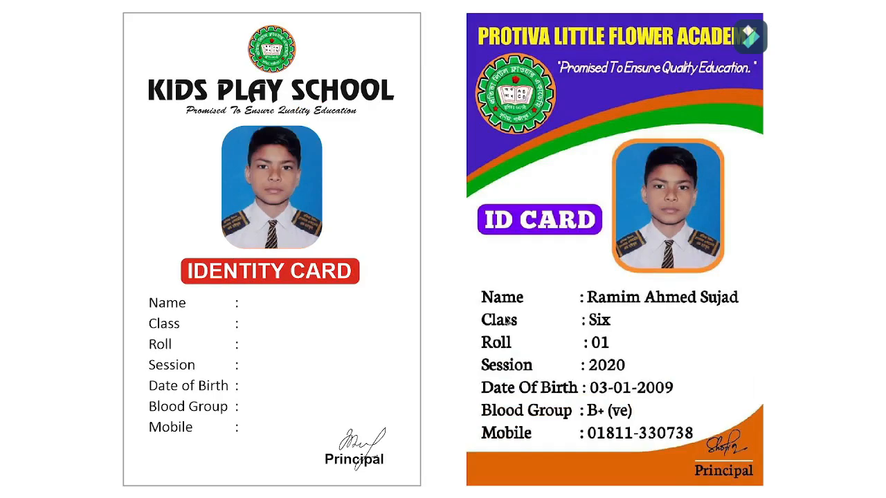
pyautogui.press('Escape')
# Drop a copy of the field labels column beside the colons, keeping the originals.
pyautogui.click(256, 299)
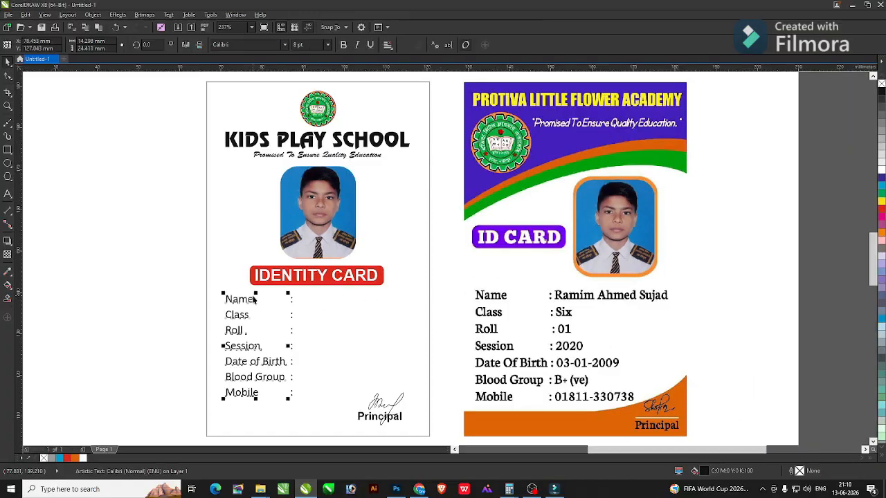
pyautogui.moveTo(241, 303); pyautogui.dragTo(319, 312)
pyautogui.rightClick(319, 312)
pyautogui.moveTo(722, 420); pyautogui.dragTo(723, 419)
# Replace the copied text with the student's name, class Six, roll 01, blood group and mobile number.
pyautogui.press('F8')
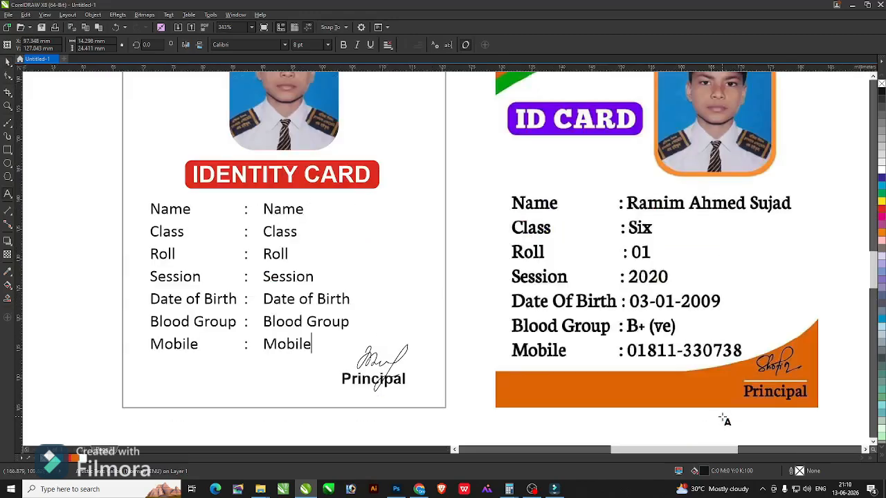
pyautogui.hotkey('ctrl', 'a')
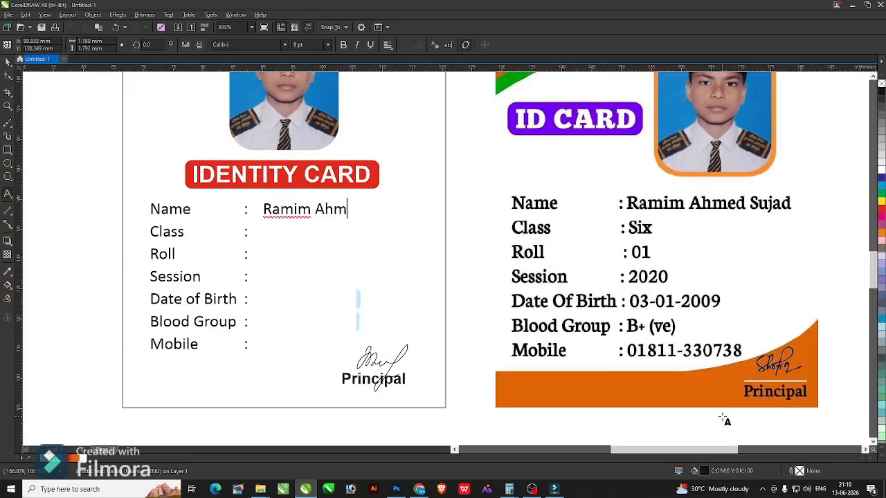
pyautogui.press('Return')
pyautogui.write('Six')
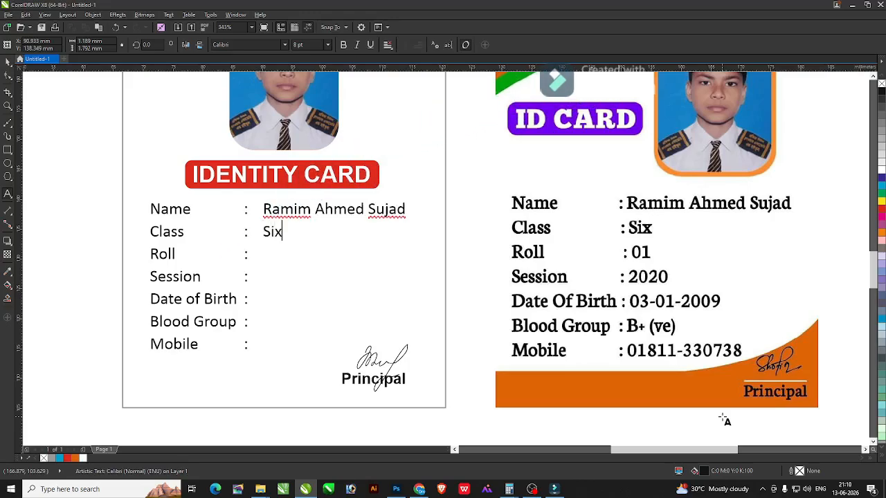
pyautogui.press('Return')
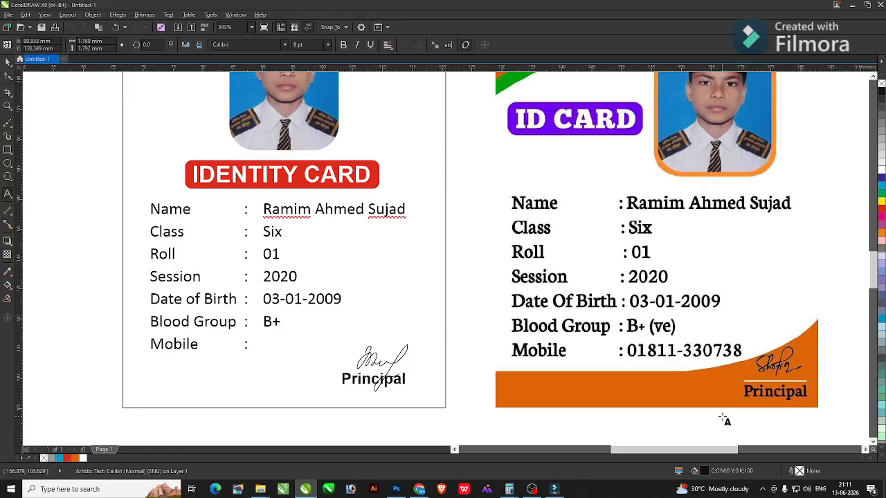
pyautogui.write('ve')
pyautogui.press('Return')
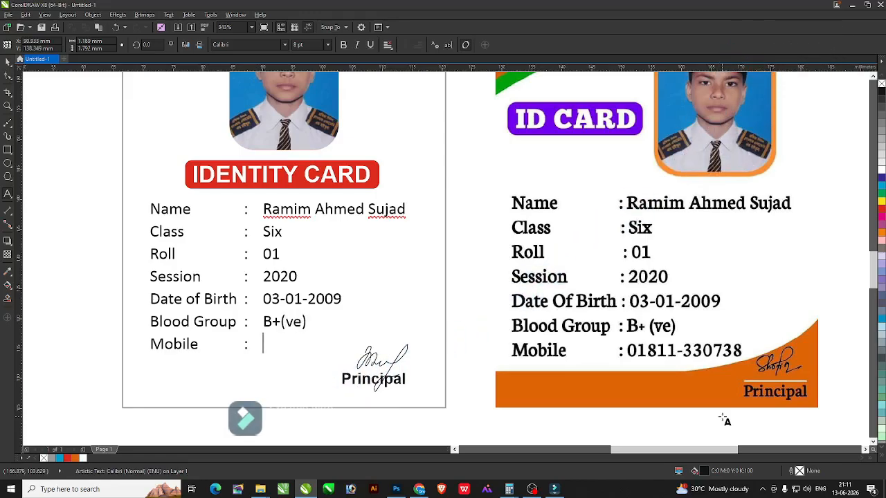
pyautogui.write('01811-')
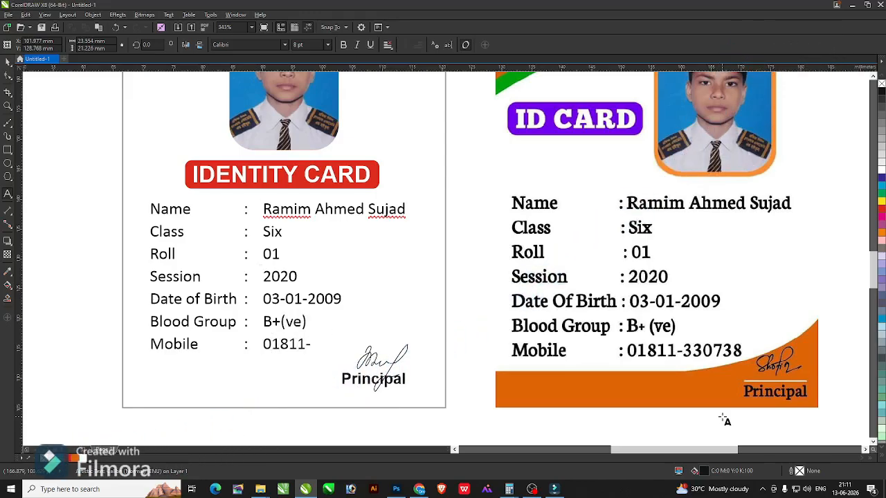
pyautogui.press('End')
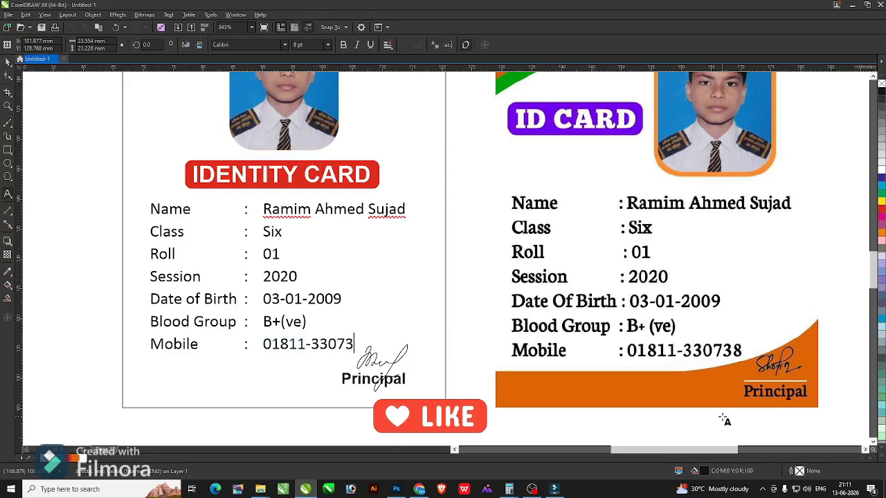
pyautogui.hotkey('ctrl', 'space')
# Nudge the details values left toward the colons and check their alignment.
pyautogui.press('F4')
pyautogui.press('F2')
pyautogui.moveTo(159, 225); pyautogui.dragTo(421, 349)
pyautogui.moveTo(478, 291); pyautogui.dragTo(462, 294)
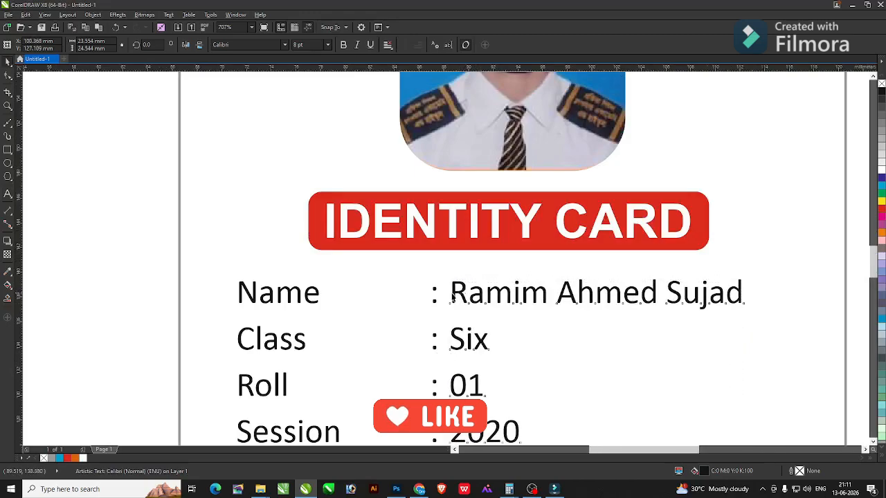
pyautogui.press('F4')
pyautogui.click(173, 311)
pyautogui.press('F2')
pyautogui.moveTo(155, 245); pyautogui.dragTo(684, 457)
pyautogui.press('F4')
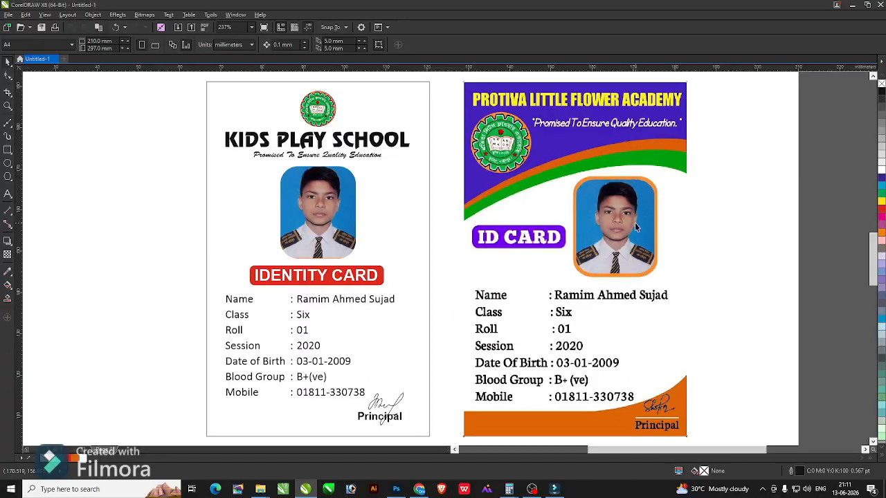
# Delete the Protiva Little Flower Academy reference card and zoom in on the KIDS PLAY SCHOOL title.
pyautogui.click(651, 201)
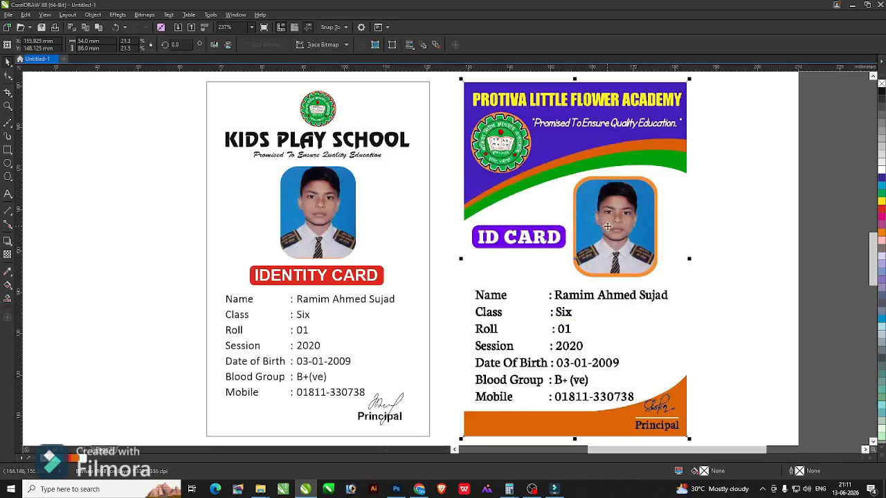
pyautogui.press('Delete')
pyautogui.scroll(-2, 481, 207)
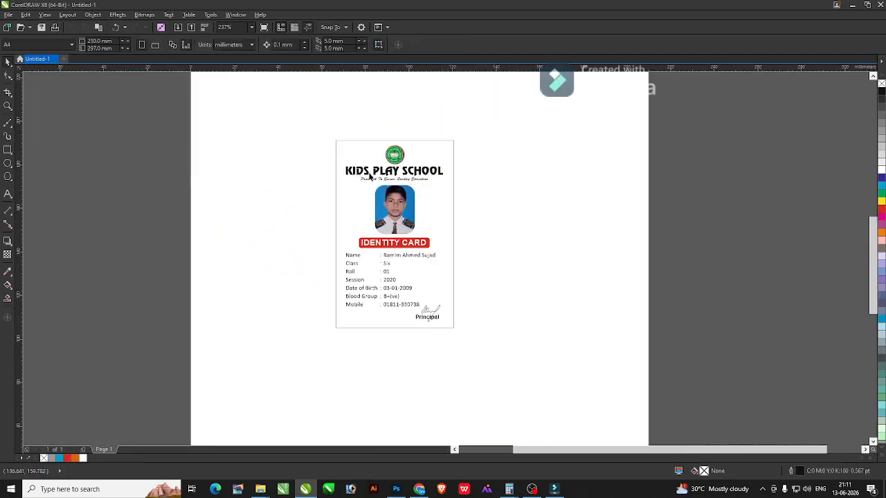
pyautogui.press('F2')
pyautogui.moveTo(309, 125); pyautogui.dragTo(594, 255)
pyautogui.click(354, 205)
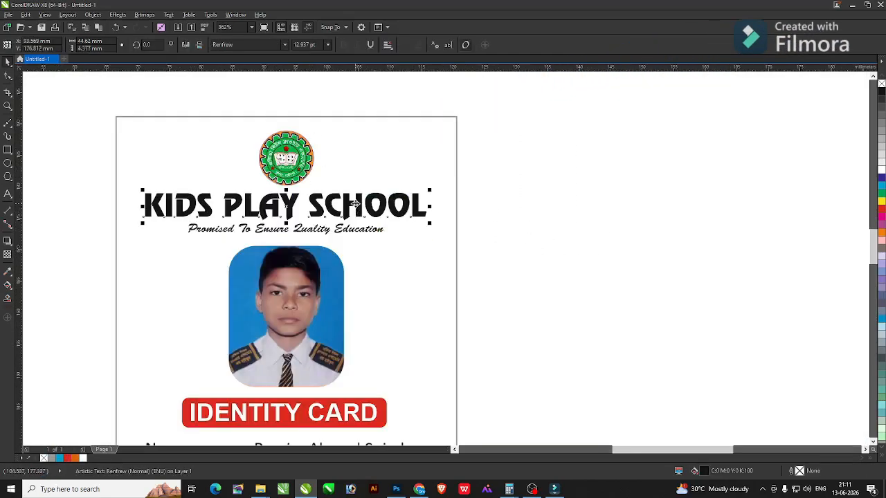
pyautogui.hotkey('alt', 'Tab')
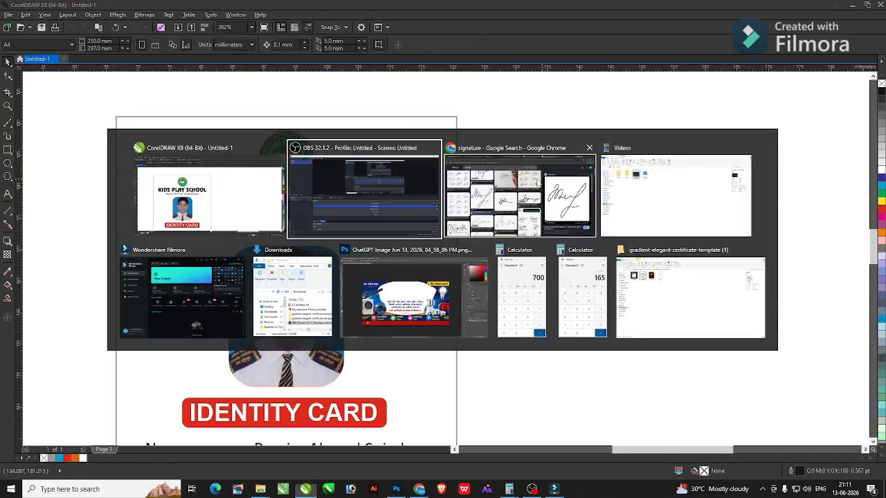
# In a new Chrome tab, search Google Images for 'kids play background'.
pyautogui.click(491, 201)
pyautogui.click(681, 10)
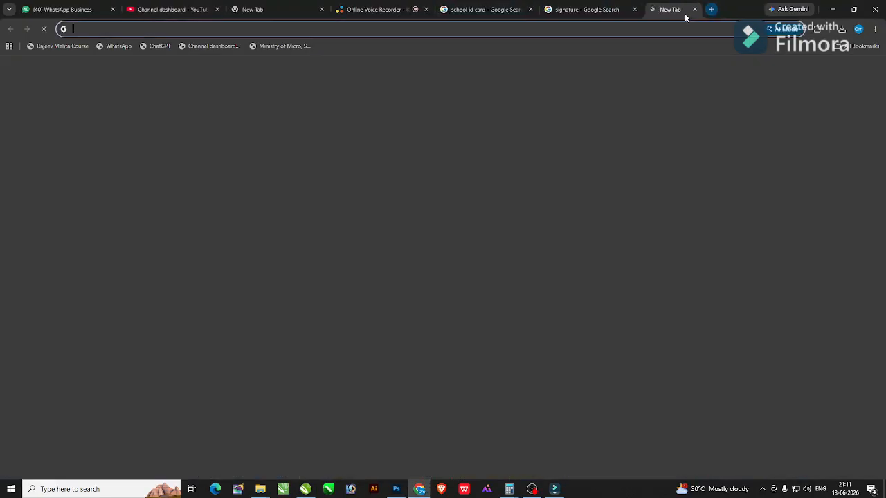
pyautogui.write('kids pla')
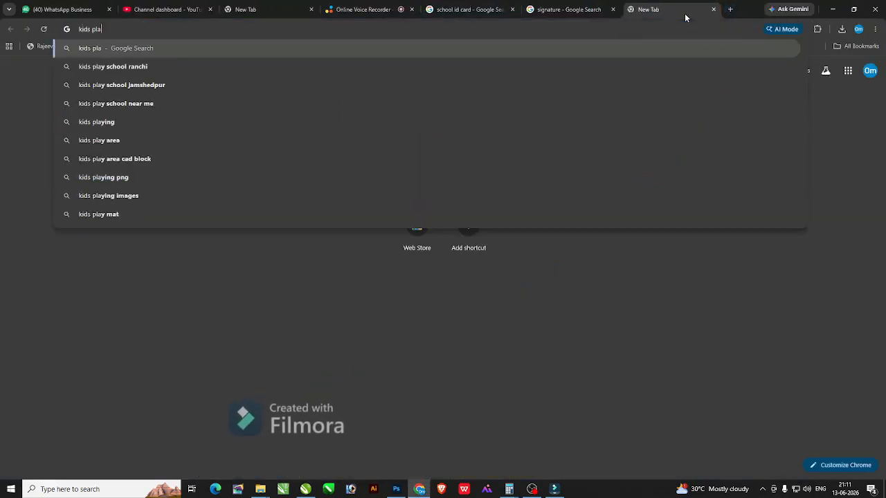
pyautogui.write('y back')
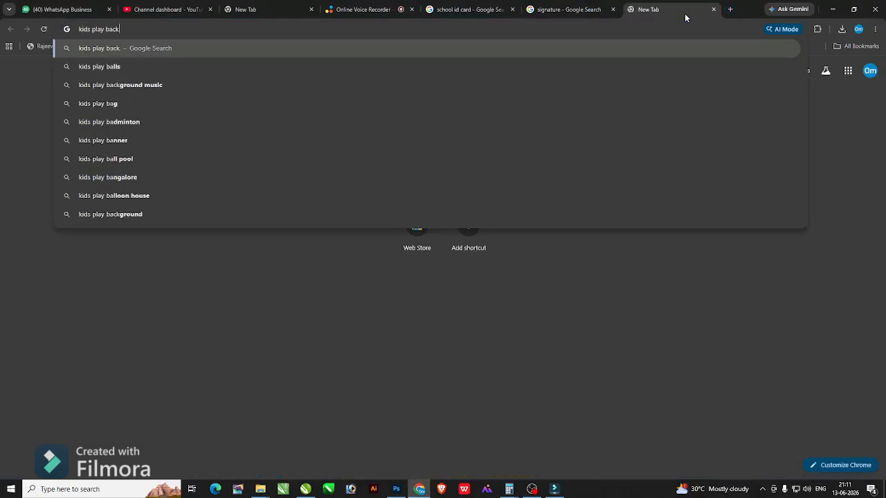
pyautogui.press('Down')
pyautogui.press('Return')
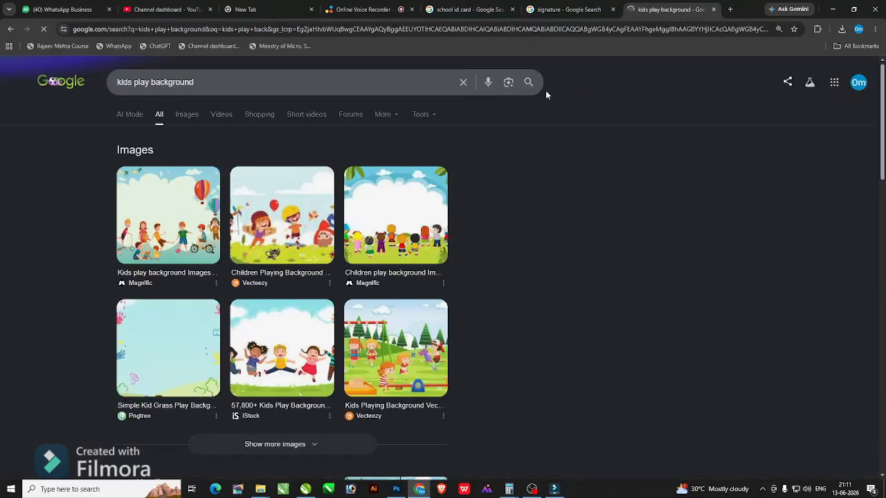
pyautogui.click(187, 115)
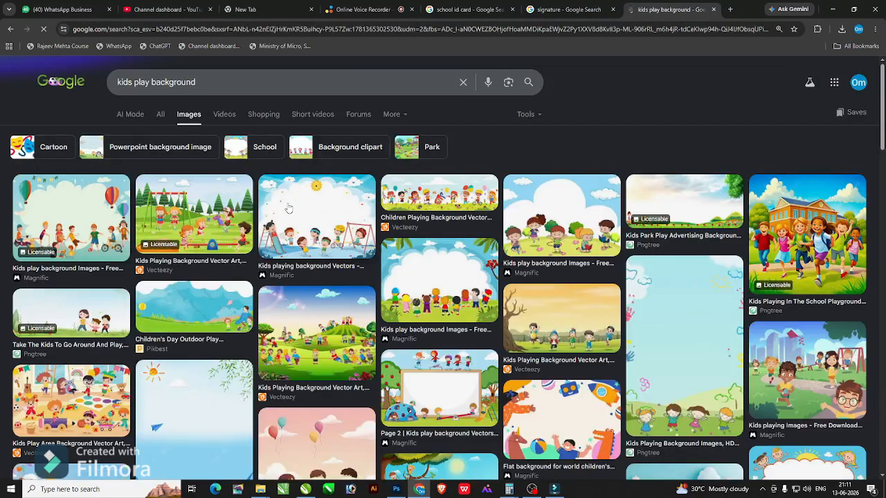
# Preview several kids play background images, ending on the Kids Park Play Advertising Background.
pyautogui.click(316, 204)
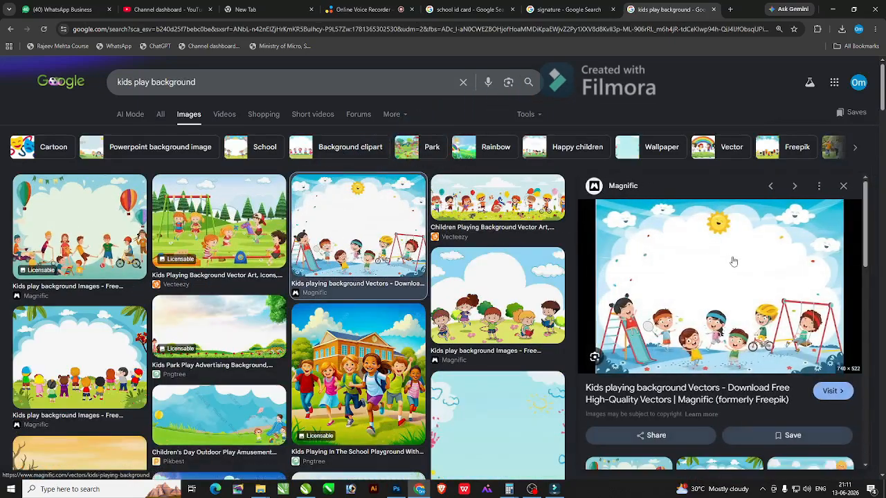
pyautogui.rightClick(725, 250)
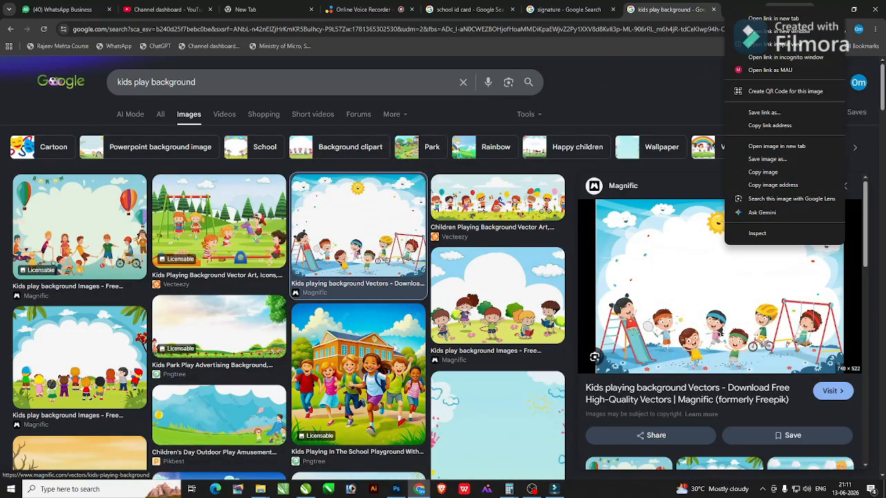
pyautogui.click(380, 346)
pyautogui.click(381, 346)
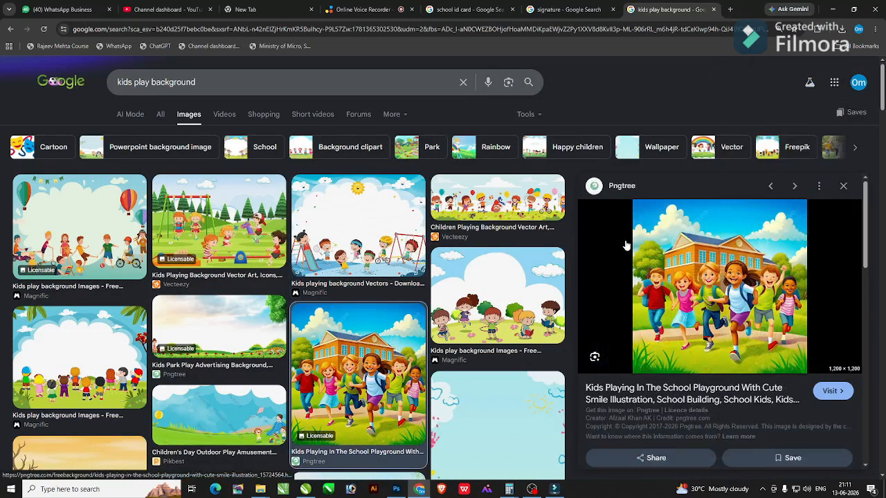
pyautogui.click(250, 323)
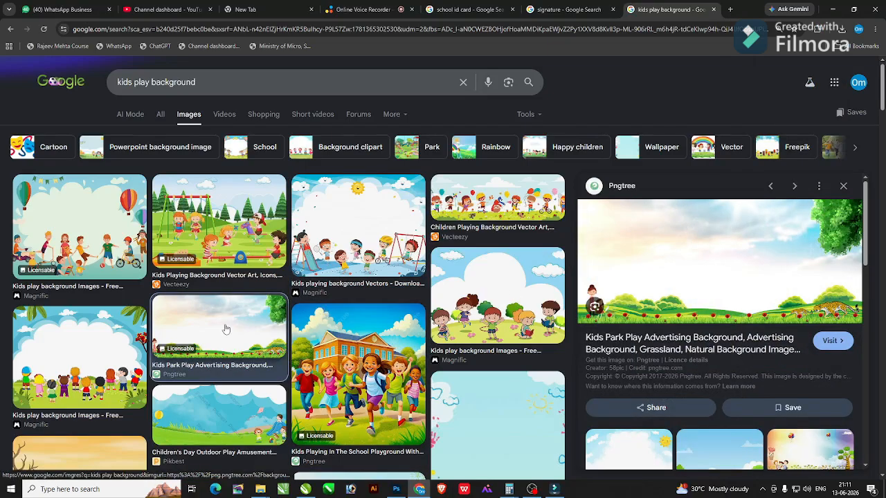
pyautogui.scroll(-2, 225, 329)
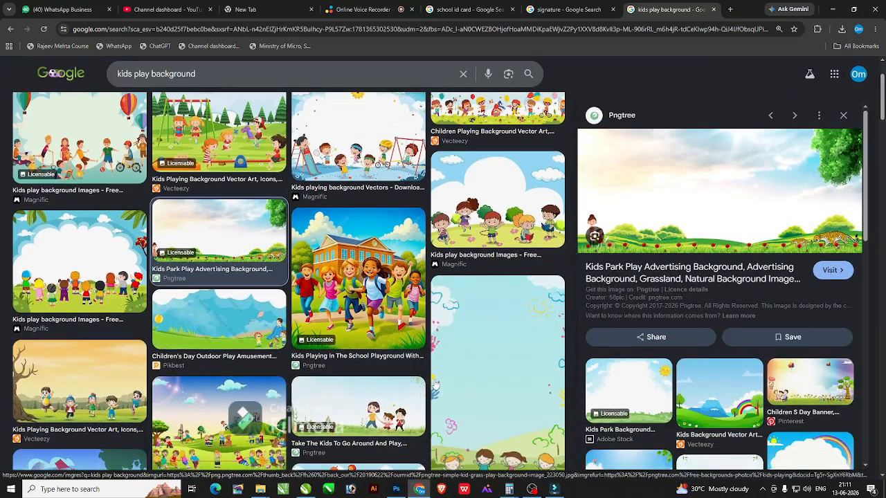
pyautogui.scroll(-2, 433, 385)
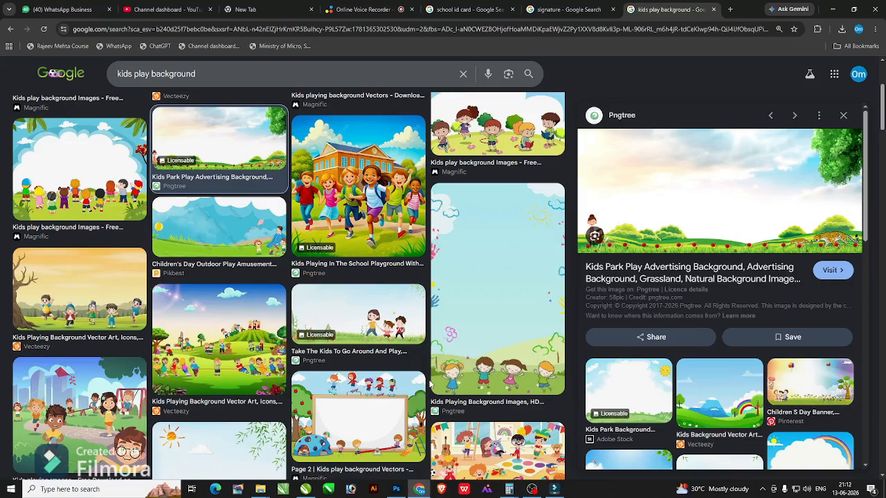
# Save the Adobe Stock cloud, sun and grass kids park background and carry it toward CorelDRAW.
pyautogui.click(626, 388)
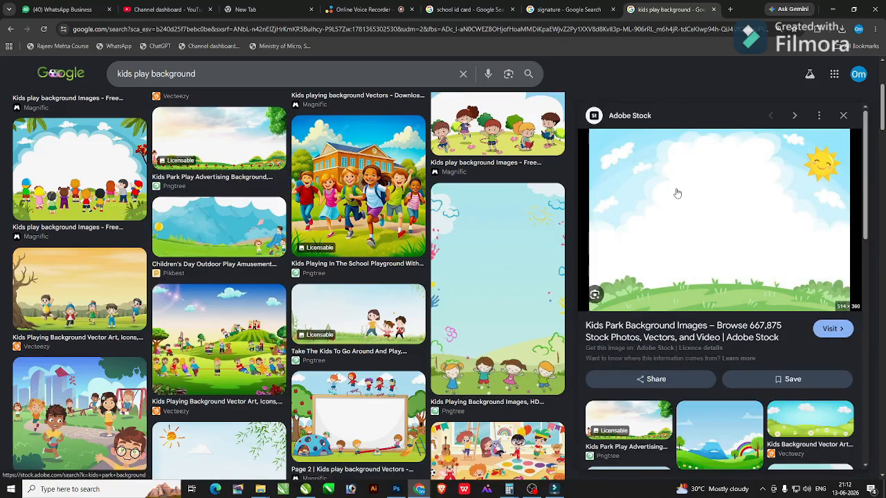
pyautogui.rightClick(640, 174)
pyautogui.click(667, 317)
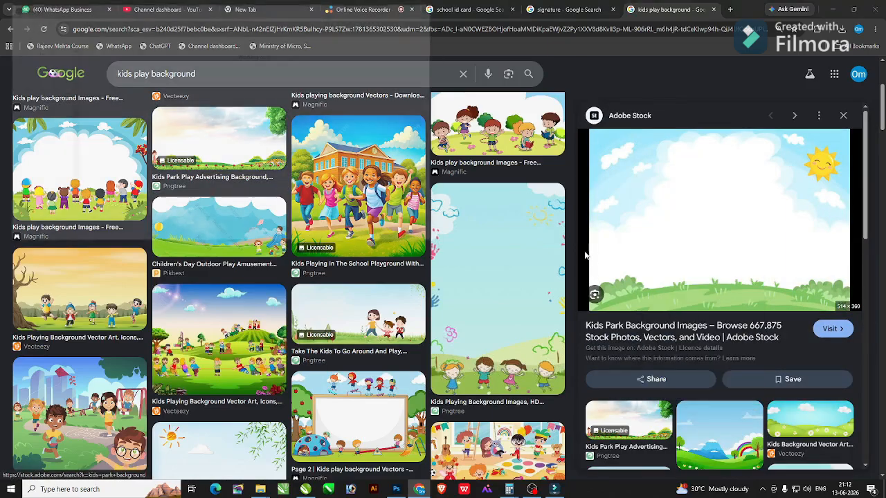
pyautogui.press('Return')
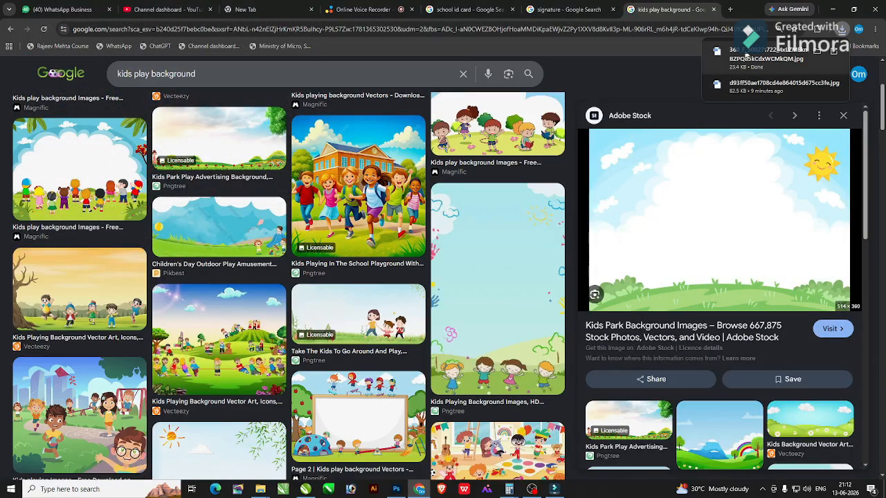
pyautogui.moveTo(765, 54); pyautogui.dragTo(557, 342)
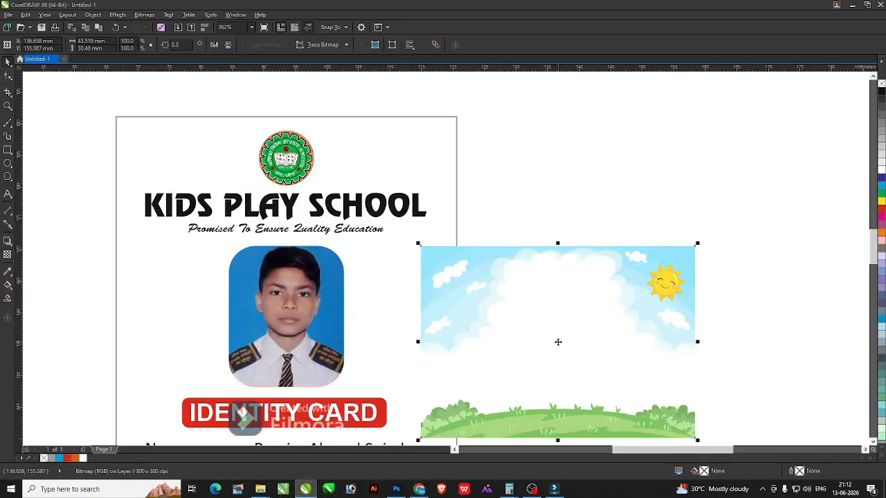
# Move the sky-and-grass picture onto the card and PowerClip it inside the card frame.
pyautogui.press('F4')
pyautogui.moveTo(626, 290); pyautogui.dragTo(485, 248)
pyautogui.rightClick(406, 83)
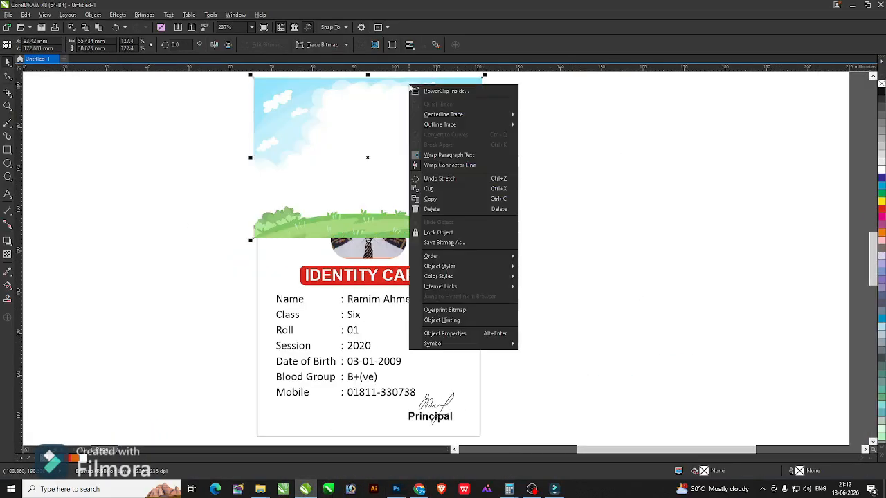
pyautogui.click(434, 99)
pyautogui.click(476, 268)
# Edit the PowerClip contents and move the second picture copy down to the card's bottom edge.
pyautogui.click(506, 210)
pyautogui.click(452, 190)
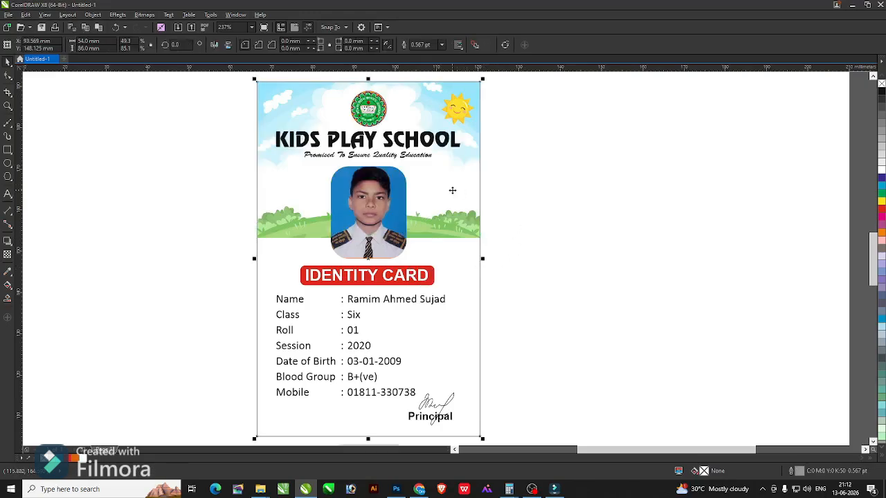
pyautogui.scroll(-2, 382, 189)
pyautogui.press('F2')
pyautogui.moveTo(307, 119); pyautogui.dragTo(411, 227)
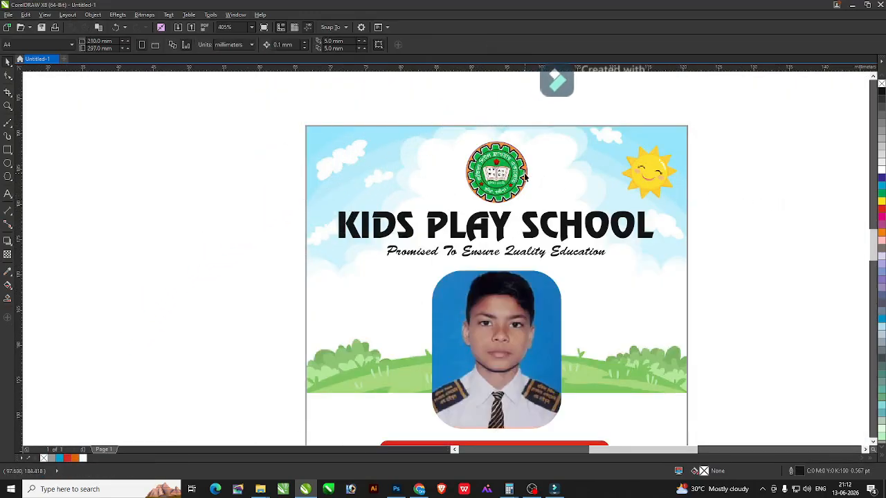
pyautogui.click(557, 124)
pyautogui.scroll(-1, 557, 124)
pyautogui.press('F4')
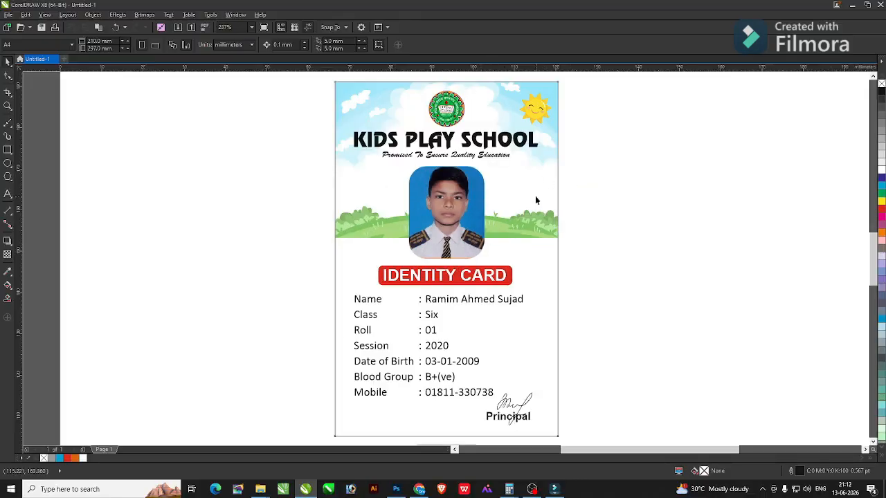
pyautogui.click(480, 204)
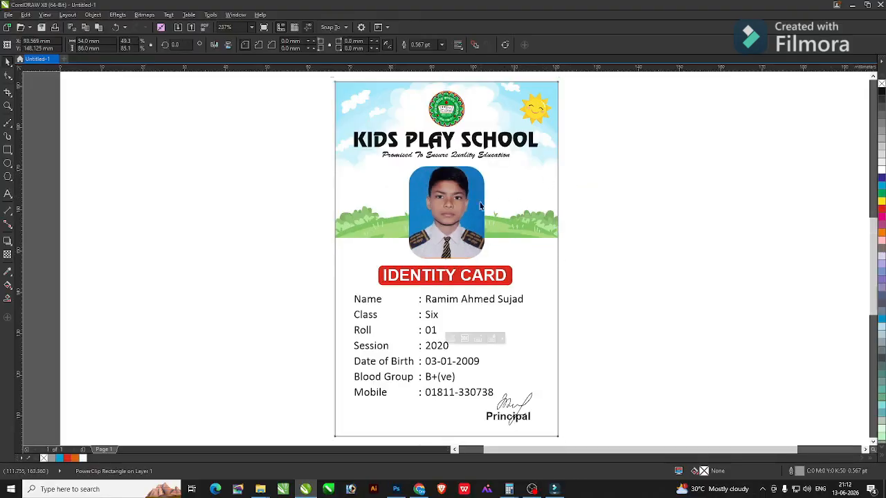
pyautogui.scroll(-2, 507, 199)
pyautogui.press('F2')
pyautogui.moveTo(346, 174); pyautogui.dragTo(649, 352)
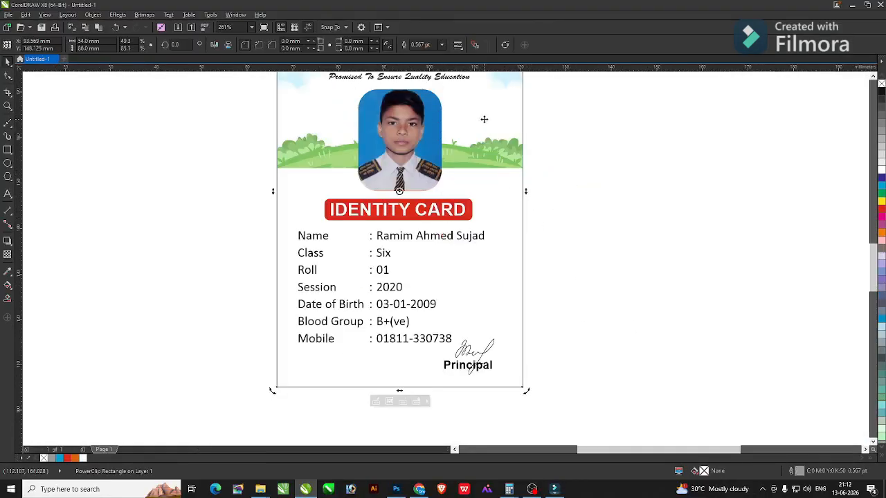
pyautogui.doubleClick(484, 119)
pyautogui.moveTo(475, 109); pyautogui.dragTo(472, 323)
# Apply linear transparency to the lower picture so its sky fades away, leaving grass.
pyautogui.click(8, 255)
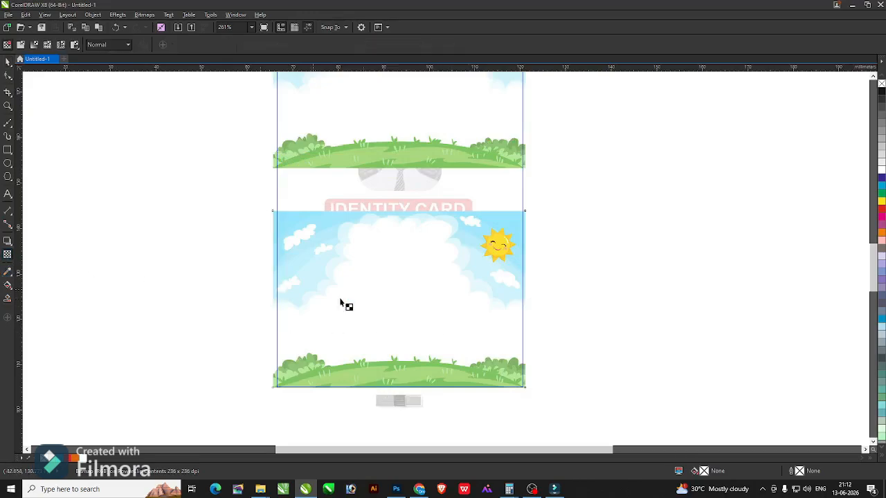
pyautogui.moveTo(399, 313); pyautogui.dragTo(399, 311)
pyautogui.press('space')
pyautogui.keyDown('ctrl'); pyautogui.click(579, 307); pyautogui.keyUp('ctrl')
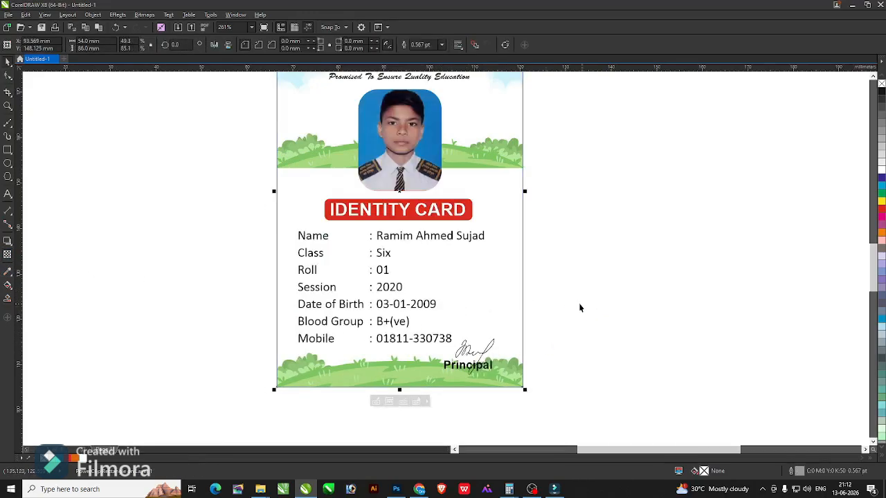
# Fade the top sky picture's grass to white with linear transparency.
pyautogui.hotkey('shift', 'F2')
pyautogui.keyDown('ctrl'); pyautogui.click(519, 190); pyautogui.keyUp('ctrl')
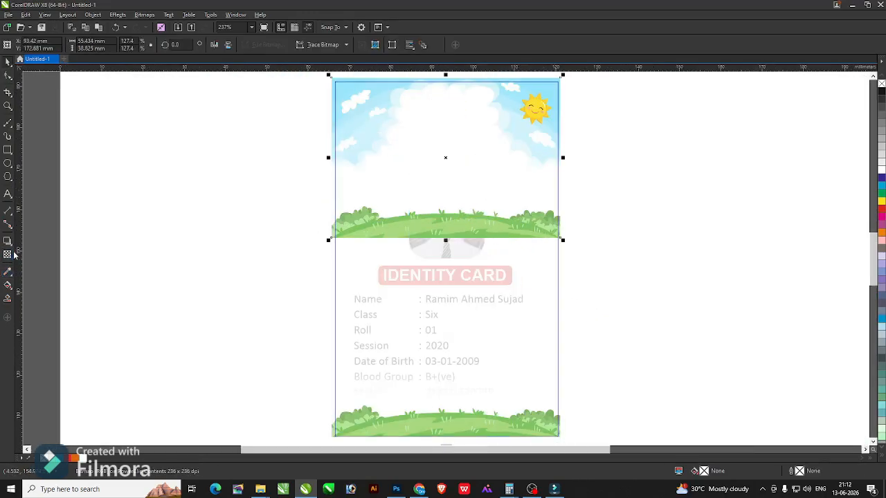
pyautogui.click(8, 255)
pyautogui.moveTo(454, 183); pyautogui.dragTo(451, 237)
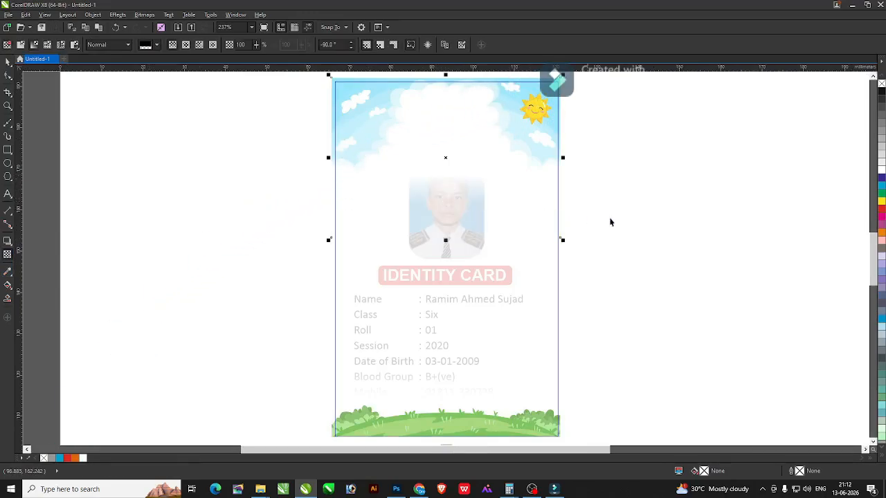
pyautogui.keyDown('ctrl'); pyautogui.click(631, 208); pyautogui.keyUp('ctrl')
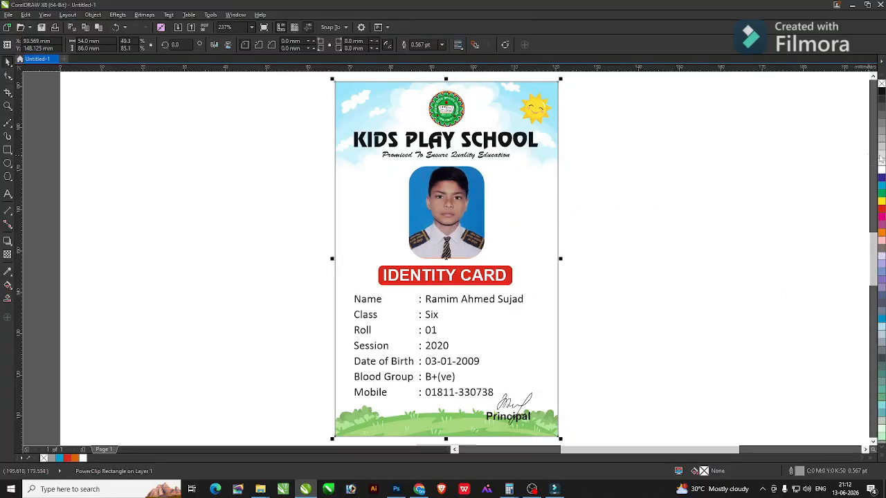
pyautogui.click(684, 171)
# Zoom in on the KIDS PLAY SCHOOL heading and select words within its text.
pyautogui.moveTo(310, 101); pyautogui.dragTo(608, 201)
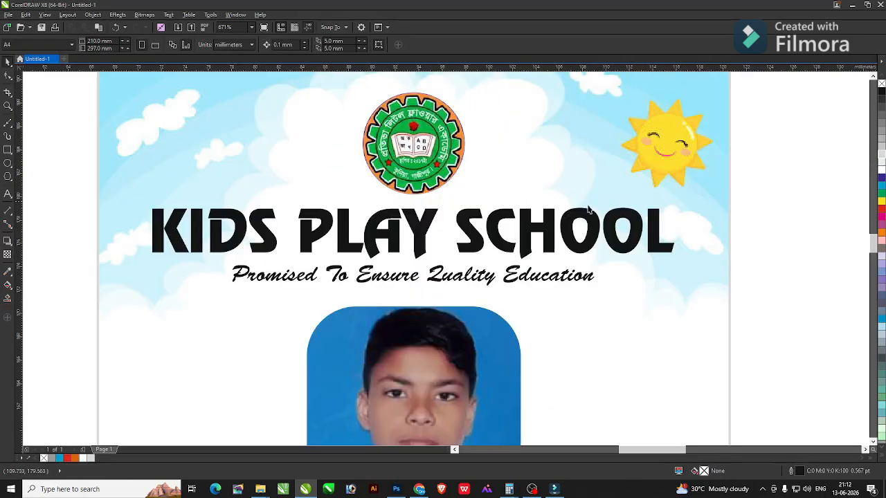
pyautogui.doubleClick(384, 230)
pyautogui.click(297, 235)
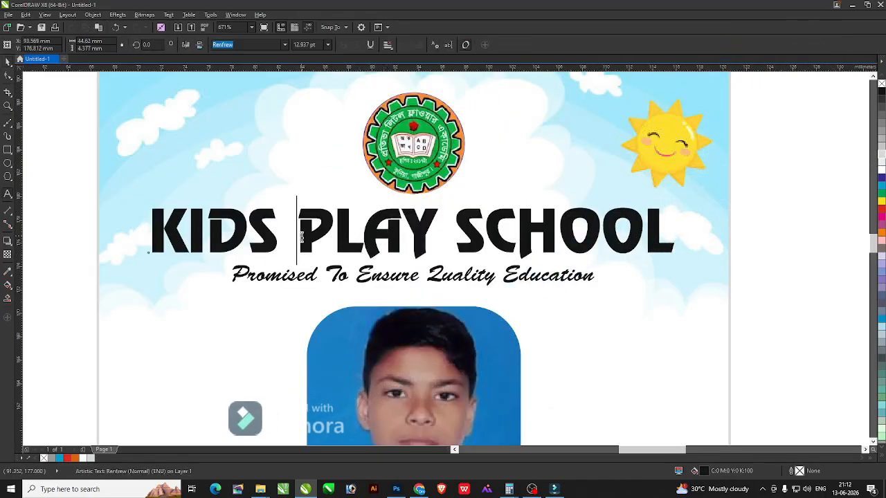
pyautogui.hotkey('shift', 'End')
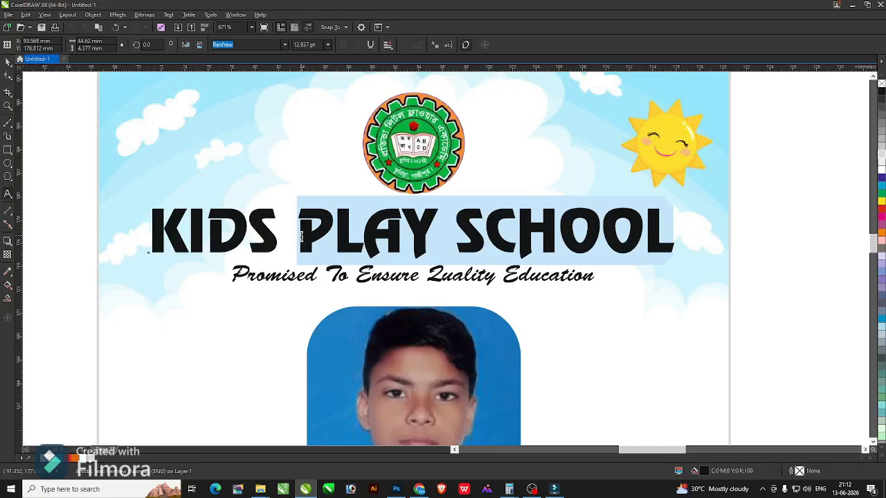
pyautogui.press('Home')
pyautogui.hotkey('ctrl', 'shift', 'Right')
pyautogui.hotkey('ctrl', 'shift', 'Right')
pyautogui.hotkey('ctrl', 'shift', 'Right')
pyautogui.hotkey('ctrl', 'shift', 'Left')
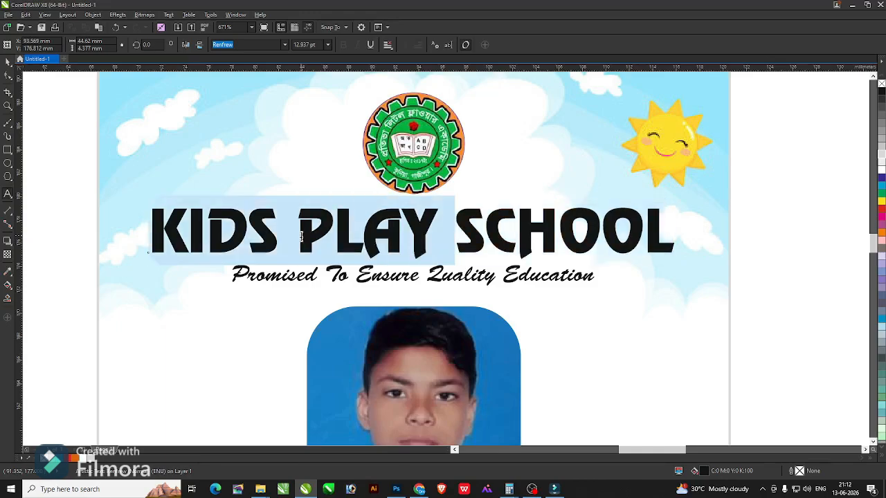
pyautogui.press('Escape')
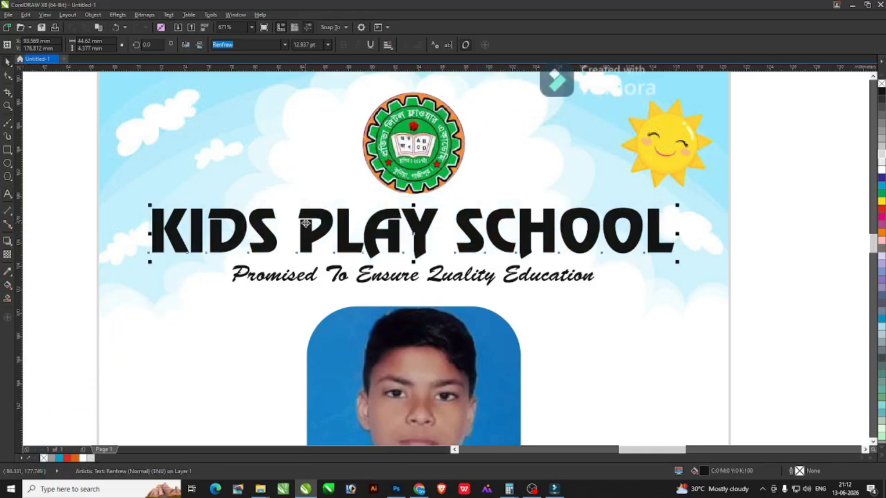
# Select the letter K on its own using the heading's letter nodes.
pyautogui.click(275, 198)
pyautogui.hotkey('shift', 'F2')
pyautogui.click(242, 216)
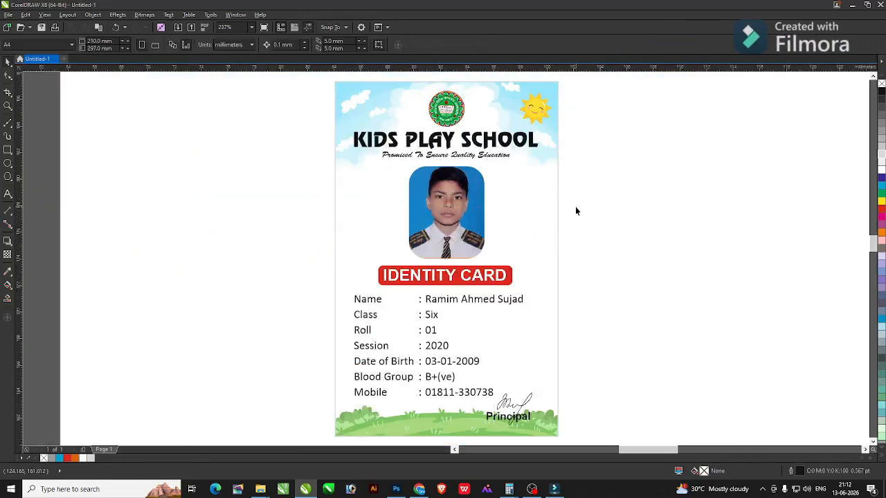
pyautogui.press('F3')
pyautogui.press('F8')
pyautogui.click(225, 220)
pyautogui.moveTo(201, 217); pyautogui.dragTo(165, 214)
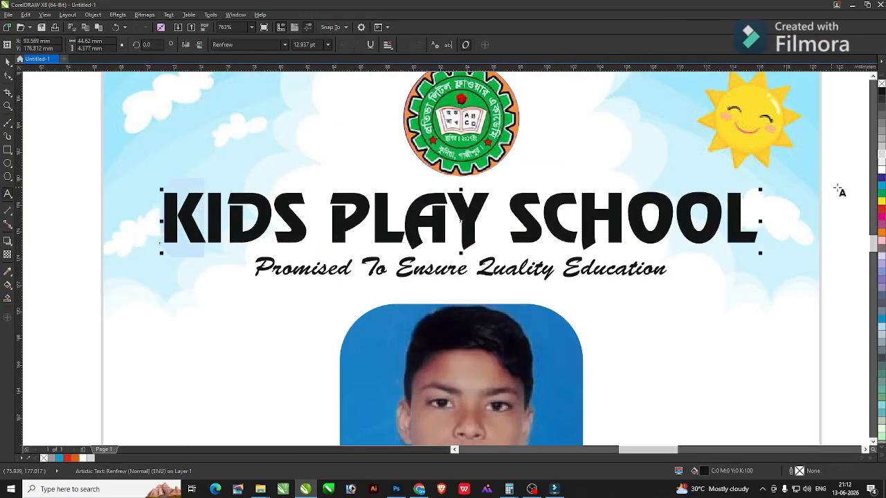
pyautogui.click(686, 211)
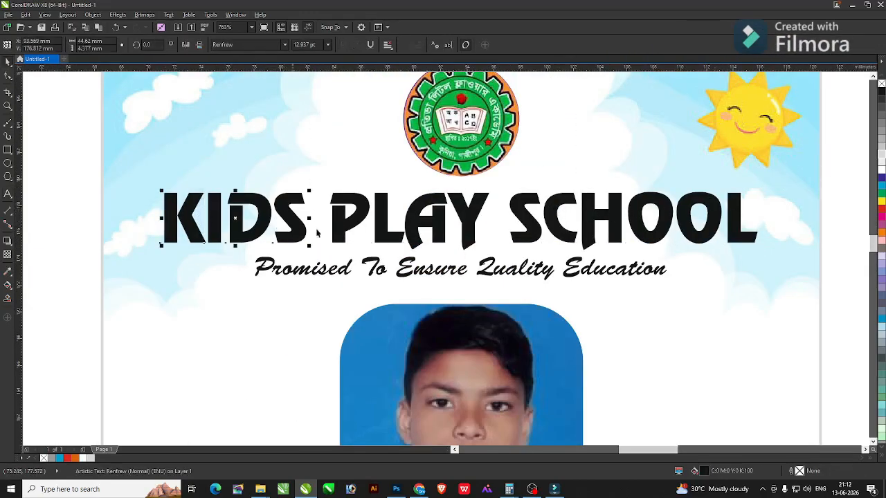
pyautogui.press('Tab')
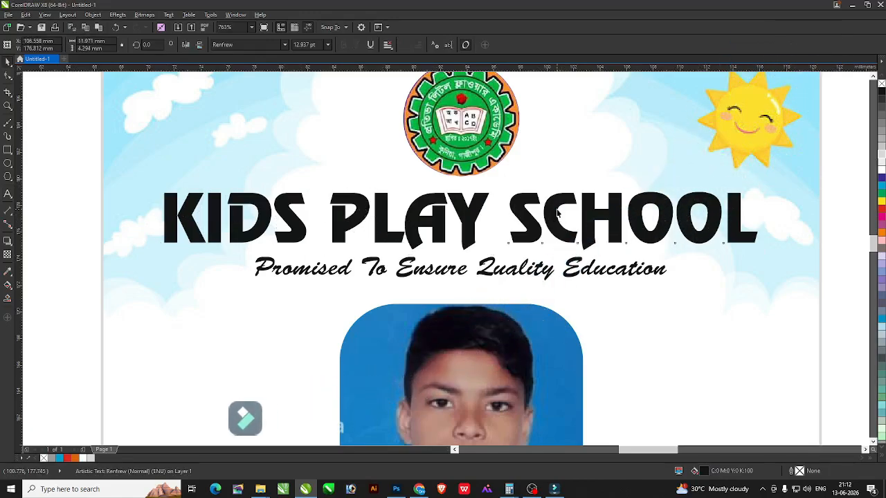
# Colour KIDS PLAY letters from the palette: K red, D blue, P green, L light blue.
pyautogui.click(881, 209)
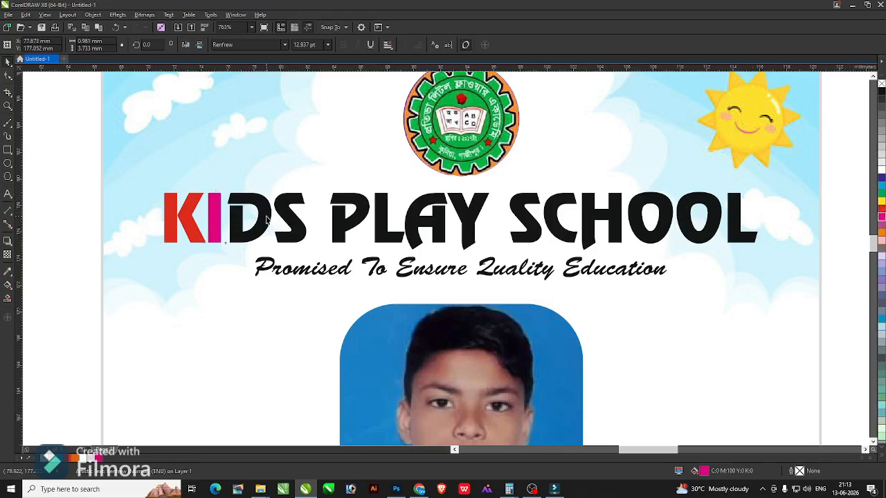
pyautogui.click(881, 318)
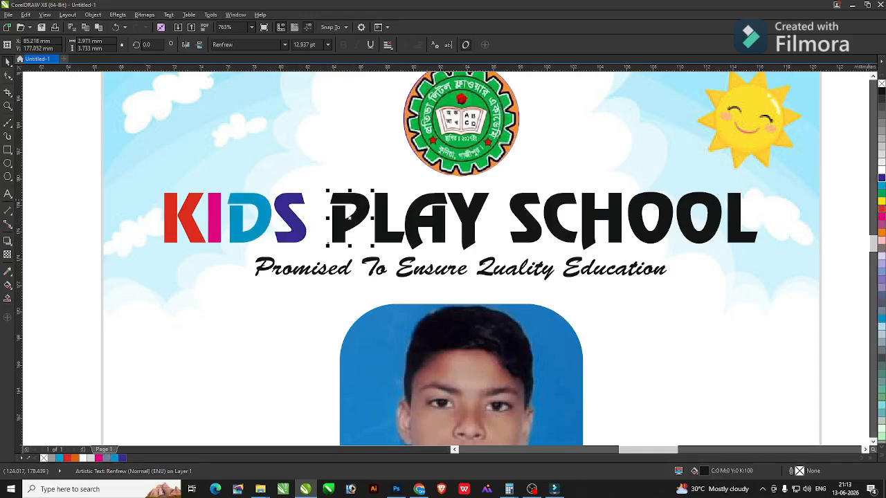
pyautogui.click(881, 185)
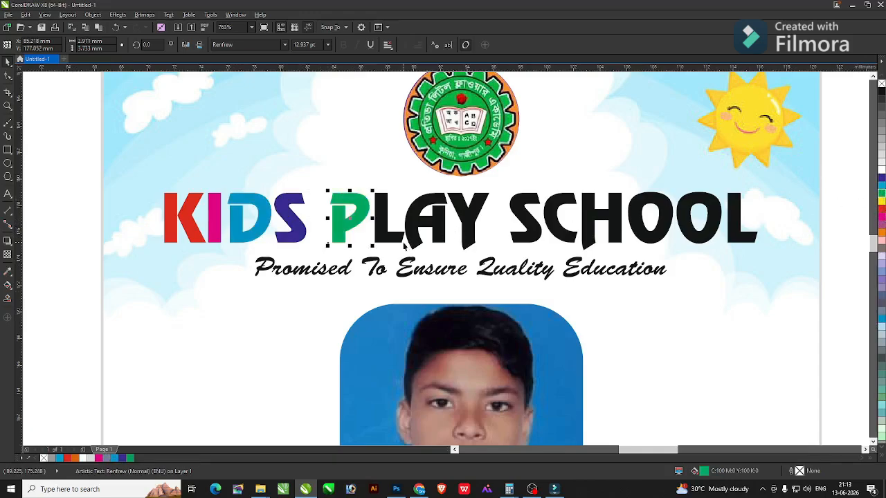
pyautogui.click(881, 318)
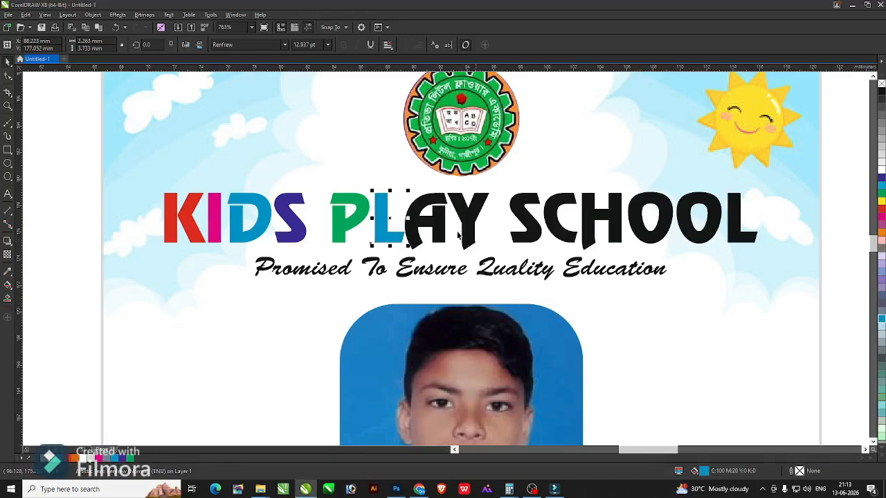
# Eyedropper KIDS PLAY colours onto SCHOOL: C red, H green, O red, O blue, L purple.
pyautogui.click(7, 272)
pyautogui.click(191, 232)
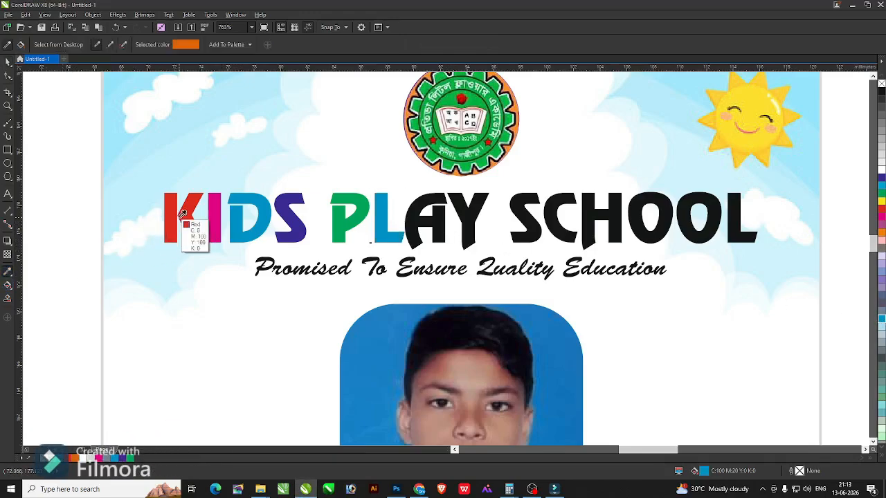
pyautogui.click(437, 220)
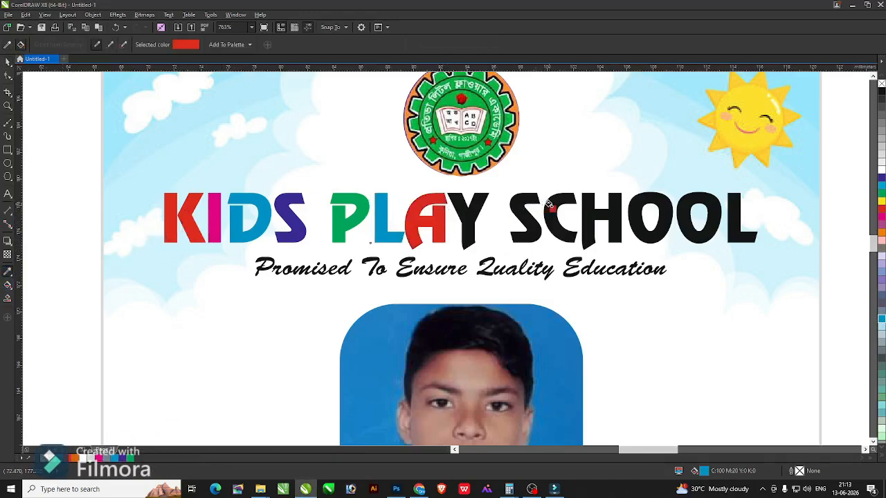
pyautogui.click(643, 206)
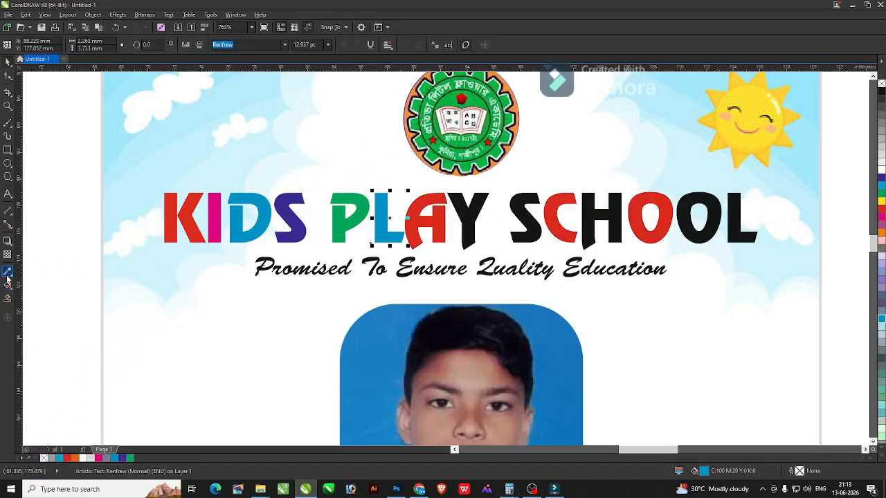
pyautogui.click(352, 220)
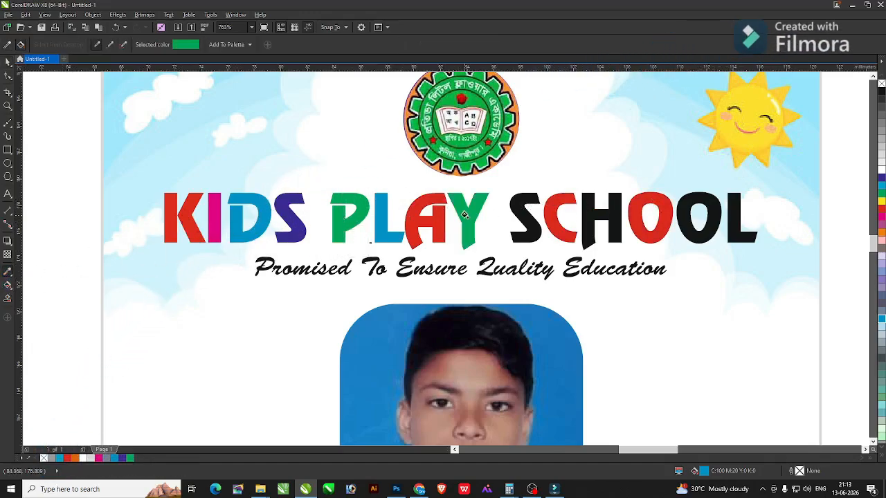
pyautogui.click(611, 214)
pyautogui.click(7, 271)
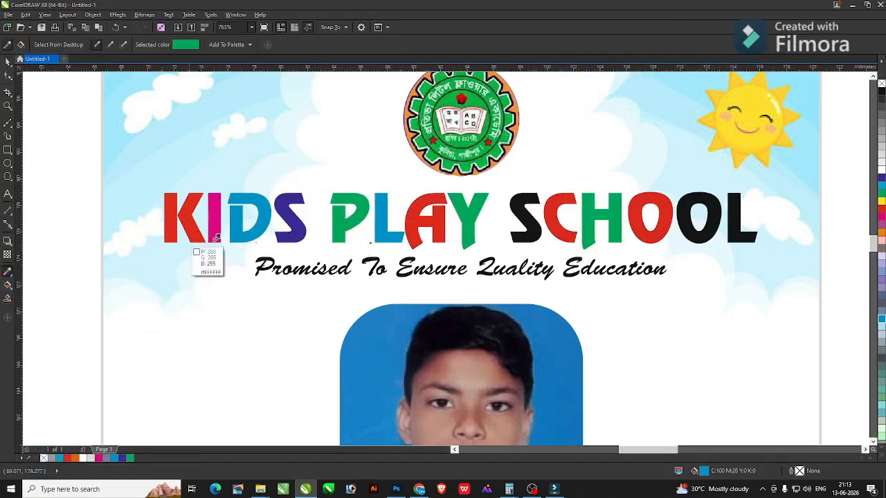
pyautogui.click(386, 220)
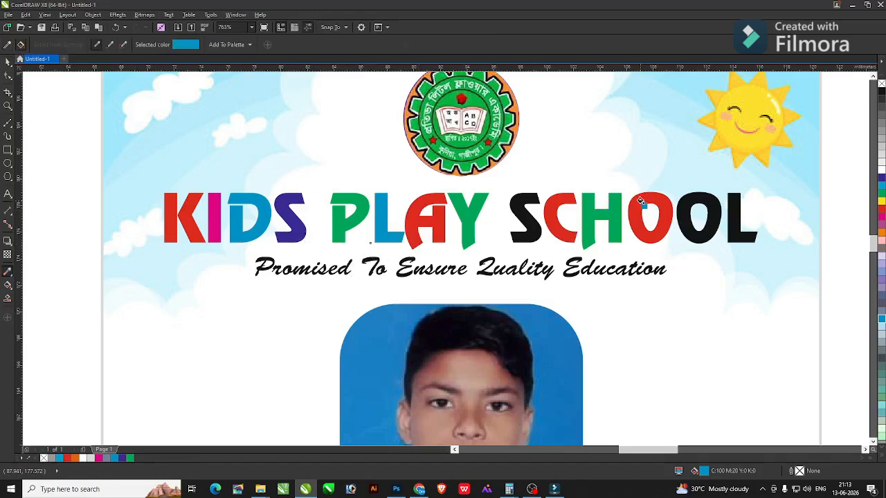
pyautogui.click(683, 200)
pyautogui.click(7, 272)
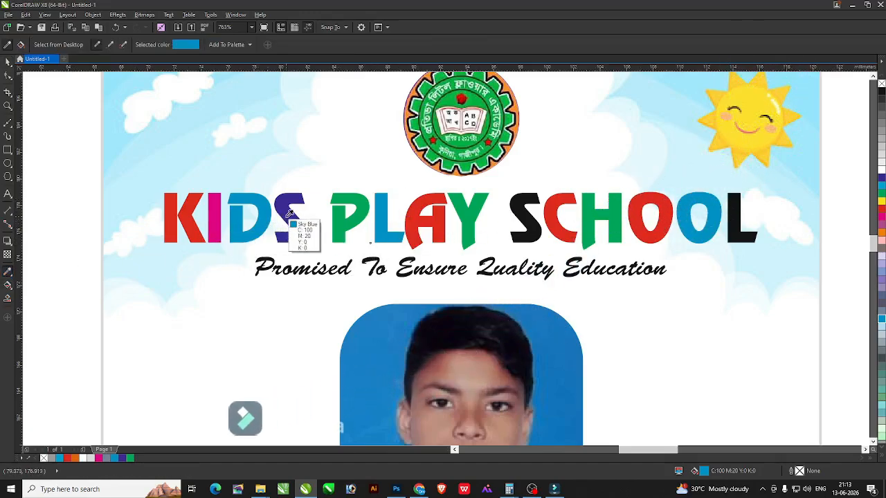
pyautogui.click(294, 229)
# Return to the Pick tool and zoom back in on the title lettering.
pyautogui.press('space')
pyautogui.press('F4')
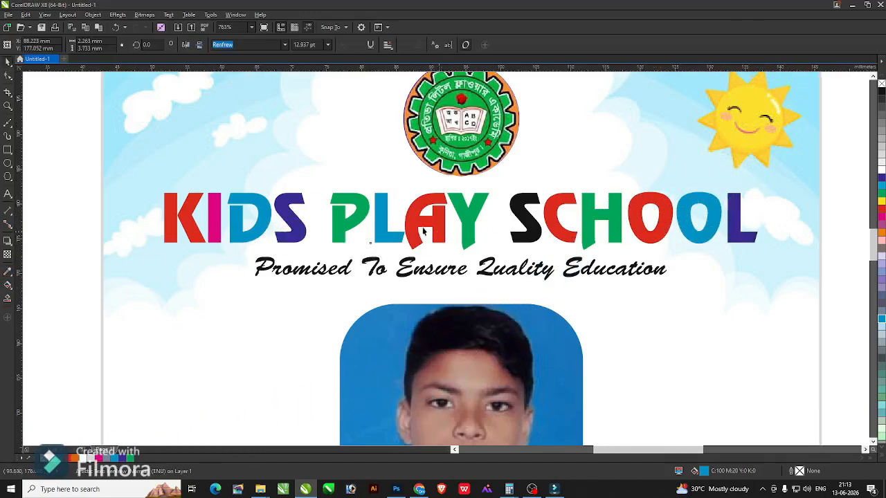
pyautogui.click(296, 119)
pyautogui.press('F2')
pyautogui.moveTo(299, 120); pyautogui.dragTo(621, 202)
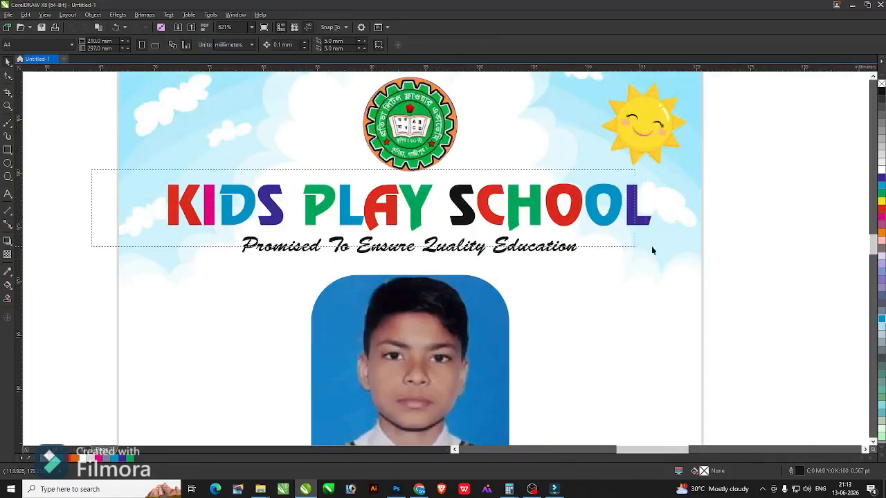
# Outline the title letters with rounded corners, trying 2.5 pt then settling on 1.5 pt.
pyautogui.moveTo(651, 246); pyautogui.dragTo(684, 239)
pyautogui.press('F12')
pyautogui.write('2')
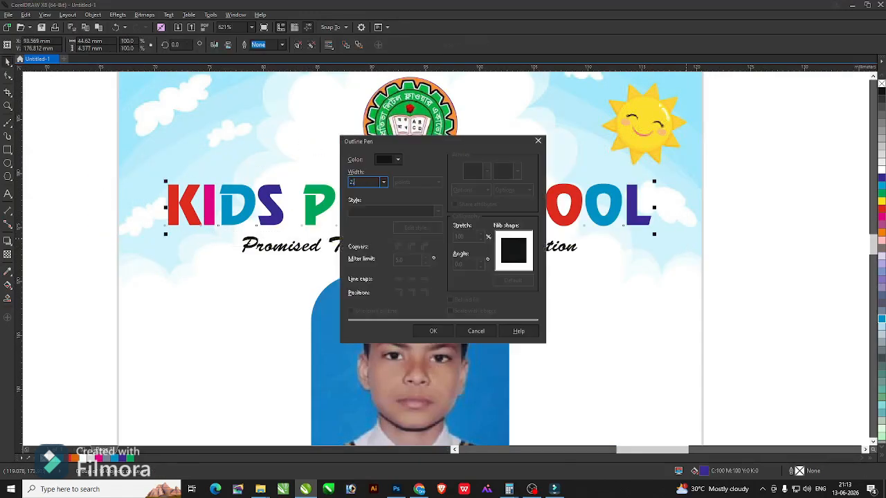
pyautogui.write('.5')
pyautogui.press('Return')
pyautogui.press('F12')
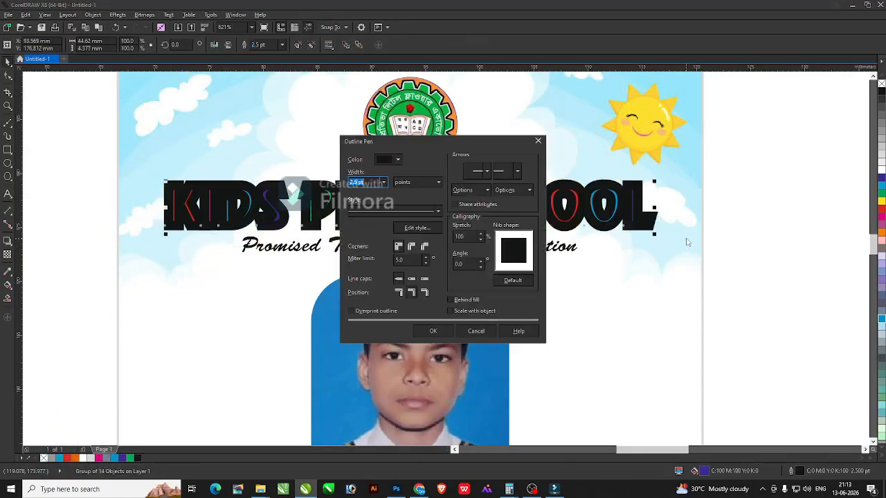
pyautogui.click(411, 247)
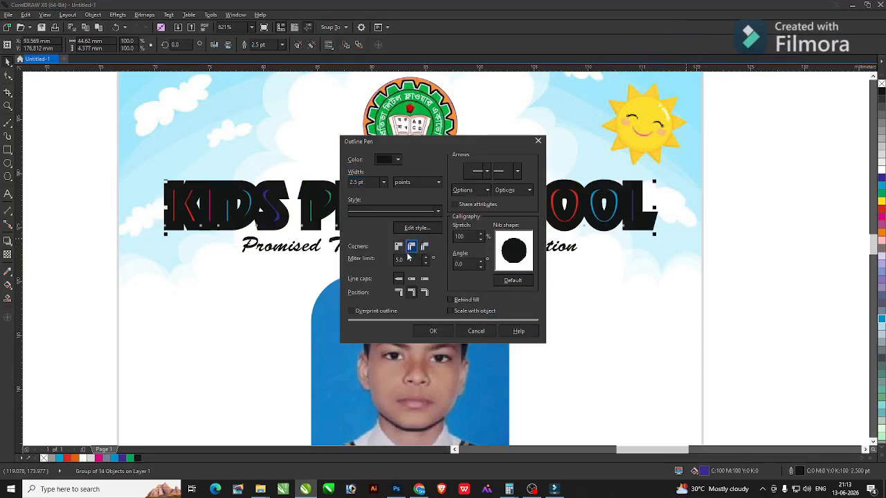
pyautogui.click(448, 333)
pyautogui.press('F12')
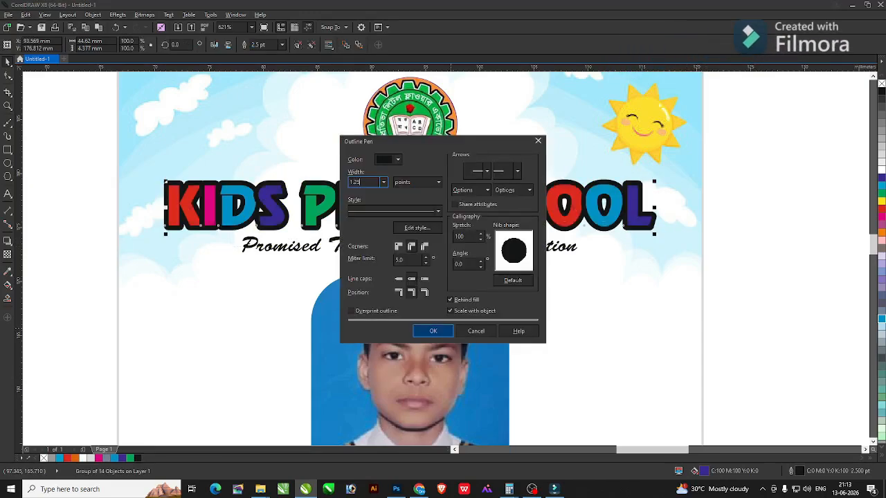
pyautogui.write('1.5')
pyautogui.press('Return')
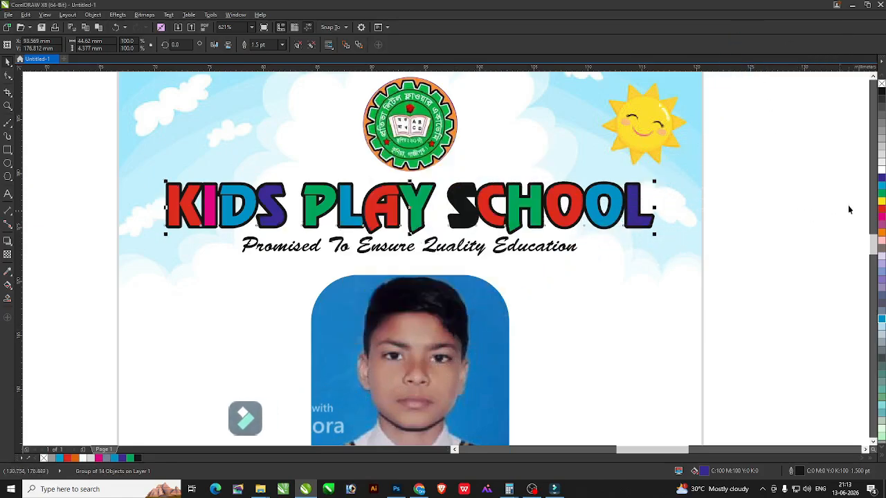
# Make the title's outline white and view the whole ID card.
pyautogui.rightClick(880, 171)
pyautogui.click(749, 213)
pyautogui.press('F4')
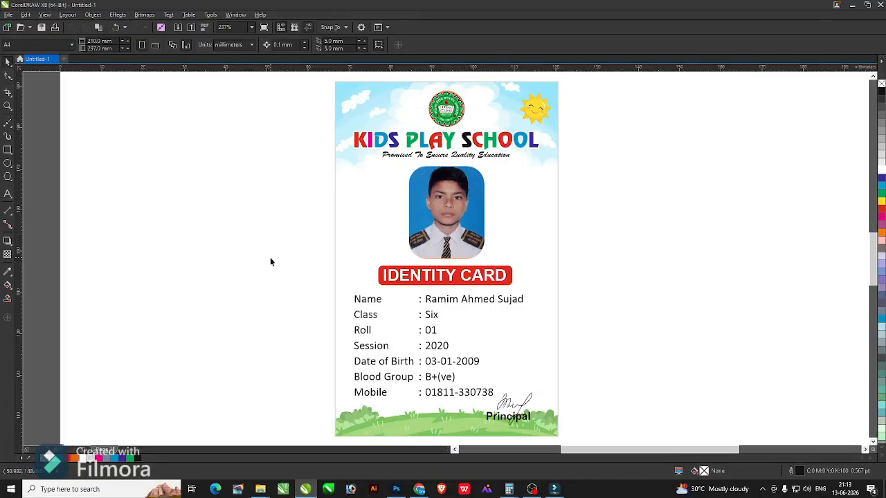
# Nudge the details text up, the IDENTITY CARD banner down, and shift the photo into place.
pyautogui.moveTo(240, 256); pyautogui.dragTo(620, 402)
pyautogui.press('Up')
pyautogui.press('Up')
pyautogui.press('Up')
pyautogui.moveTo(627, 294); pyautogui.dragTo(331, 240)
pyautogui.press('Down')
pyautogui.press('Down')
pyautogui.press('Down')
pyautogui.click(429, 212)
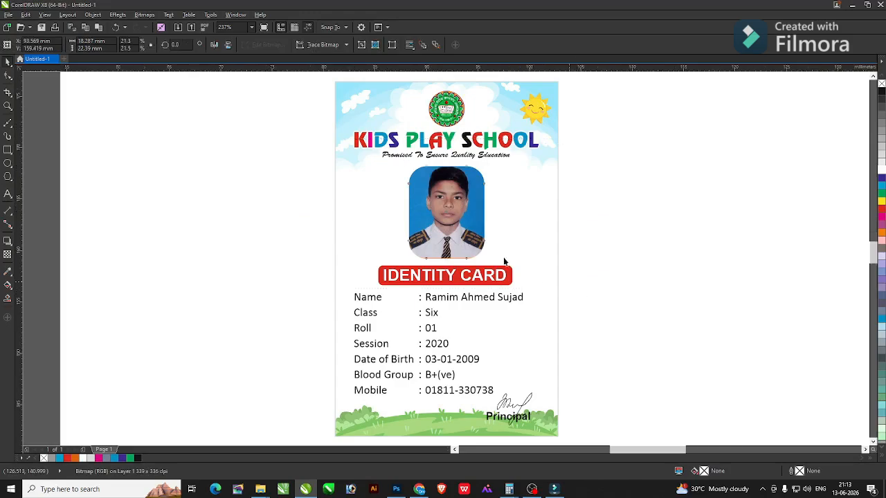
pyautogui.scroll(2, 435, 183)
pyautogui.moveTo(435, 183); pyautogui.dragTo(435, 185)
pyautogui.scroll(-2, 435, 183)
# Preview the finished card full screen, then switch back to Chrome.
pyautogui.press('F9')
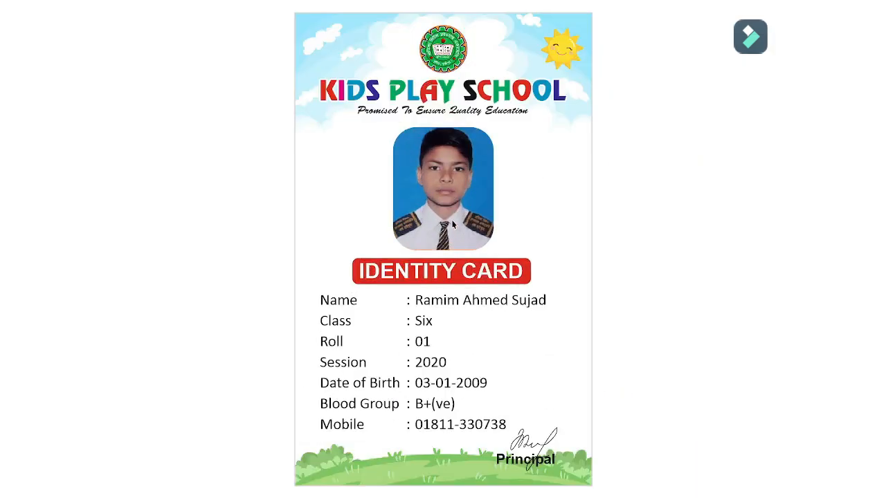
pyautogui.click(604, 298)
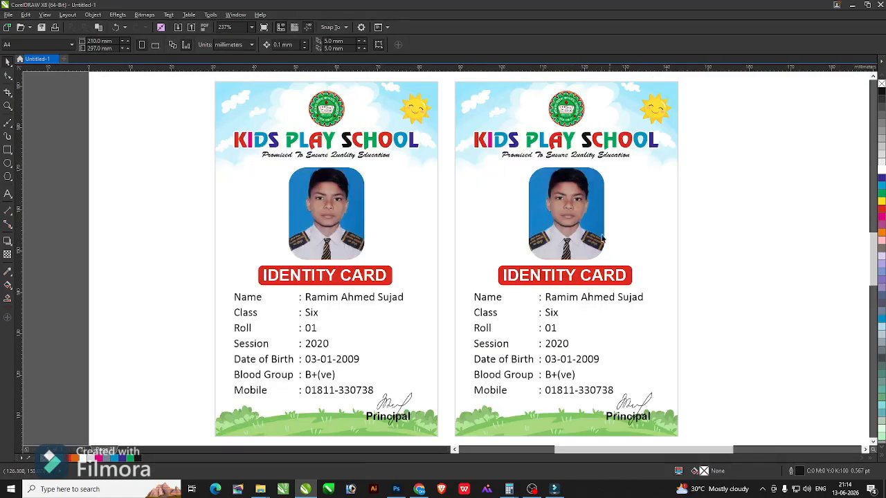
pyautogui.hotkey('alt', 'Tab')
# Search Google Images for 'vector background'.
pyautogui.click(438, 219)
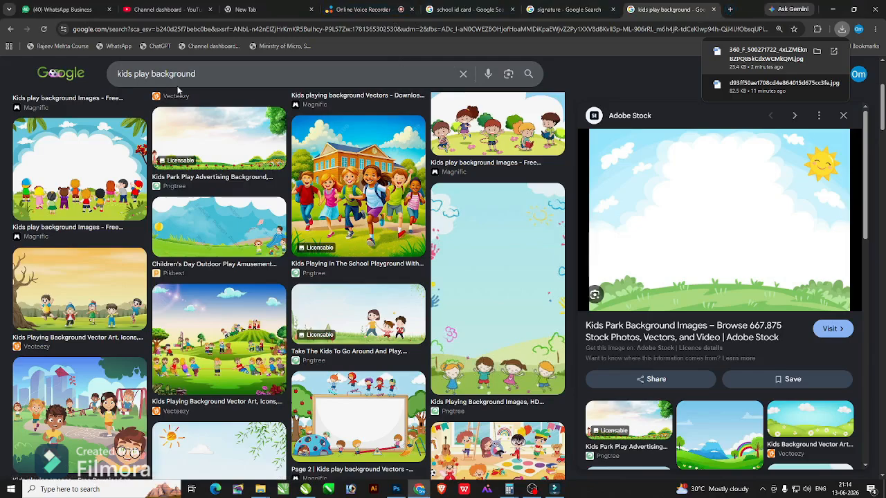
pyautogui.click(194, 73)
pyautogui.hotkey('ctrl', 'a')
pyautogui.write('vecrto')
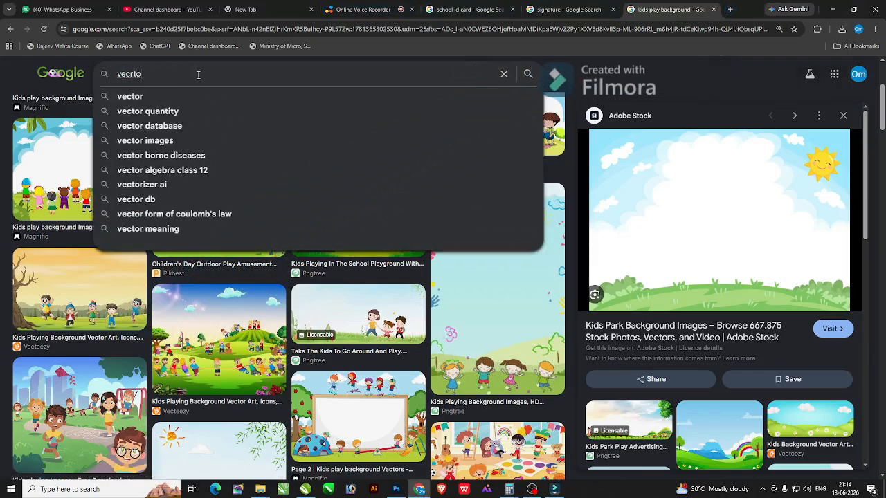
pyautogui.press('BackSpace')
pyautogui.press('BackSpace')
pyautogui.press('BackSpace')
pyautogui.write('tor background')
pyautogui.press('Return')
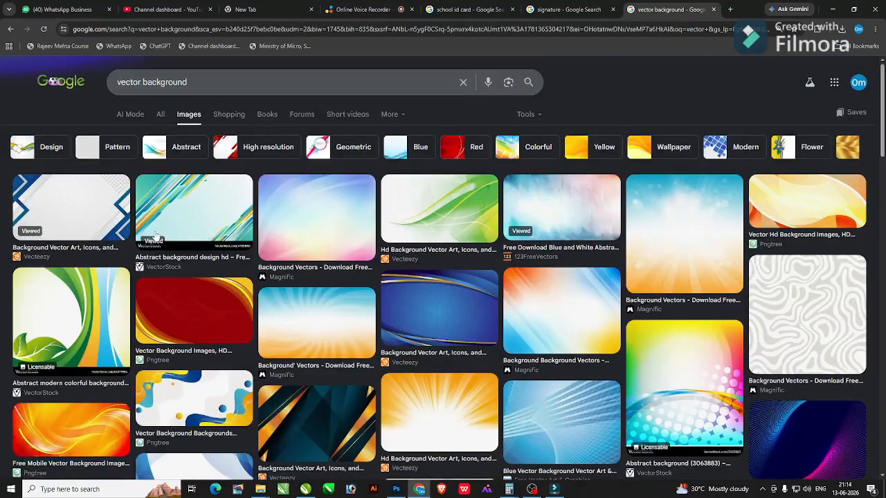
# Skip the VectorStock and Pngtree results and download the green Vecteezy wave background.
pyautogui.click(155, 237)
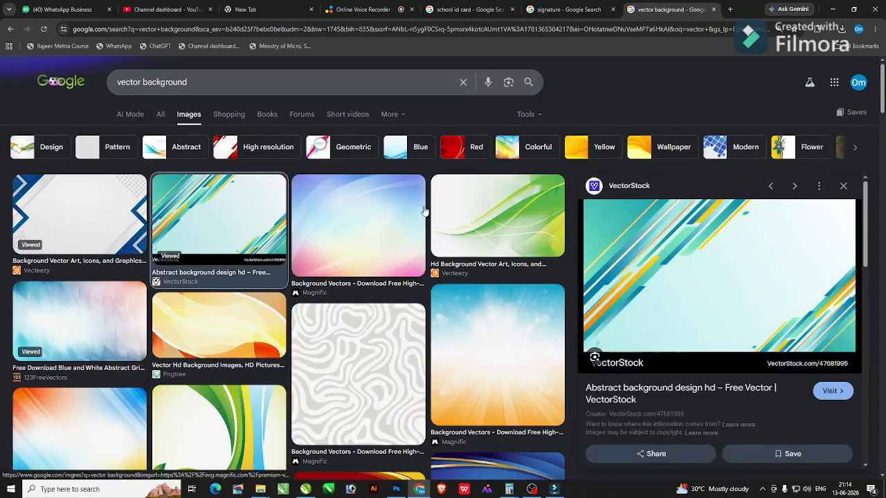
pyautogui.rightClick(699, 264)
pyautogui.click(730, 175)
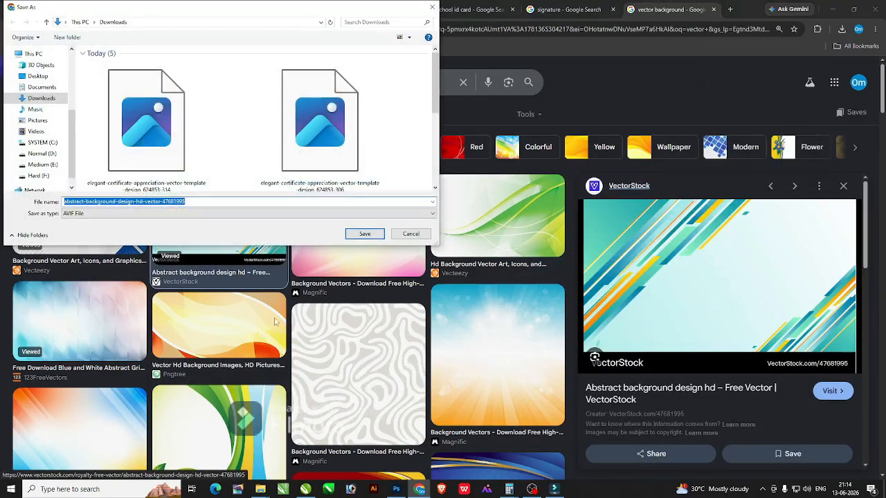
pyautogui.click(419, 235)
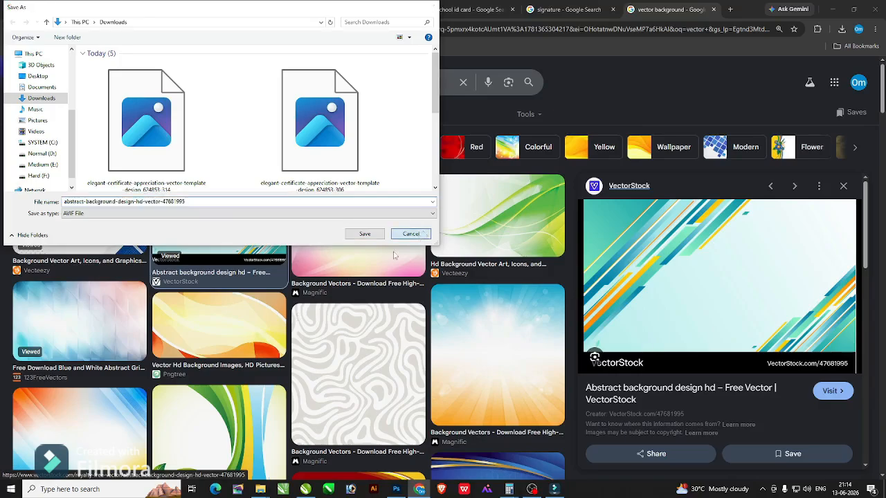
pyautogui.click(226, 338)
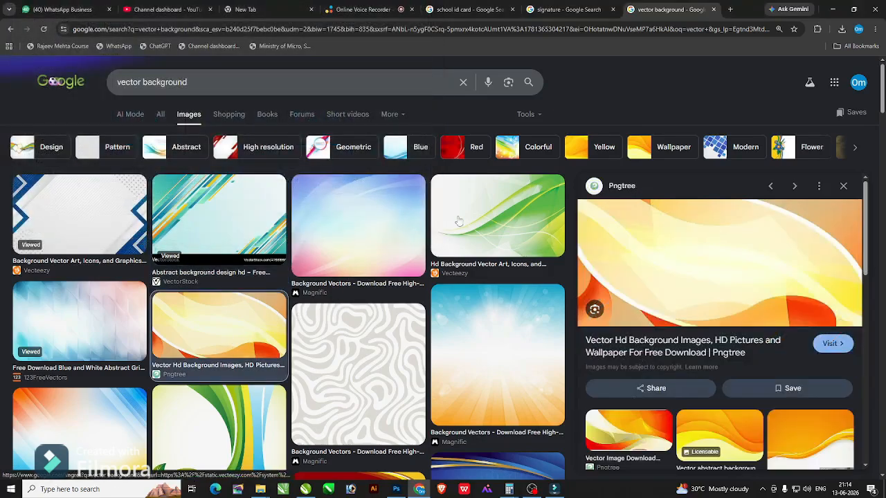
pyautogui.click(458, 221)
pyautogui.rightClick(658, 257)
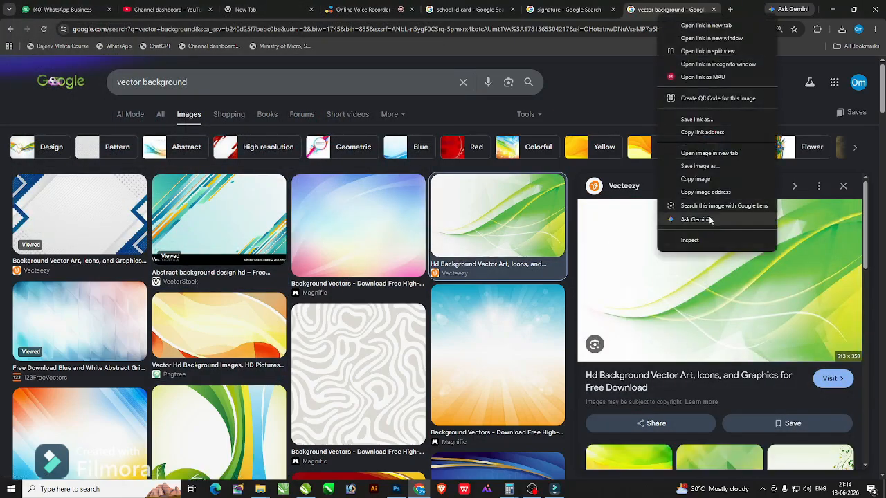
pyautogui.click(707, 168)
pyautogui.press('Return')
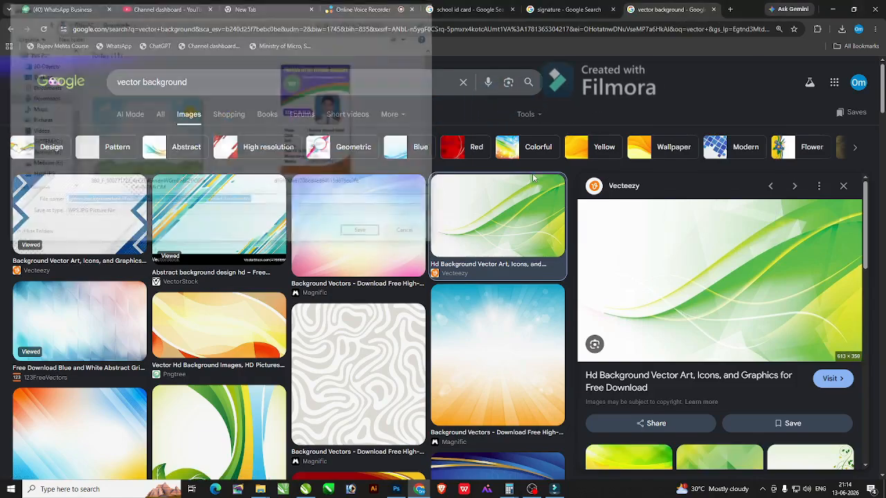
pyautogui.moveTo(761, 59); pyautogui.dragTo(415, 486)
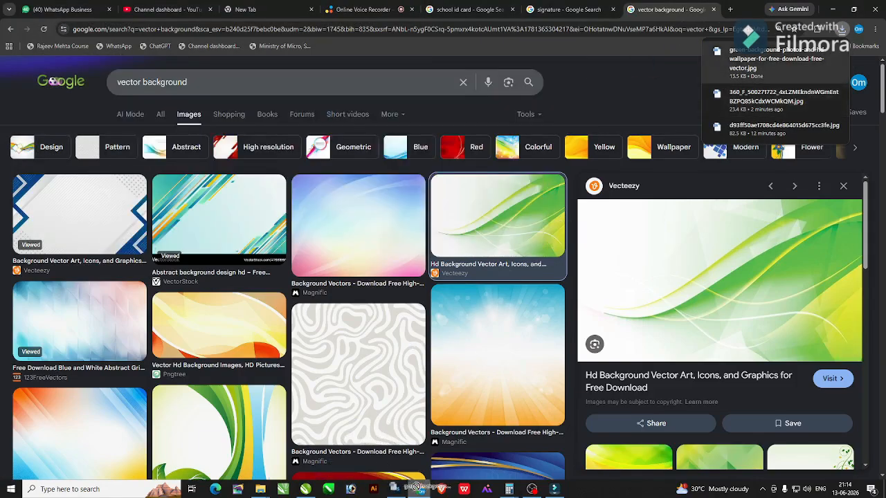
# Drop the green-wave image over the right card, enlarge it, and PowerClip it inside.
pyautogui.moveTo(309, 489); pyautogui.dragTo(301, 492)
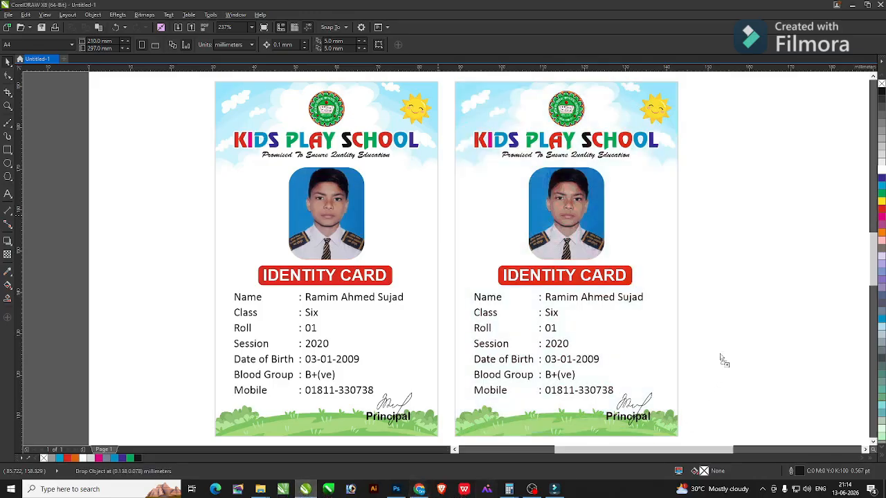
pyautogui.moveTo(720, 354); pyautogui.dragTo(671, 253)
pyautogui.scroll(-2, 746, 338)
pyautogui.moveTo(595, 270); pyautogui.dragTo(545, 295)
pyautogui.rightClick(672, 215)
pyautogui.click(699, 221)
pyautogui.click(693, 336)
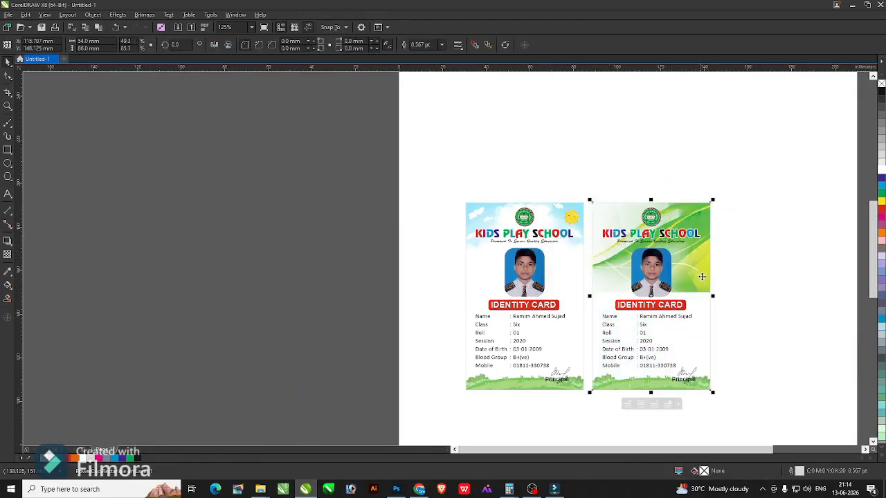
# Fade the clipped green-wave image toward the card's bottom with linear transparency.
pyautogui.doubleClick(701, 272)
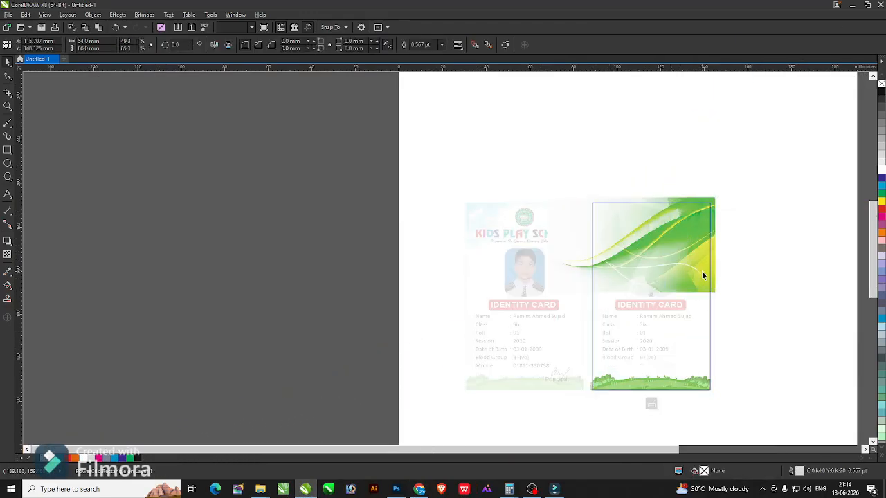
pyautogui.keyDown('ctrl'); pyautogui.click(760, 296); pyautogui.keyUp('ctrl')
pyautogui.press('F4')
pyautogui.doubleClick(637, 217)
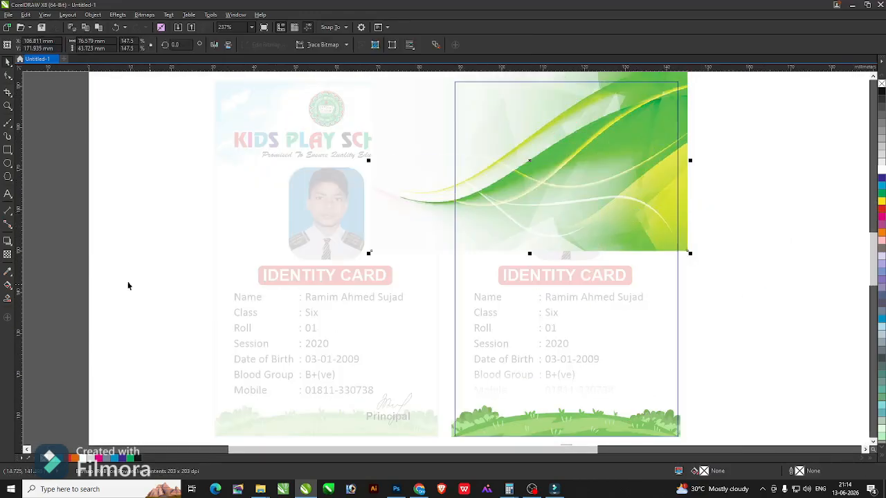
pyautogui.click(8, 254)
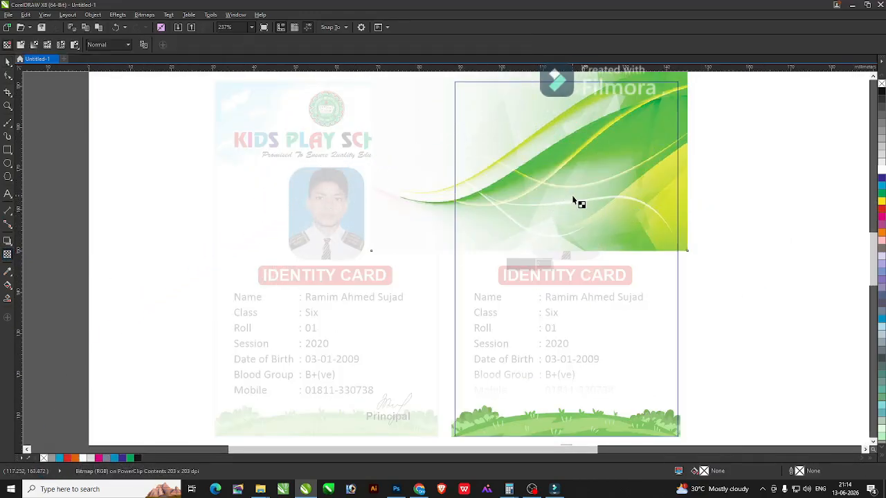
pyautogui.moveTo(572, 196); pyautogui.dragTo(574, 248)
pyautogui.keyDown('ctrl'); pyautogui.click(738, 222); pyautogui.keyUp('ctrl')
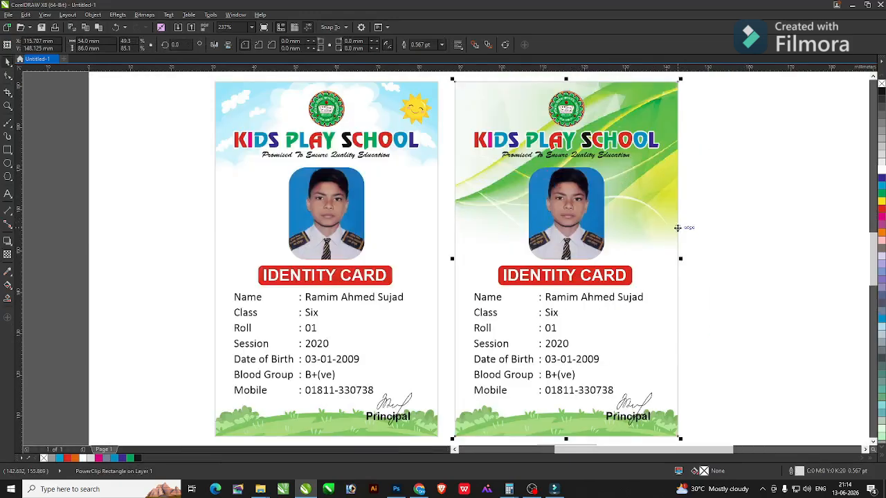
# Move both ID cards up the page together and zoom in on them.
pyautogui.scroll(-2, 689, 252)
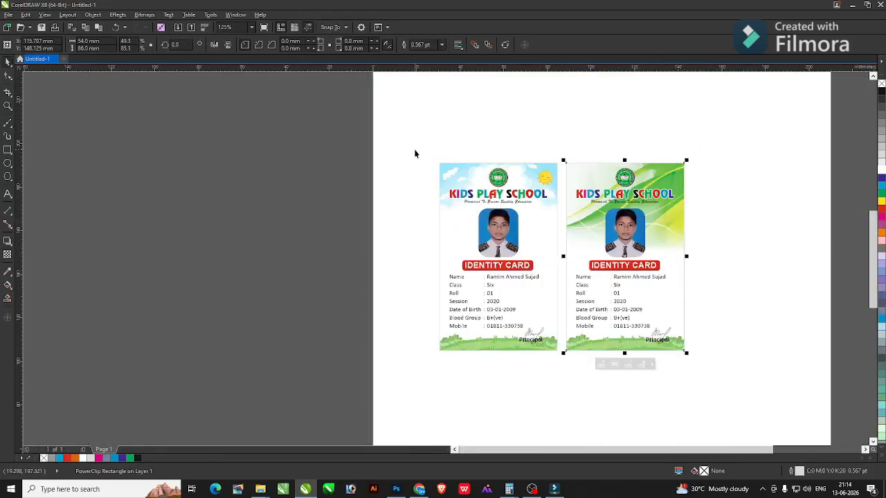
pyautogui.moveTo(415, 150); pyautogui.dragTo(702, 302)
pyautogui.click(711, 318)
pyautogui.hotkey('ctrl', 'a')
pyautogui.moveTo(560, 285); pyautogui.dragTo(560, 209)
pyautogui.click(754, 253)
pyautogui.scroll(-1, 739, 247)
pyautogui.press('F2')
pyautogui.moveTo(505, 173); pyautogui.dragTo(758, 287)
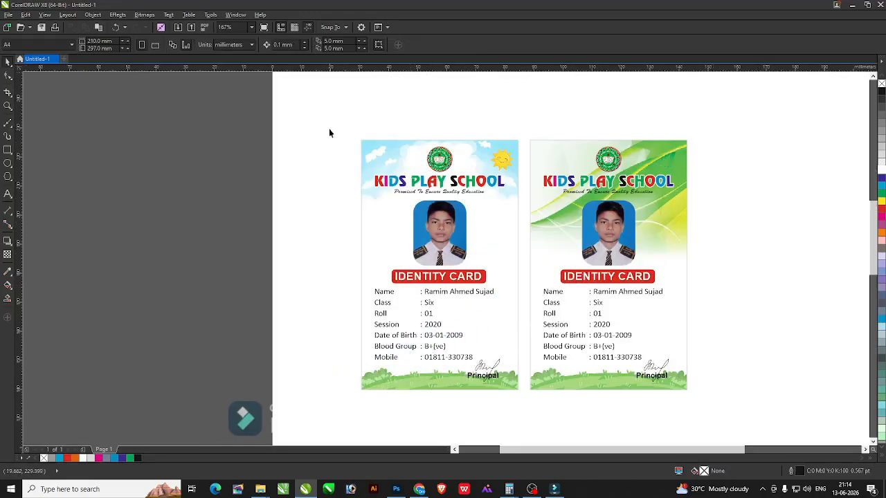
# Duplicate the sky ID card with Ctrl+D.
pyautogui.moveTo(329, 133); pyautogui.dragTo(523, 390)
pyautogui.scroll(-3, 524, 389)
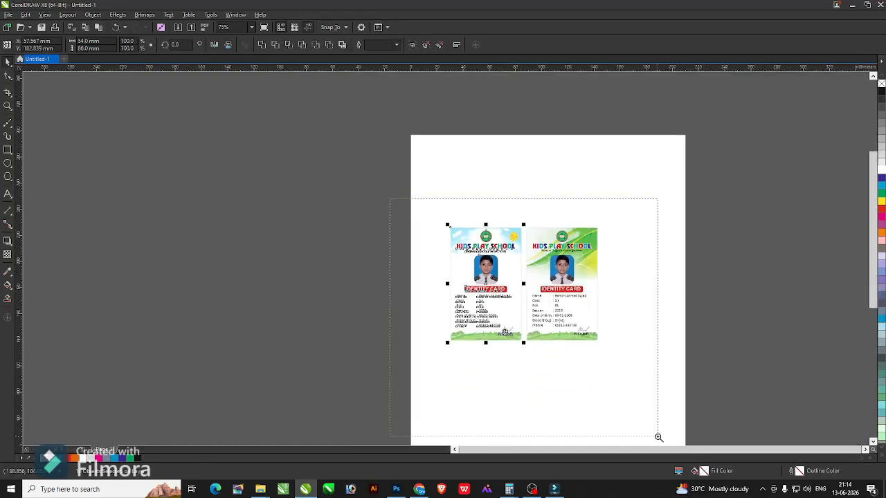
pyautogui.scroll(2, 658, 435)
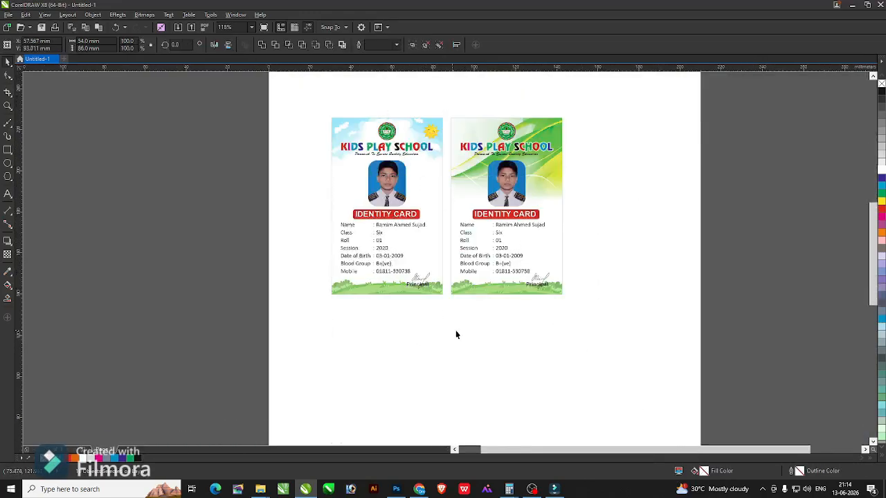
pyautogui.hotkey('ctrl', 'd')
# In the browser's Google Images results, open the blue wavy background preview, then cancel a save attempt.
pyautogui.hotkey('alt', 'Tab')
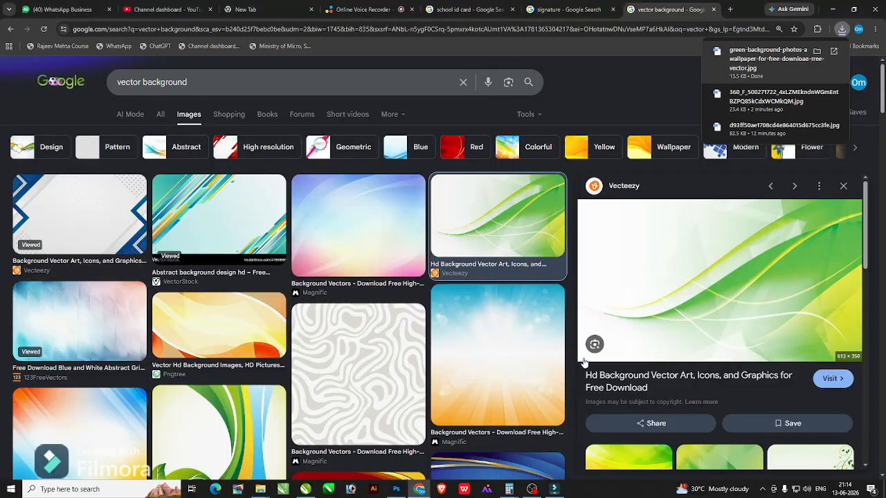
pyautogui.scroll(-10, 583, 362)
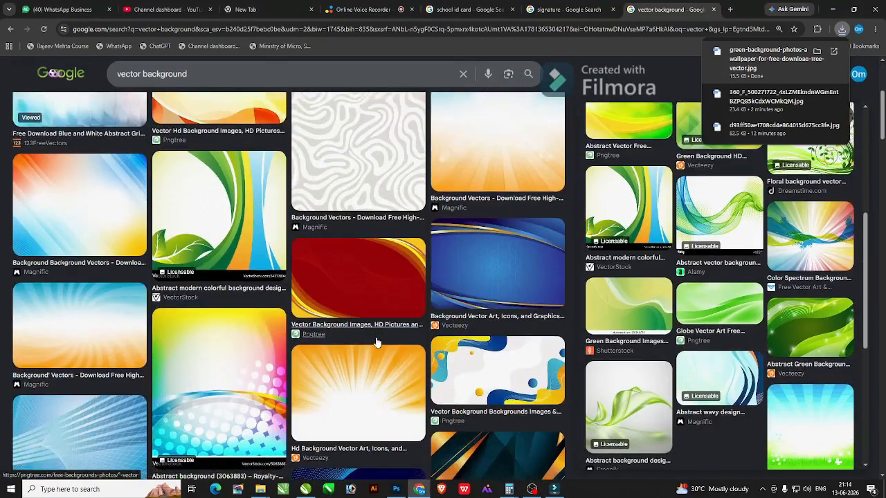
pyautogui.scroll(-3, 434, 367)
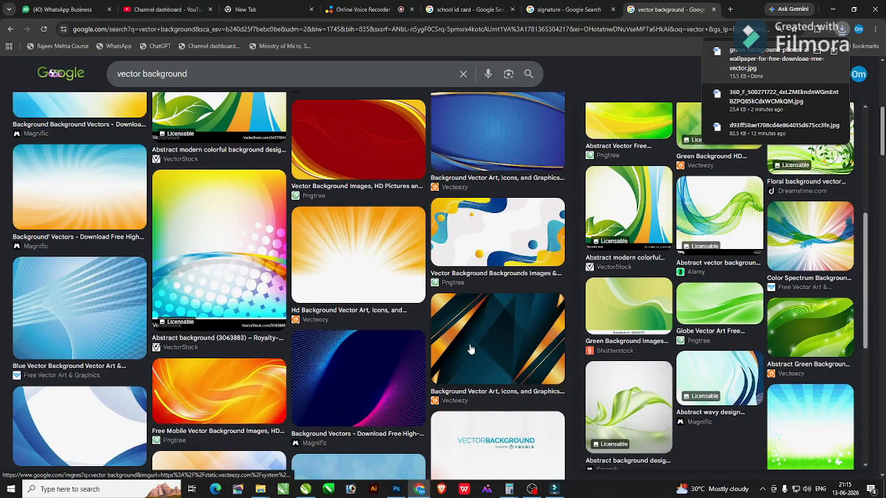
pyautogui.click(748, 365)
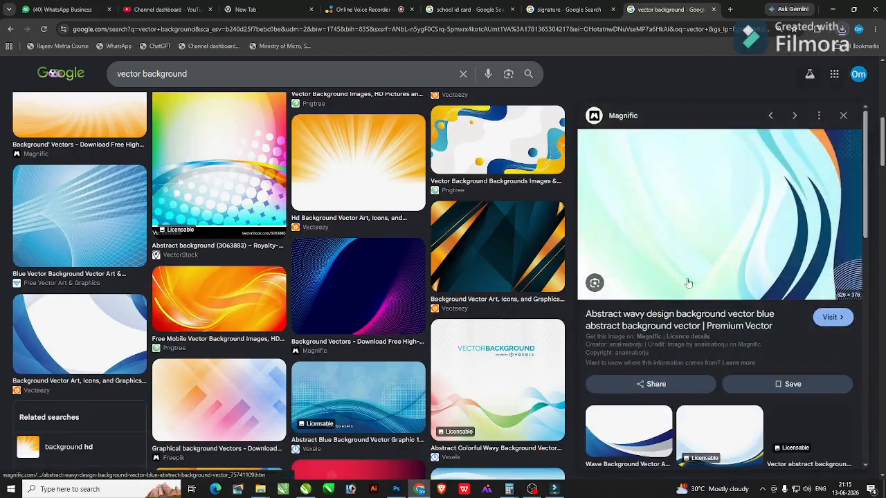
pyautogui.rightClick(761, 214)
pyautogui.click(796, 364)
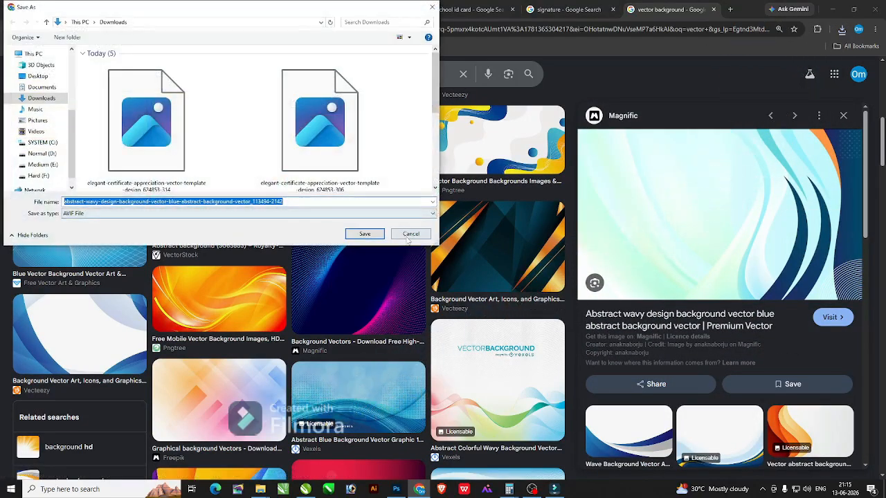
pyautogui.press('Escape')
# Open the image's Magnific source page and close the Google sign-in prompt.
pyautogui.click(588, 208)
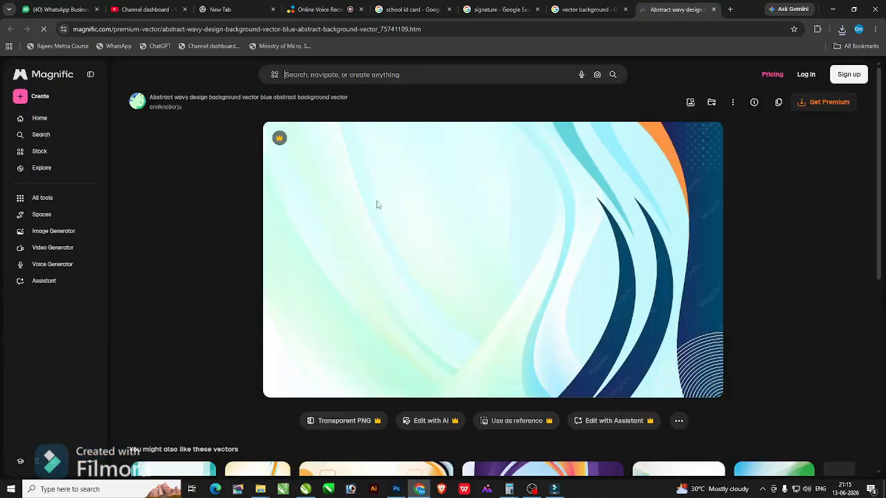
pyautogui.rightClick(405, 199)
pyautogui.click(354, 209)
pyautogui.rightClick(355, 206)
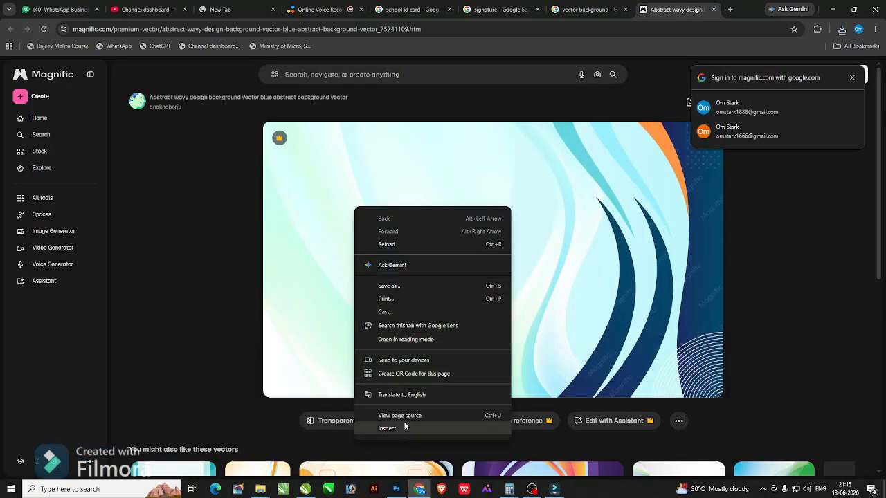
pyautogui.click(389, 286)
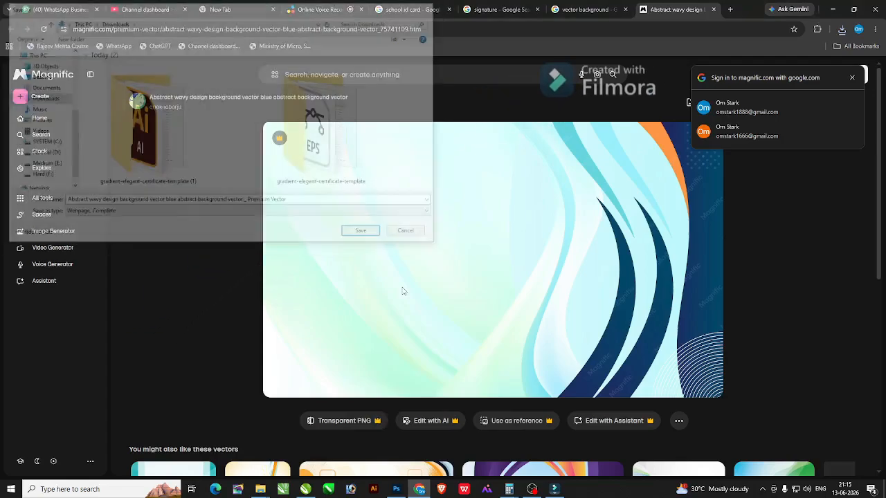
pyautogui.click(850, 78)
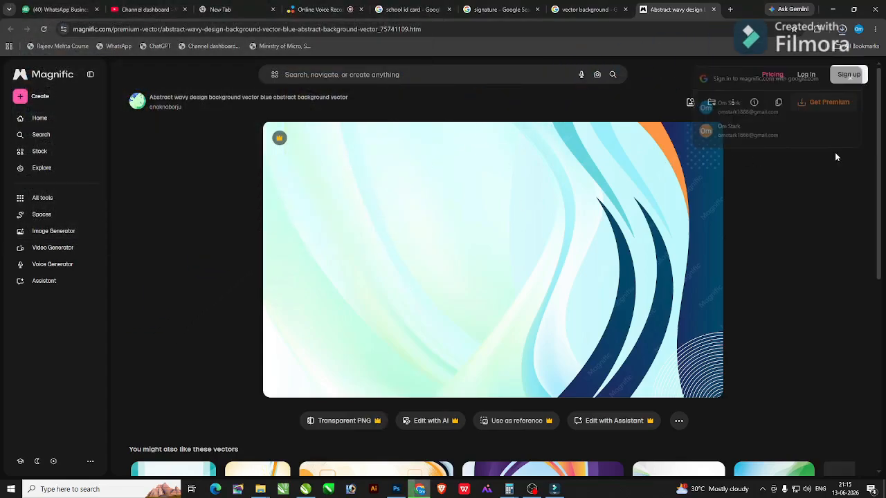
# Paste the screen capture into CorelDRAW and crop it to the wavy artwork with a rectangle intersect.
pyautogui.hotkey('alt', 'Tab')
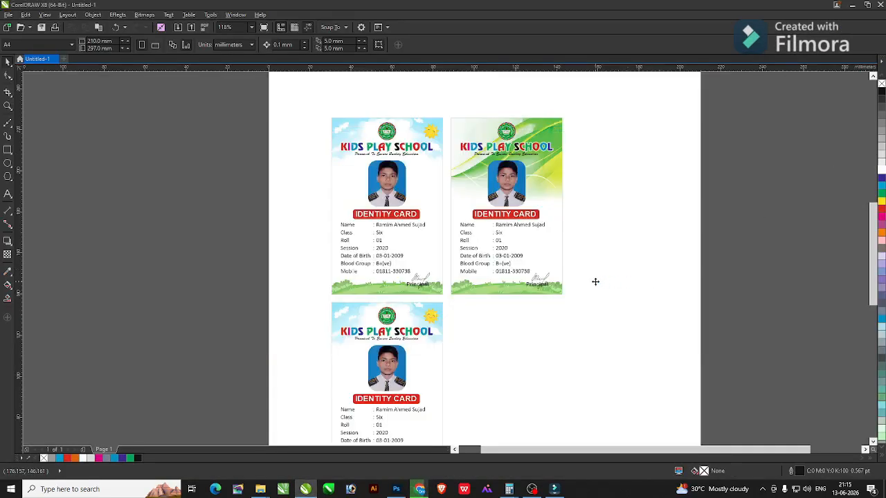
pyautogui.hotkey('ctrl', 'v')
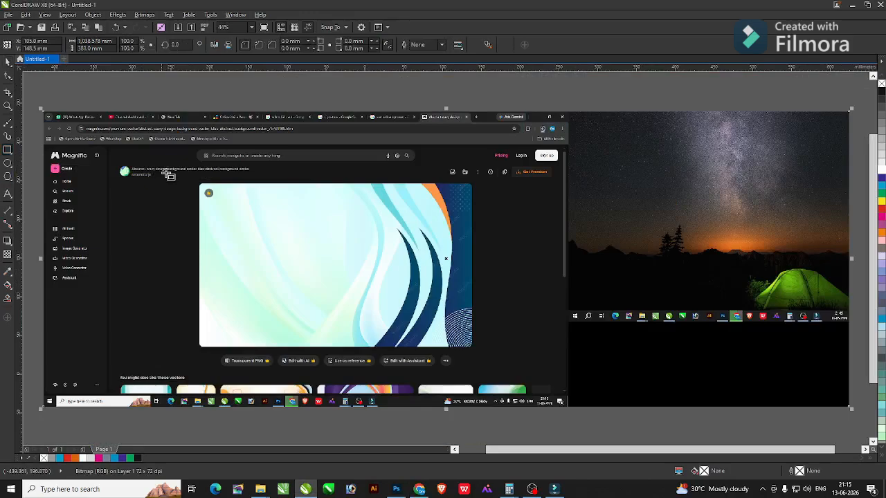
pyautogui.moveTo(229, 188); pyautogui.dragTo(470, 343)
pyautogui.keyDown('shift'); pyautogui.click(502, 280); pyautogui.keyUp('shift')
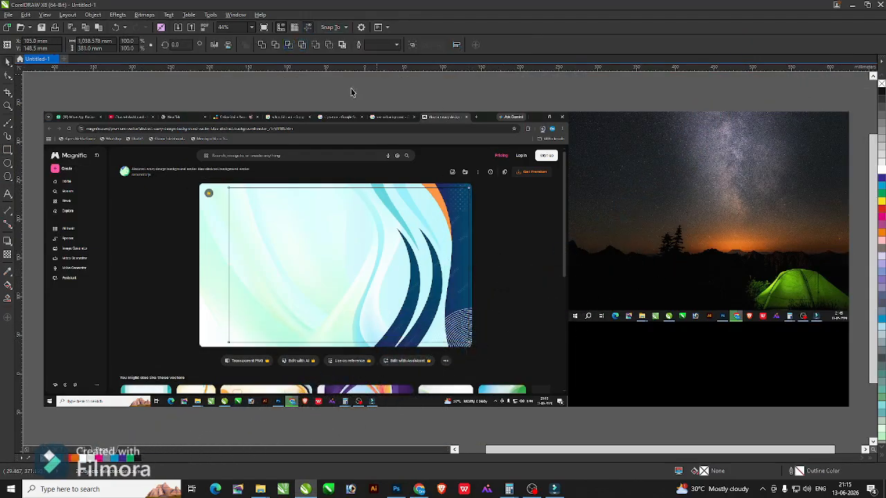
pyautogui.click(397, 159)
pyautogui.press('Delete')
pyautogui.click(313, 209)
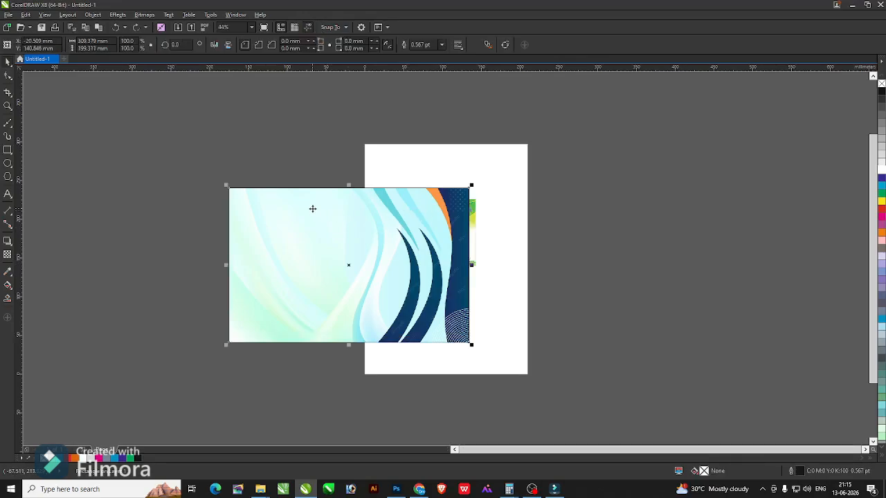
pyautogui.press('Delete')
# Shrink the wavy artwork to about a third, move it beside the cards, and convert it to a CMYK bitmap.
pyautogui.click(315, 205)
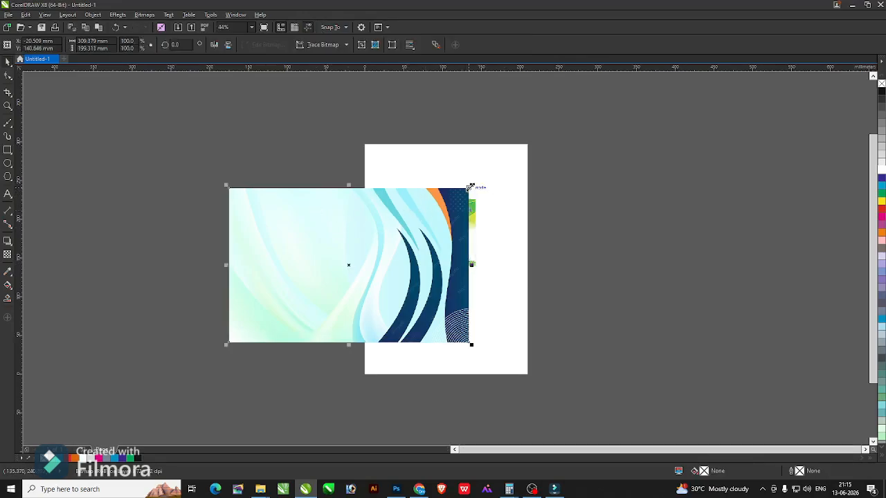
pyautogui.moveTo(469, 187); pyautogui.dragTo(315, 287)
pyautogui.moveTo(299, 315); pyautogui.dragTo(510, 298)
pyautogui.scroll(3, 463, 331)
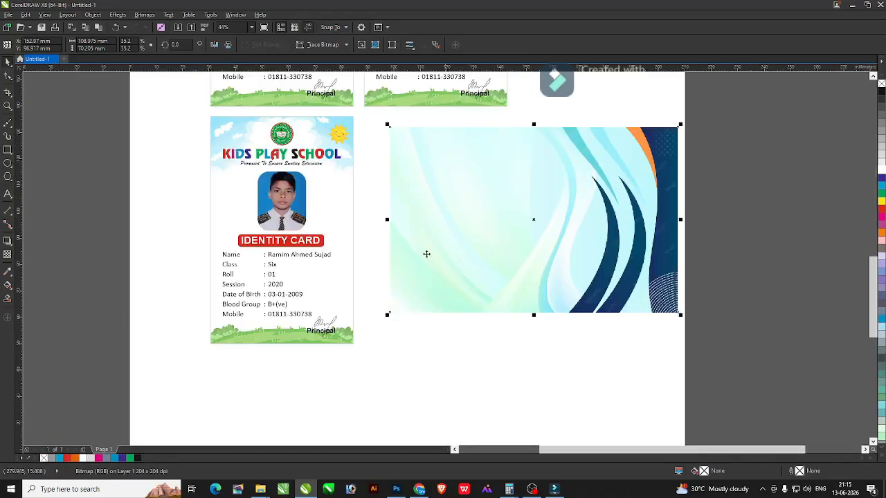
pyautogui.click(138, 18)
pyautogui.click(159, 24)
pyautogui.press('Return')
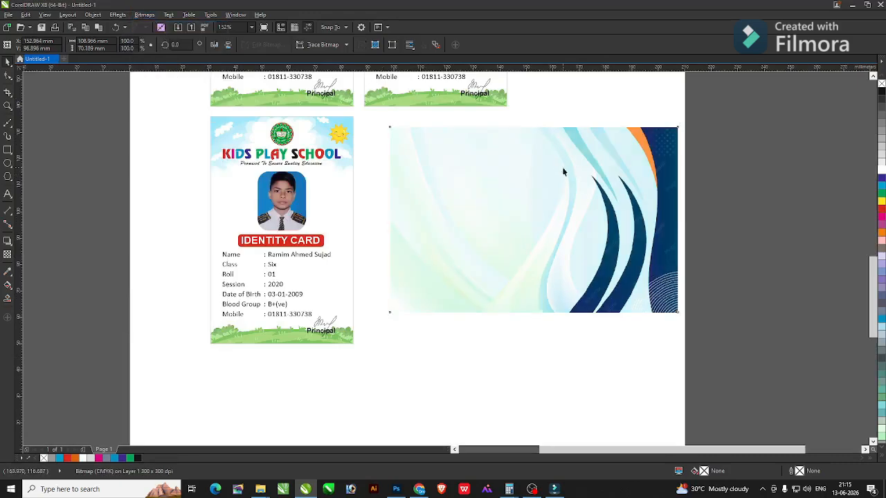
# Rotate the artwork 90° upright, scale it to card height, and PowerClip it inside the third card.
pyautogui.moveTo(684, 123); pyautogui.dragTo(626, 367)
pyautogui.moveTo(574, 233); pyautogui.dragTo(239, 262)
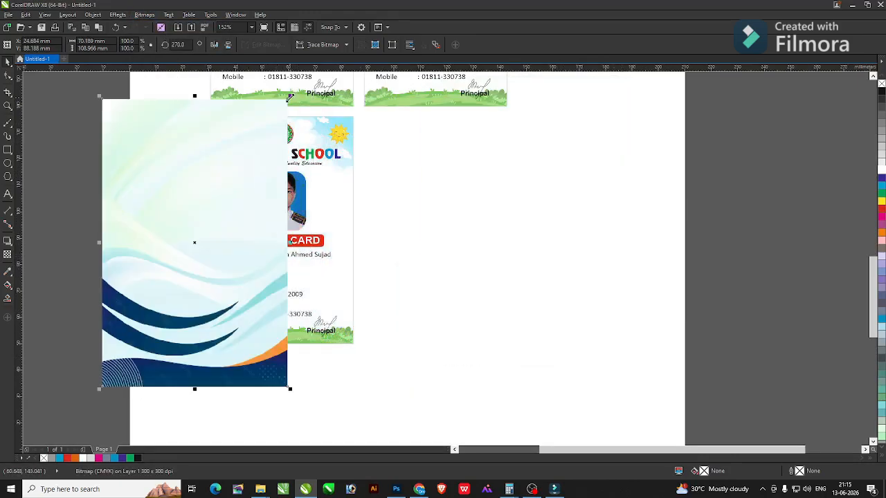
pyautogui.moveTo(260, 130); pyautogui.dragTo(267, 123)
pyautogui.moveTo(222, 165); pyautogui.dragTo(243, 150)
pyautogui.rightClick(243, 150)
pyautogui.click(270, 156)
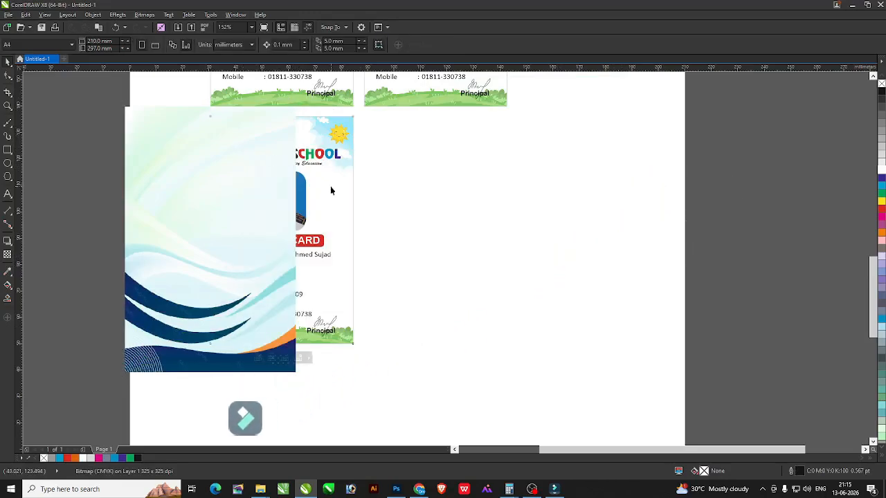
# Inside the card's PowerClip, align the waves, send them to back, and delete the grass strip.
pyautogui.click(330, 190)
pyautogui.keyDown('ctrl'); pyautogui.click(287, 208); pyautogui.keyUp('ctrl')
pyautogui.click(255, 233)
pyautogui.moveTo(256, 233); pyautogui.dragTo(325, 218)
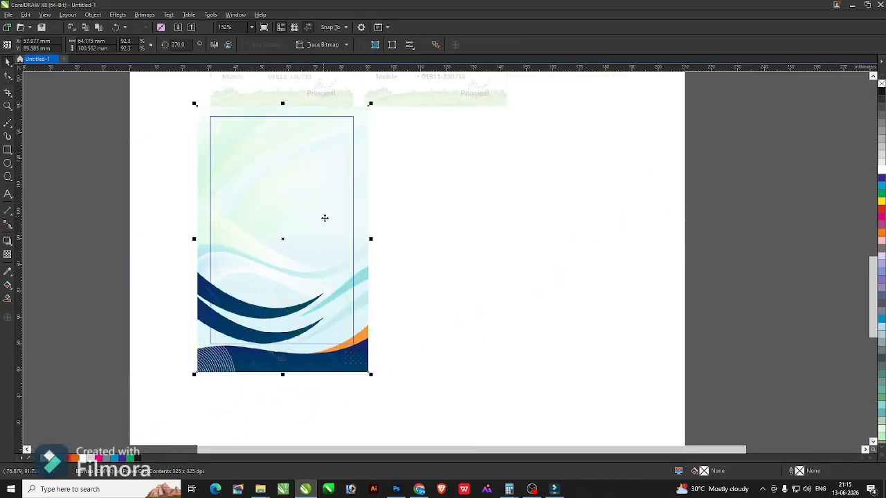
pyautogui.hotkey('shift', 'pagedown')
pyautogui.click(438, 236)
pyautogui.click(320, 321)
pyautogui.press('Delete')
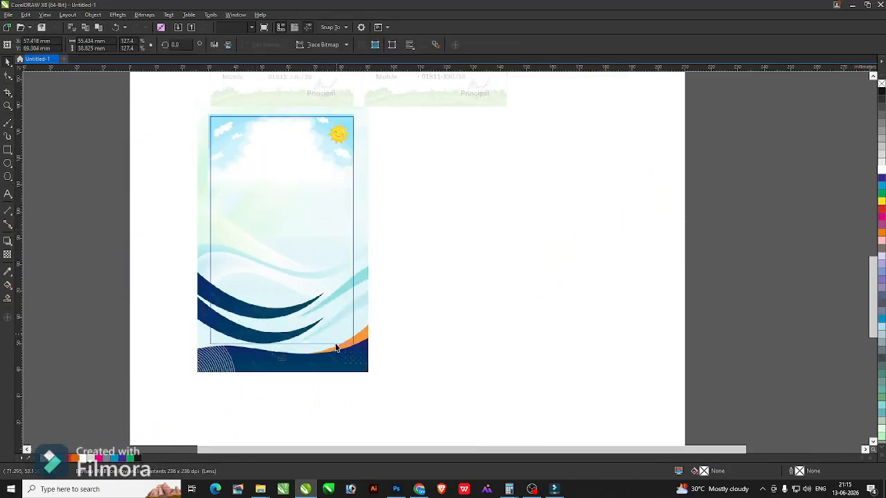
pyautogui.moveTo(331, 364); pyautogui.dragTo(340, 348)
pyautogui.keyDown('ctrl'); pyautogui.click(438, 300); pyautogui.keyUp('ctrl')
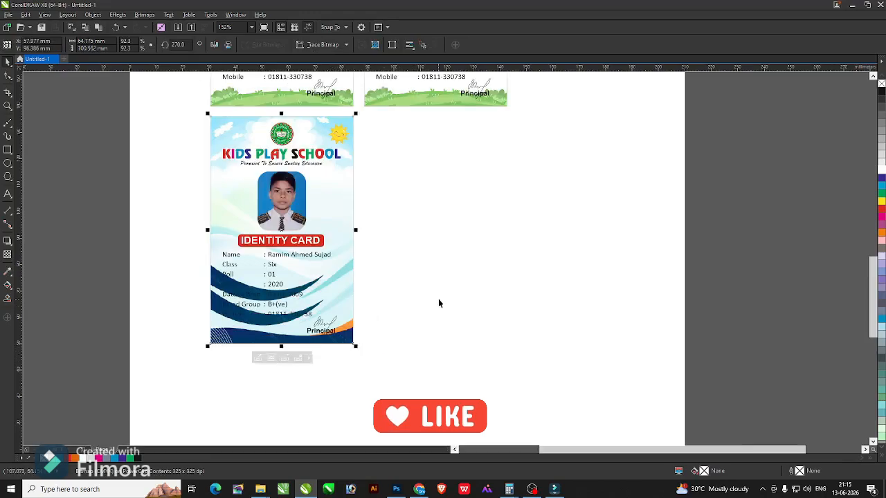
pyautogui.click(438, 300)
# Move the blue-wave card under the green card and zoom in on its lower half.
pyautogui.click(294, 208)
pyautogui.click(294, 208)
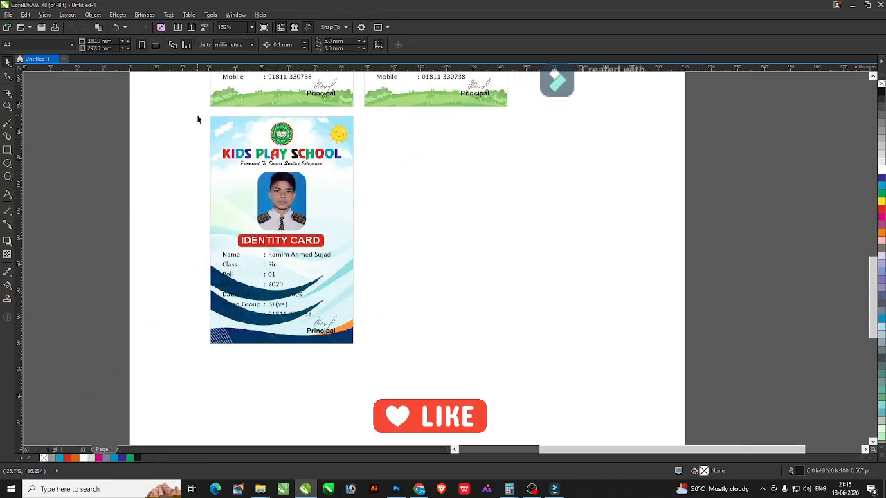
pyautogui.moveTo(196, 115); pyautogui.dragTo(411, 368)
pyautogui.moveTo(260, 273); pyautogui.dragTo(412, 273)
pyautogui.click(537, 263)
pyautogui.press('F2')
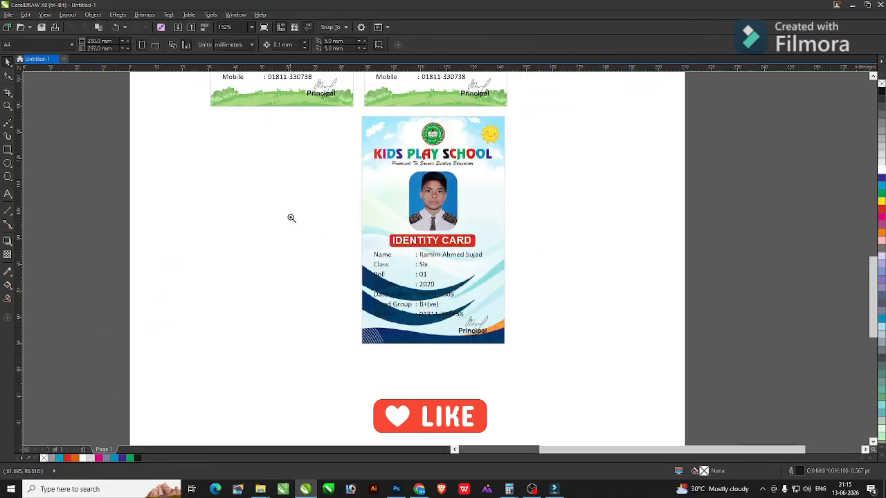
pyautogui.moveTo(290, 217); pyautogui.dragTo(632, 373)
# Lower the wavy background slightly within the card's PowerClip.
pyautogui.doubleClick(506, 273)
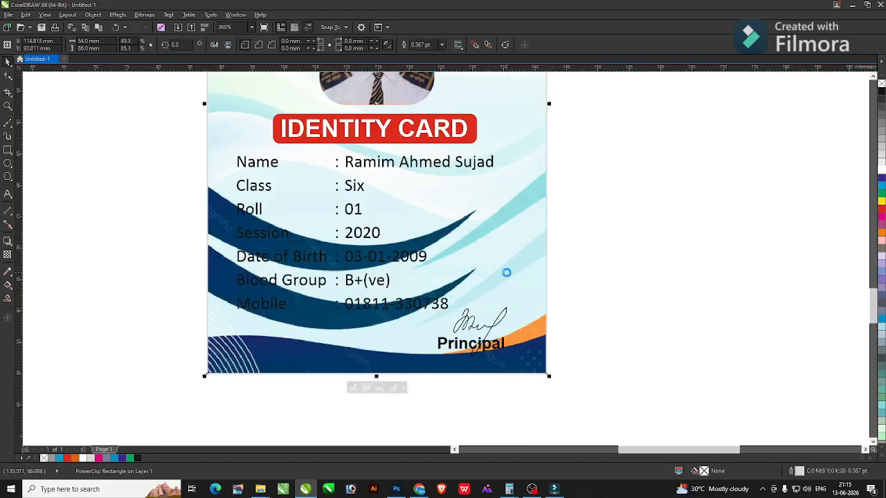
pyautogui.moveTo(507, 273); pyautogui.dragTo(516, 288)
pyautogui.keyDown('ctrl'); pyautogui.click(703, 255); pyautogui.keyUp('ctrl')
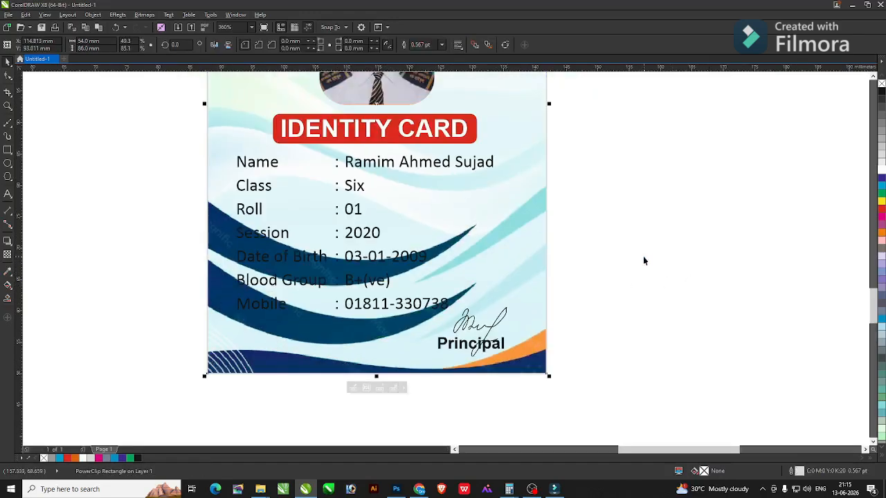
pyautogui.scroll(-2, 617, 249)
pyautogui.press('F2')
pyautogui.moveTo(297, 149); pyautogui.dragTo(708, 380)
pyautogui.click(69, 160)
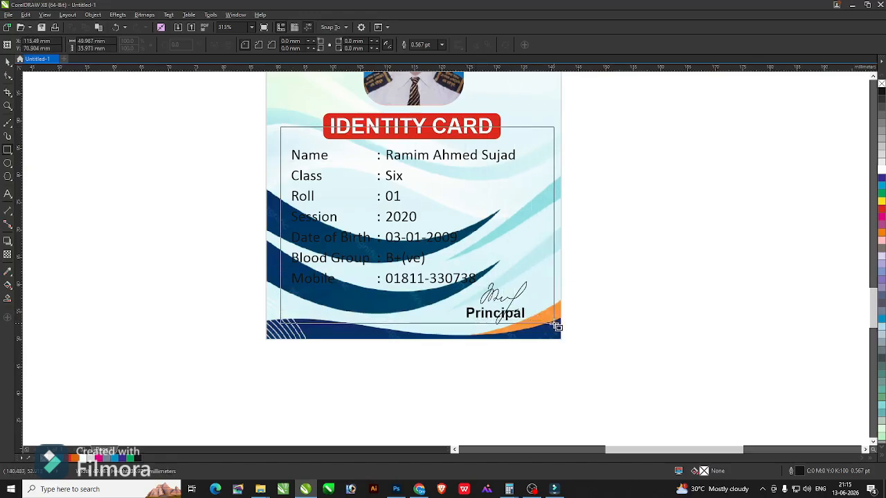
# Fill the frame rectangle white and bring the card text, signature and IDENTITY CARD title to the front.
pyautogui.click(545, 325)
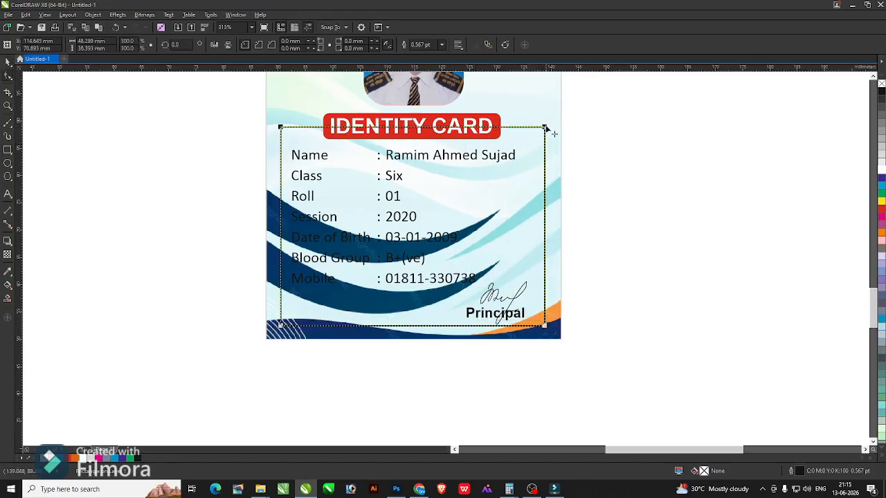
pyautogui.click(880, 178)
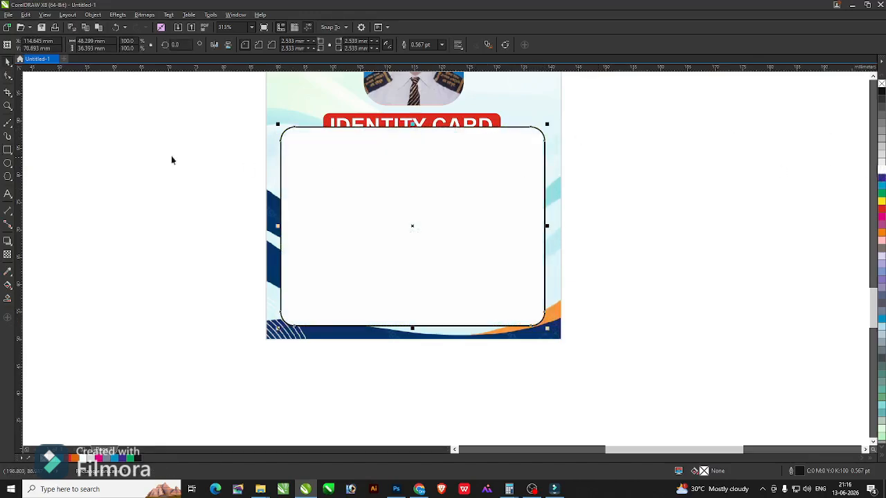
pyautogui.moveTo(187, 123)
pyautogui.mouseDown()
pyautogui.moveTo(534, 359)
pyautogui.moveTo(540, 379)
pyautogui.mouseUp()
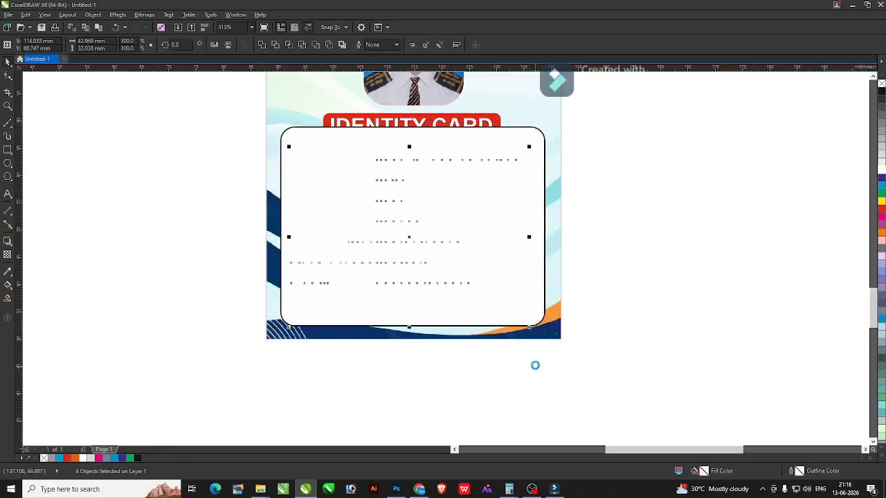
pyautogui.hotkey('shift', 'pageup')
pyautogui.click(642, 282)
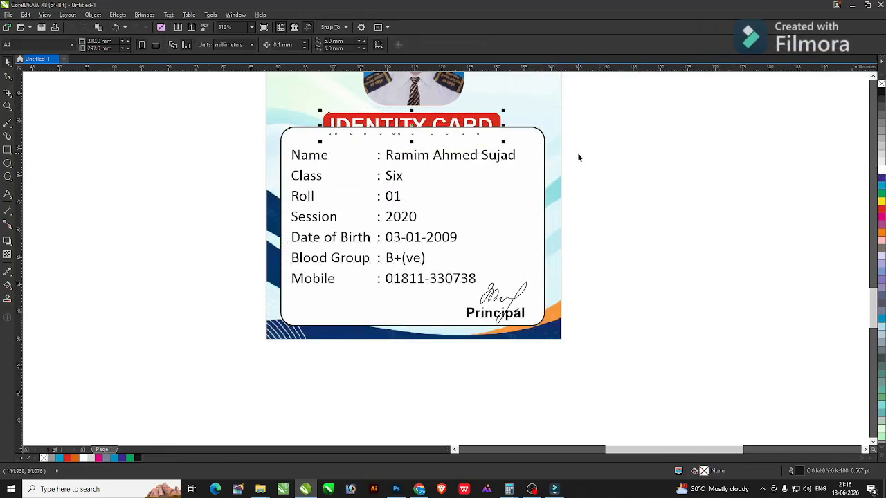
pyautogui.hotkey('shift', 'pageup')
# Shrink the white box with its title and details slightly, group the six objects, and position them.
pyautogui.moveTo(628, 378); pyautogui.dragTo(426, 317)
pyautogui.moveTo(222, 103); pyautogui.dragTo(221, 103)
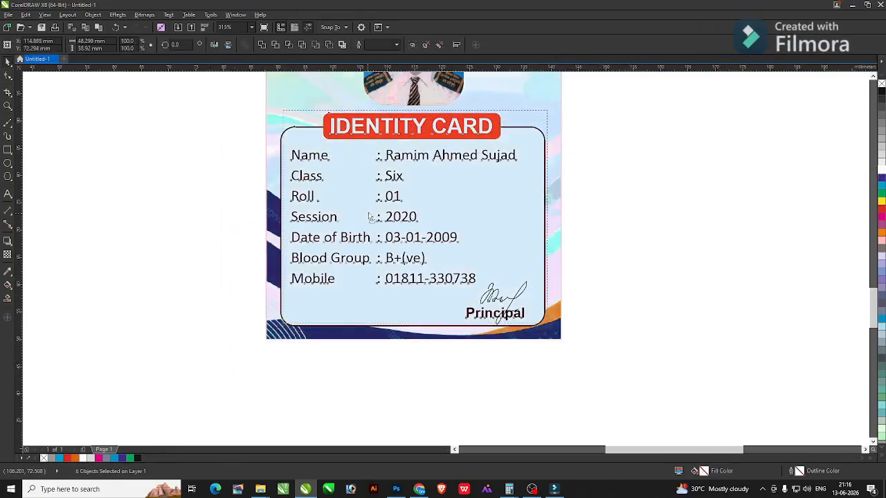
pyautogui.moveTo(502, 142); pyautogui.dragTo(507, 134)
pyautogui.moveTo(552, 103); pyautogui.dragTo(540, 112)
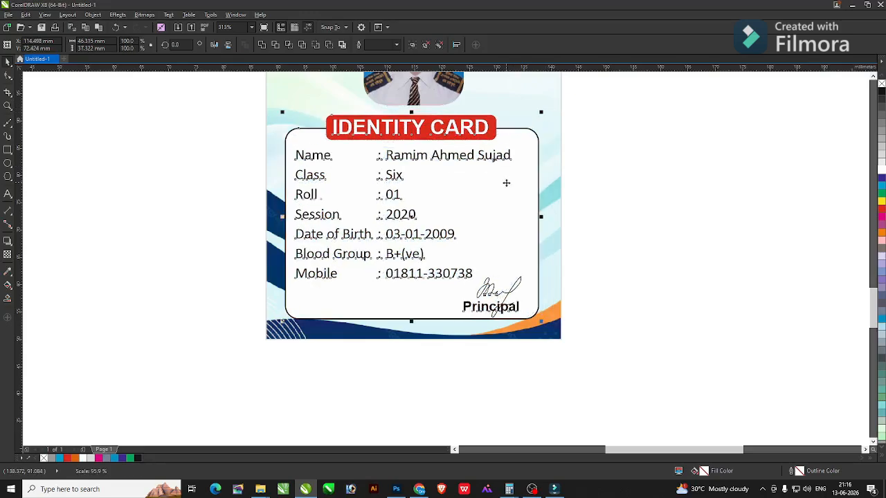
pyautogui.hotkey('ctrl', 'g')
pyautogui.moveTo(506, 182); pyautogui.dragTo(508, 177)
pyautogui.click(626, 192)
pyautogui.press('F4')
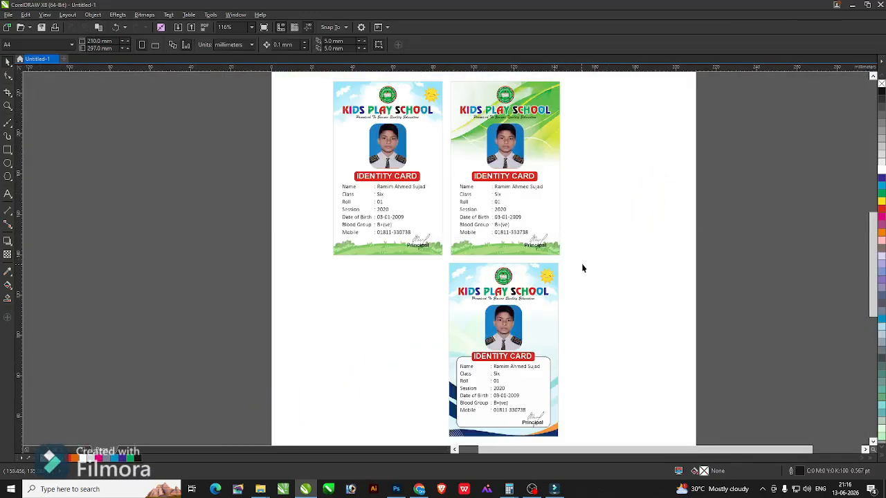
# Copy the green wave card to the lower left and center-align it with the card above.
pyautogui.moveTo(448, 133); pyautogui.dragTo(455, 89)
pyautogui.moveTo(511, 177); pyautogui.dragTo(349, 372)
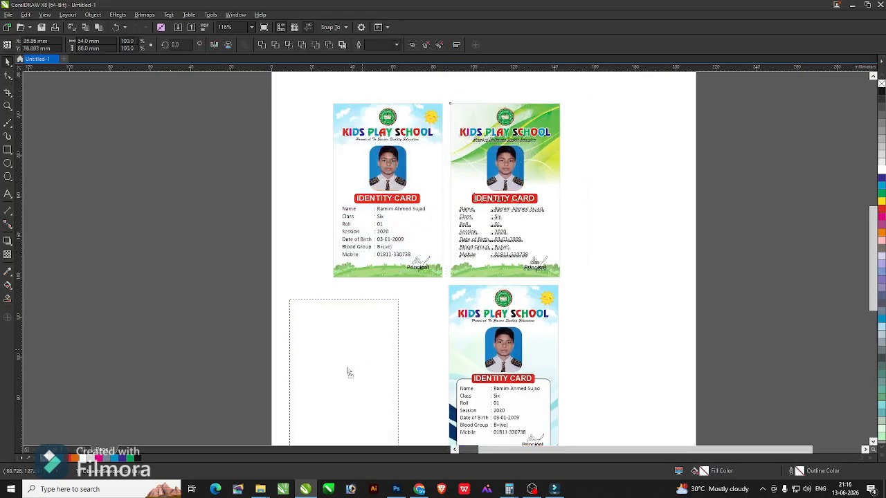
pyautogui.hotkey('ctrl', 'g')
pyautogui.keyDown('shift'); pyautogui.click(460, 295); pyautogui.keyUp('shift')
pyautogui.press('t')
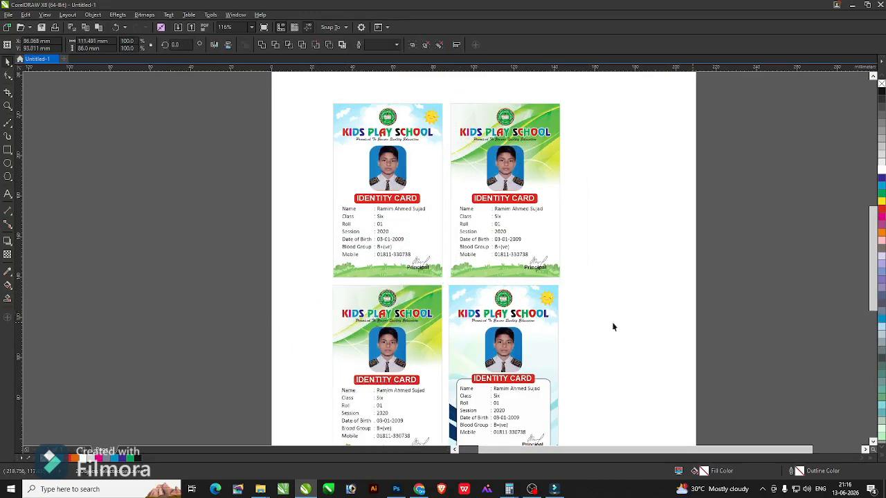
pyautogui.click(613, 325)
pyautogui.click(419, 294)
pyautogui.keyDown('shift'); pyautogui.click(402, 261); pyautogui.keyUp('shift')
pyautogui.press('c')
pyautogui.press('Escape')
pyautogui.scroll(3, 384, 380)
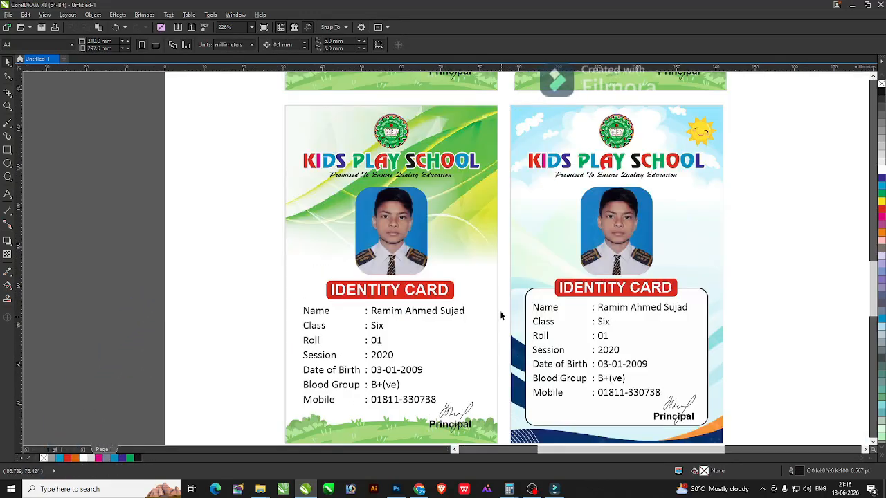
# Ungroup the copy and delete its green wave and sky images, leaving the card top white.
pyautogui.click(486, 220)
pyautogui.keyDown('ctrl'); pyautogui.click(451, 206); pyautogui.keyUp('ctrl')
pyautogui.press('Escape')
pyautogui.click(307, 191)
pyautogui.hotkey('ctrl', 'u')
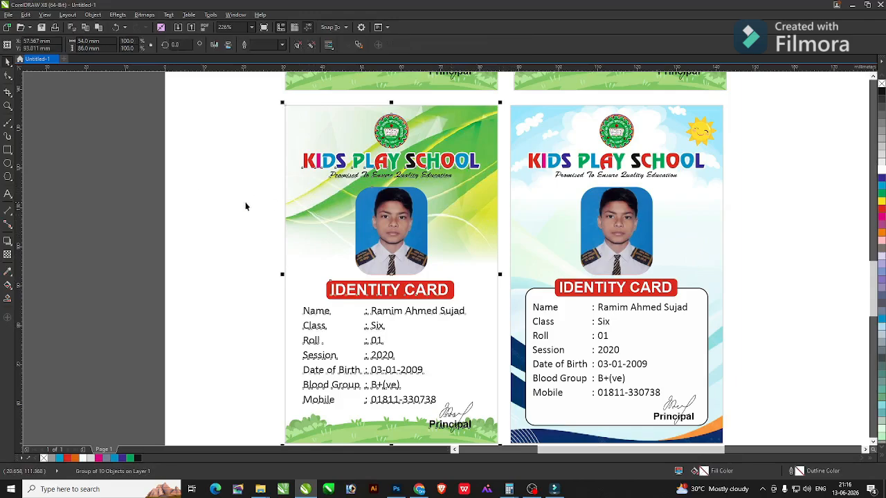
pyautogui.click(206, 200)
pyautogui.click(322, 209)
pyautogui.keyDown('ctrl'); pyautogui.click(322, 209); pyautogui.keyUp('ctrl')
pyautogui.click(326, 205)
pyautogui.press('Delete')
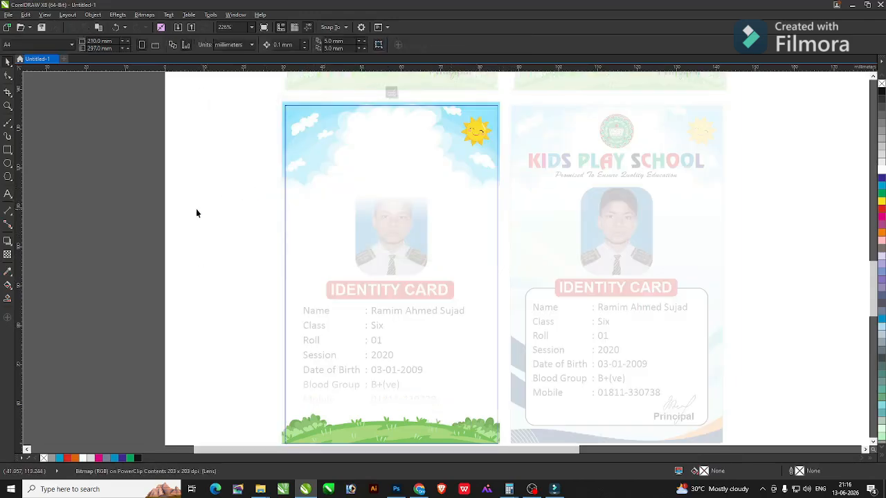
pyautogui.keyDown('ctrl'); pyautogui.click(196, 209); pyautogui.keyUp('ctrl')
pyautogui.keyDown('ctrl'); pyautogui.click(306, 125); pyautogui.keyUp('ctrl')
pyautogui.click(306, 125)
pyautogui.press('Delete')
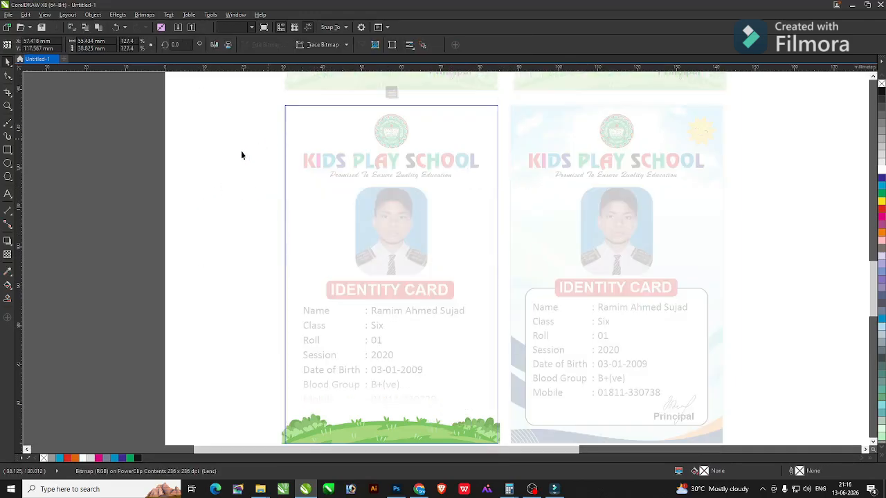
pyautogui.keyDown('ctrl'); pyautogui.click(241, 153); pyautogui.keyUp('ctrl')
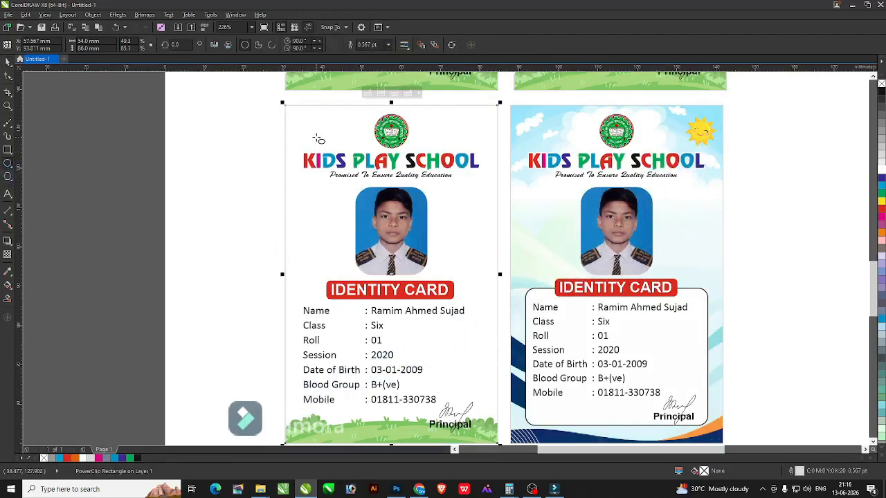
# Draw a circle over the new card's top and reshape it into a curved swoop.
pyautogui.scroll(-2, 313, 149)
pyautogui.scroll(4, 380, 128)
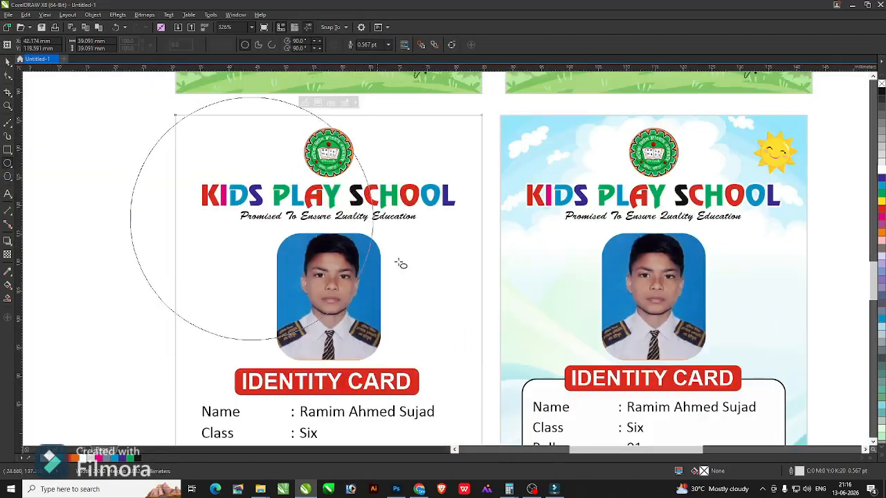
pyautogui.moveTo(402, 263)
pyautogui.mouseDown()
pyautogui.moveTo(459, 352)
pyautogui.moveTo(441, 311)
pyautogui.mouseUp()
pyautogui.scroll(-2, 440, 310)
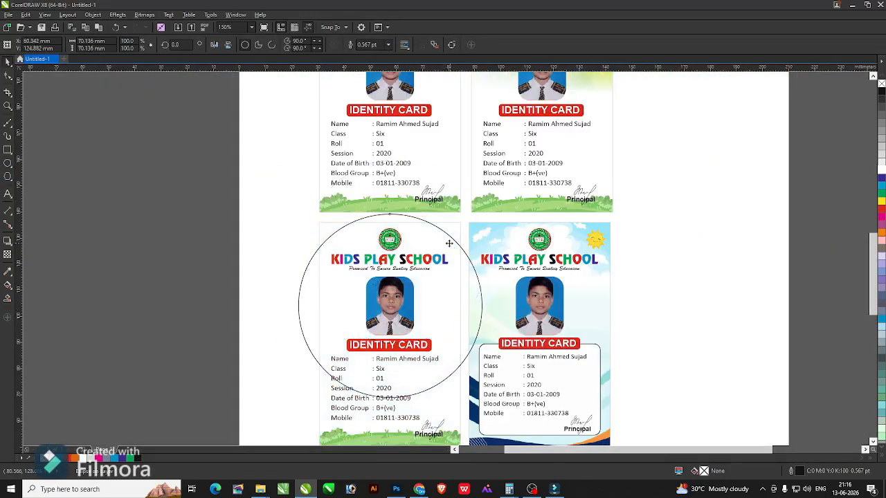
pyautogui.scroll(2, 488, 329)
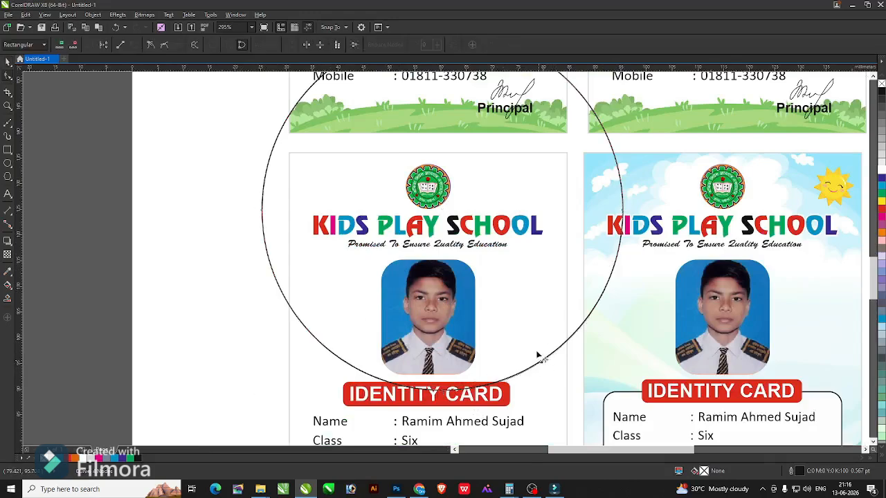
pyautogui.moveTo(509, 304); pyautogui.dragTo(509, 304)
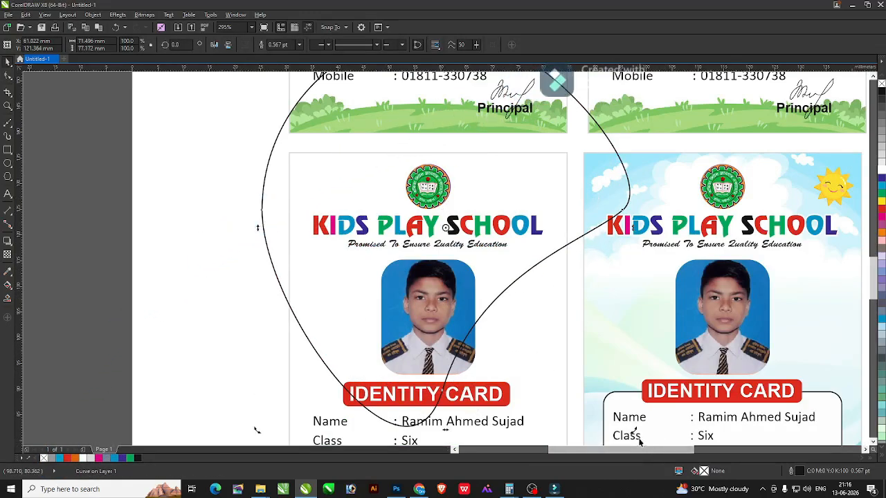
pyautogui.moveTo(622, 455); pyautogui.dragTo(533, 406)
pyautogui.moveTo(535, 152); pyautogui.dragTo(500, 142)
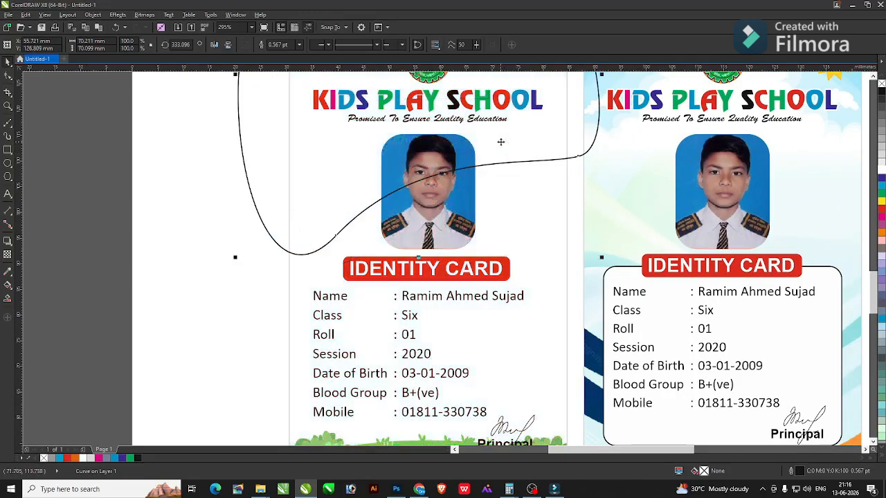
# Fill the curved shape orange with no outline and PowerClip it inside the fourth card.
pyautogui.press('F4')
pyautogui.press('F2')
pyautogui.moveTo(555, 380); pyautogui.dragTo(555, 380)
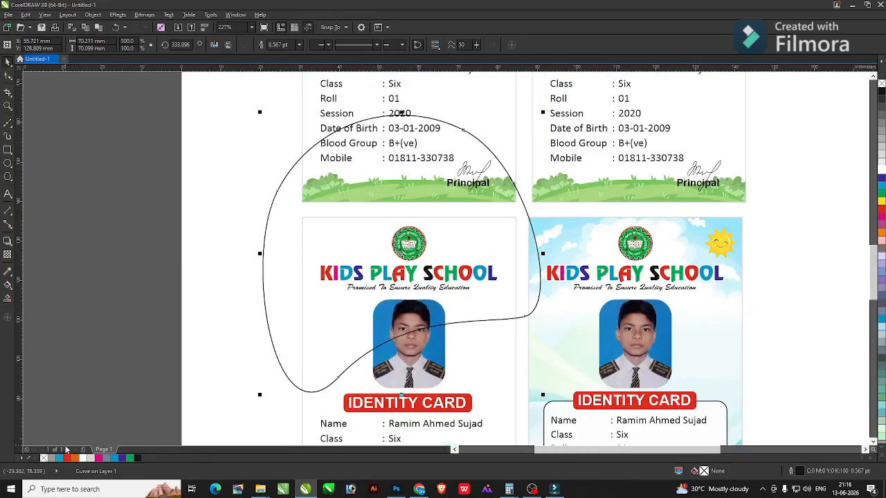
pyautogui.click(75, 459)
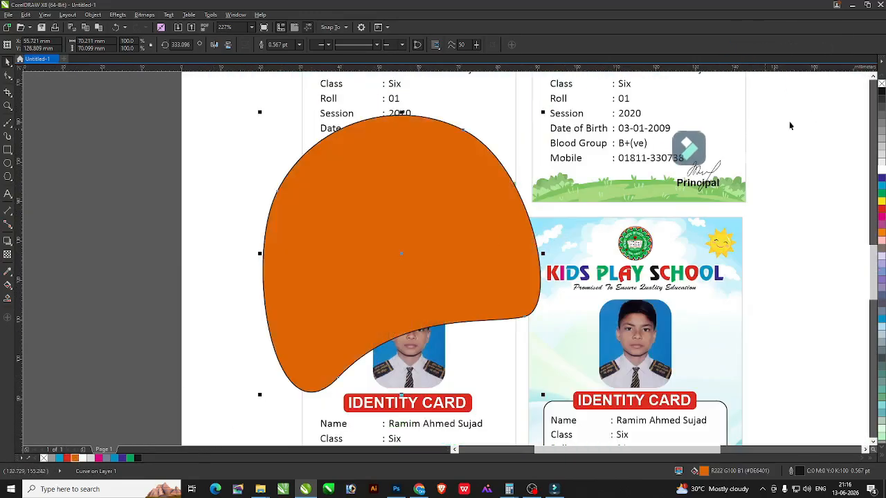
pyautogui.rightClick(881, 83)
pyautogui.rightClick(450, 195)
pyautogui.click(472, 203)
pyautogui.click(482, 347)
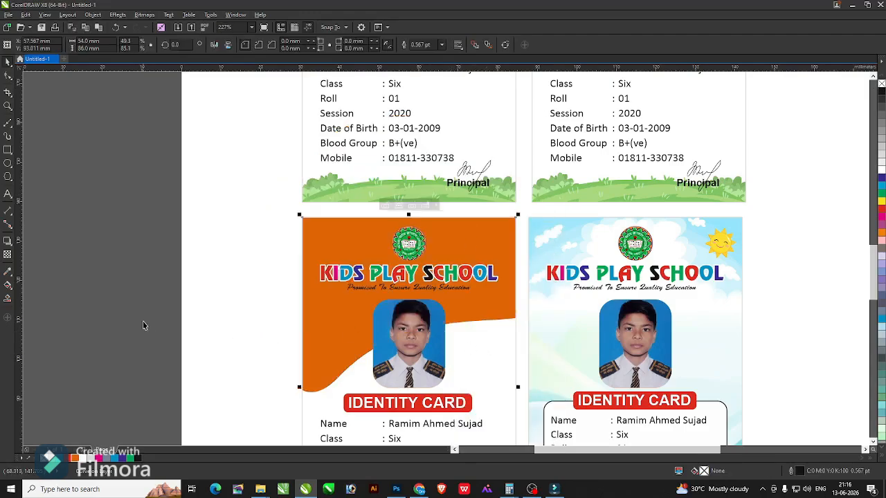
# Zoom in on the orange card to check its logo, KIDS PLAY SCHOOL title and tagline.
pyautogui.press('F3')
pyautogui.moveTo(305, 259); pyautogui.dragTo(477, 411)
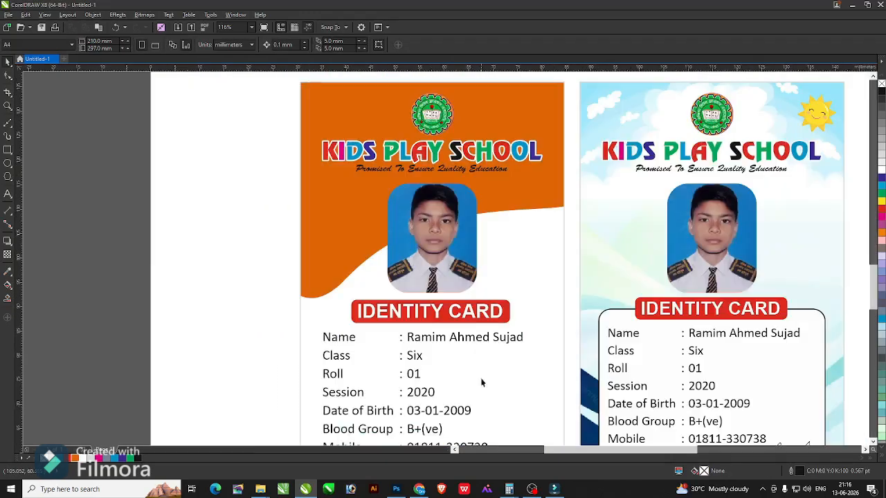
pyautogui.moveTo(243, 99); pyautogui.dragTo(557, 222)
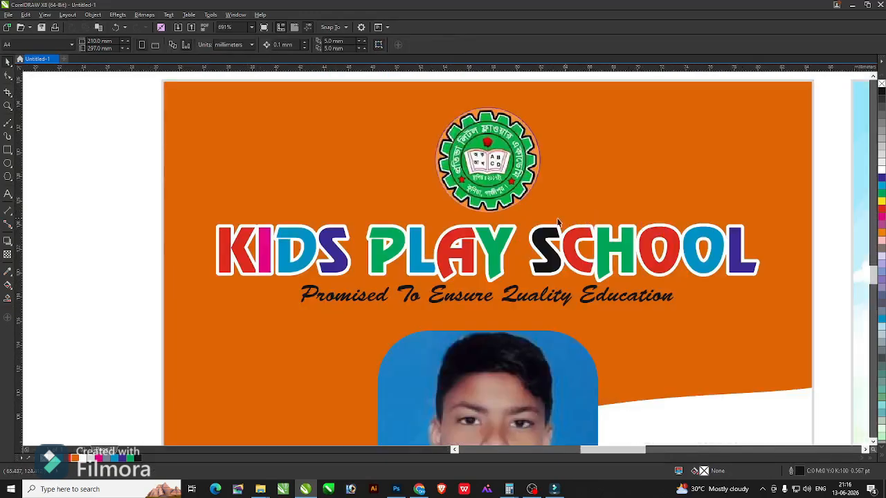
pyautogui.click(478, 168)
pyautogui.click(491, 256)
pyautogui.click(333, 318)
pyautogui.press('F4')
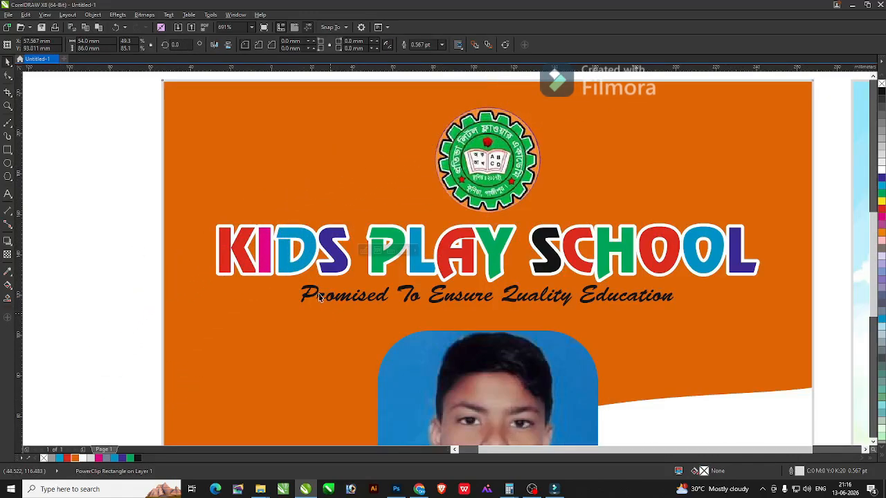
pyautogui.scroll(4, 283, 256)
pyautogui.scroll(3, 648, 391)
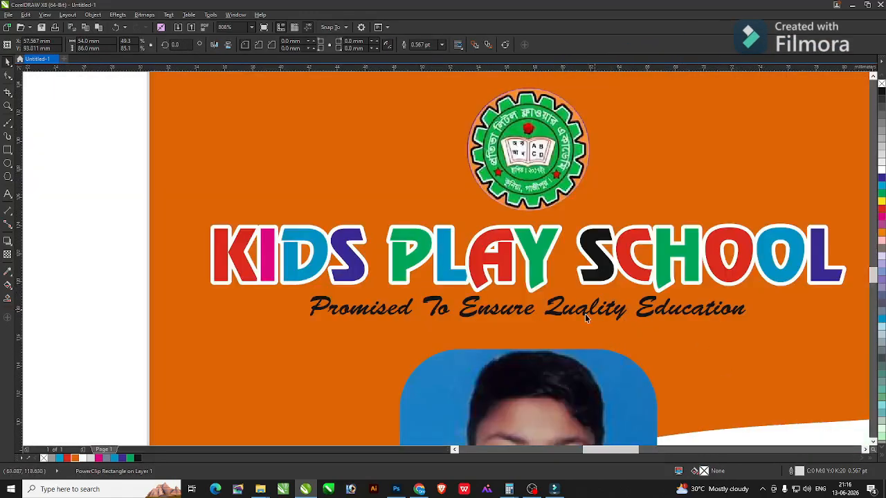
pyautogui.click(588, 313)
pyautogui.press('F4')
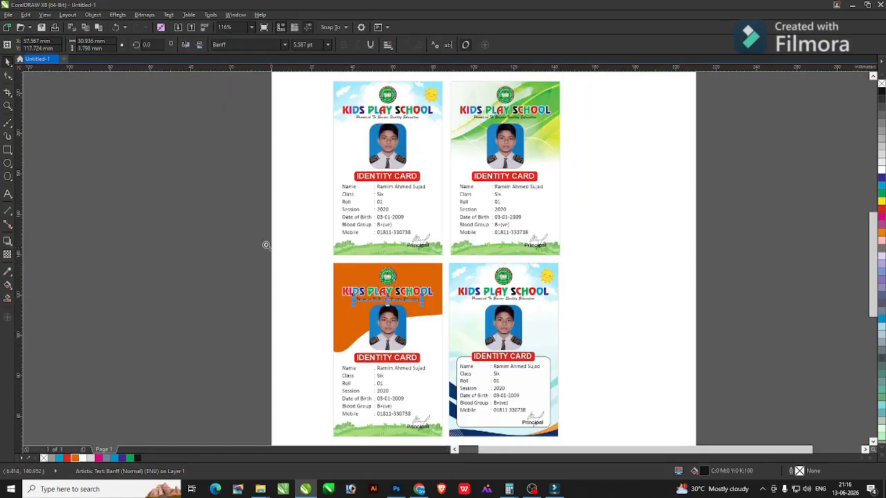
pyautogui.scroll(6, 267, 233)
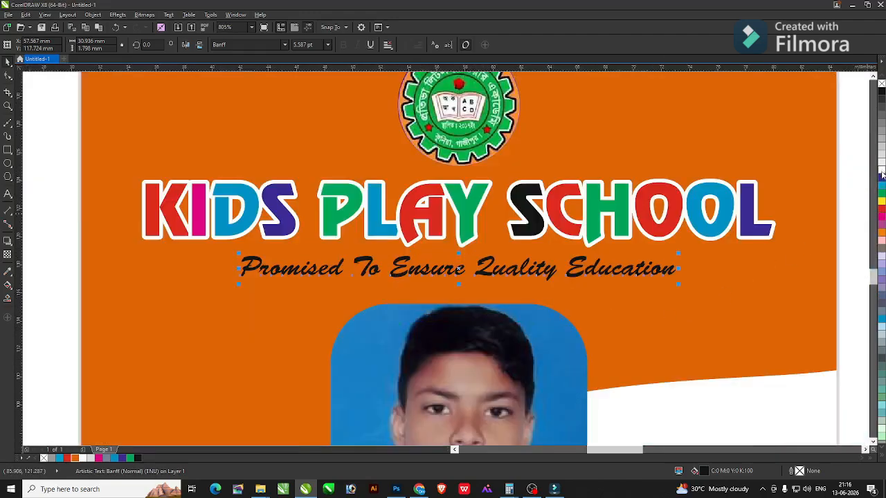
pyautogui.press('F4')
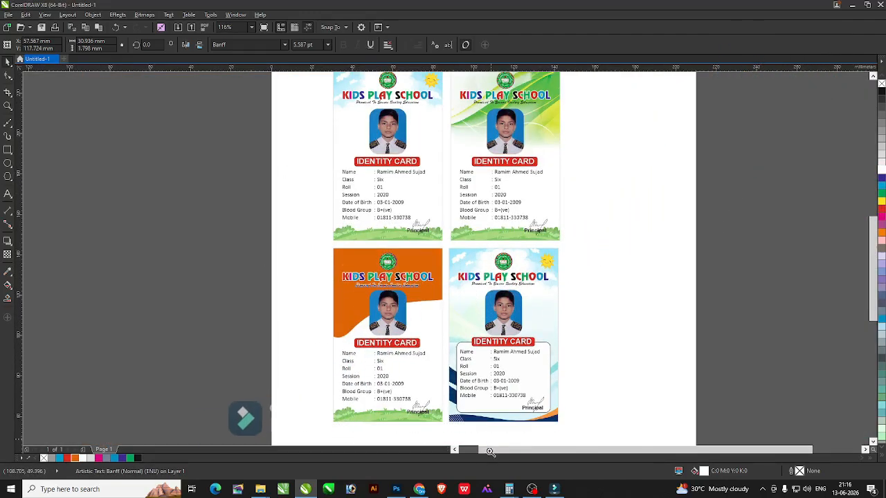
# Delete the grass image from the orange card's clipped contents.
pyautogui.moveTo(489, 452); pyautogui.dragTo(491, 453)
pyautogui.doubleClick(438, 371)
pyautogui.click(438, 367)
pyautogui.press('Delete')
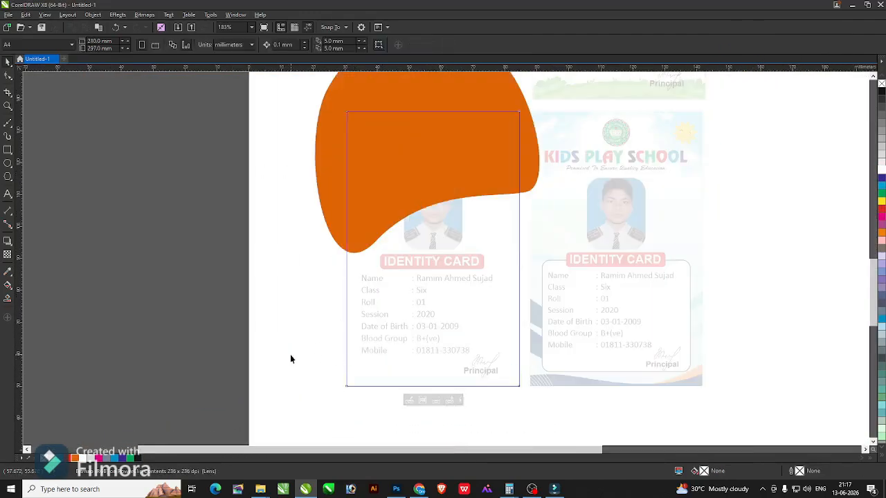
pyautogui.keyDown('ctrl'); pyautogui.click(290, 355); pyautogui.keyUp('ctrl')
# Fill the orange card's bottom strip with the card's orange using the Color Eyedropper.
pyautogui.press('F2')
pyautogui.moveTo(269, 266); pyautogui.dragTo(645, 429)
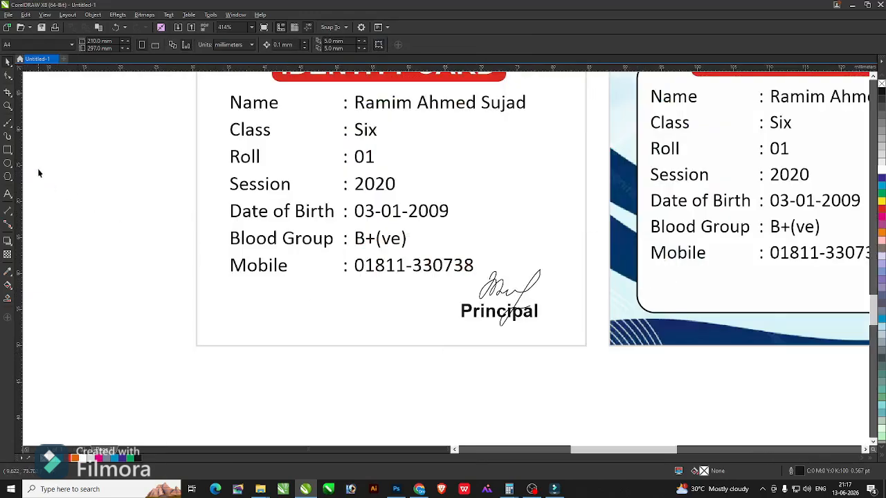
pyautogui.click(7, 150)
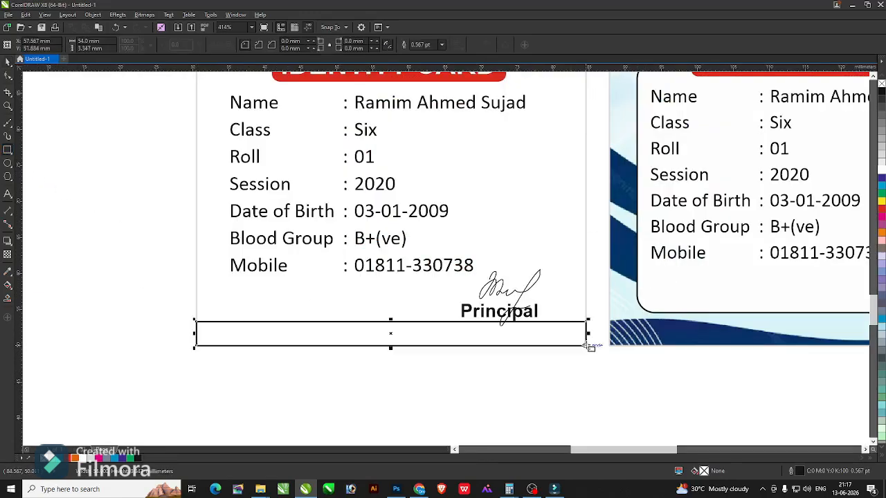
pyautogui.click(8, 271)
pyautogui.press('F4')
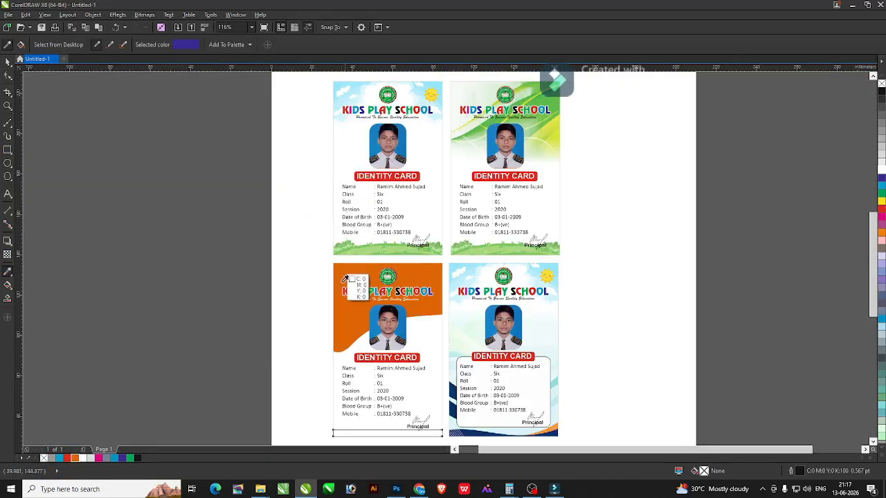
pyautogui.click(338, 317)
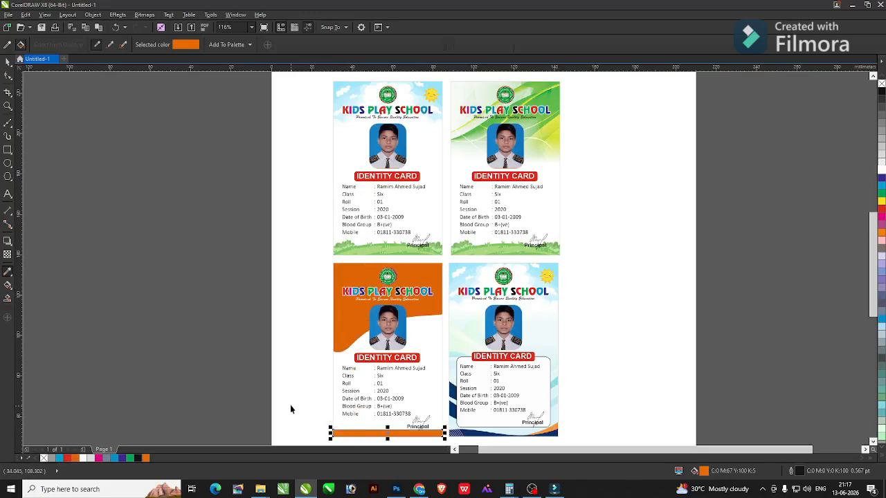
pyautogui.press('space')
pyautogui.press('F2')
pyautogui.moveTo(291, 408); pyautogui.dragTo(534, 455)
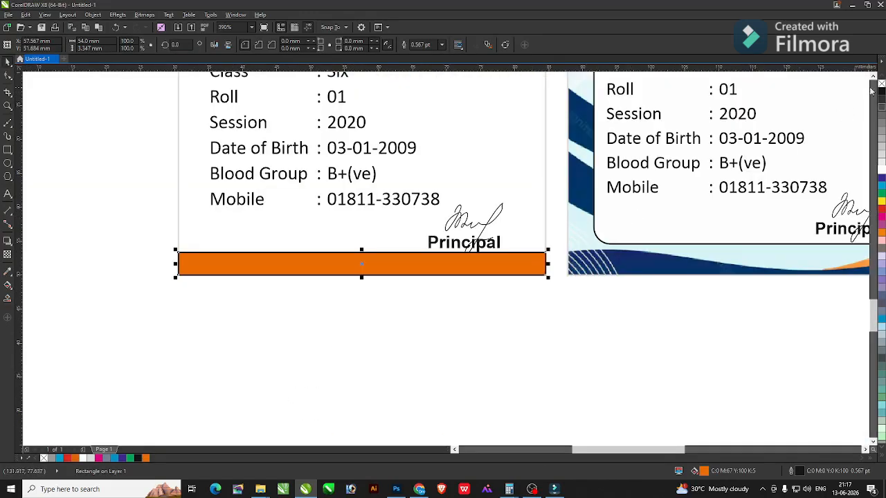
# Raise the signature and Principal text above the strip, then preview the card full screen.
pyautogui.moveTo(365, 314)
pyautogui.mouseDown()
pyautogui.moveTo(540, 178)
pyautogui.moveTo(477, 229)
pyautogui.moveTo(508, 215)
pyautogui.mouseUp()
pyautogui.click(504, 318)
pyautogui.press('F4')
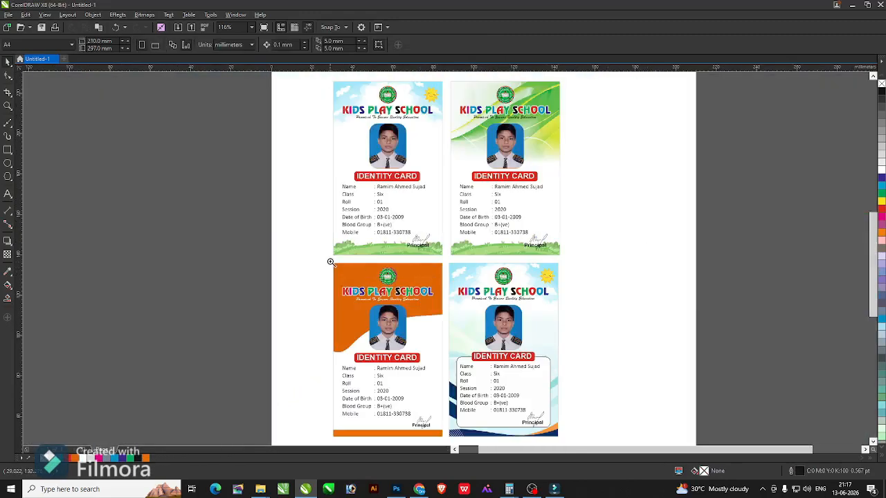
pyautogui.moveTo(330, 261); pyautogui.dragTo(454, 423)
pyautogui.press('F9')
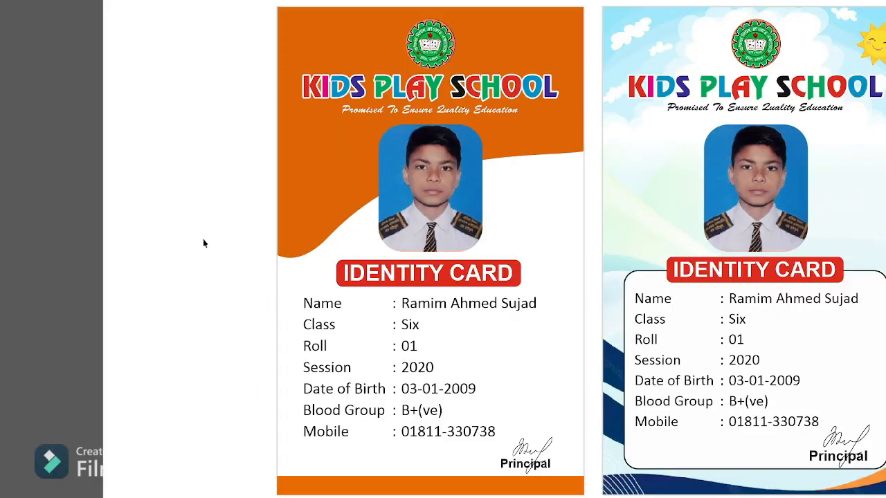
pyautogui.press('Escape')
pyautogui.click(498, 180)
# Copy the whole orange card and paste it onto a new Page 2.
pyautogui.scroll(-1, 495, 178)
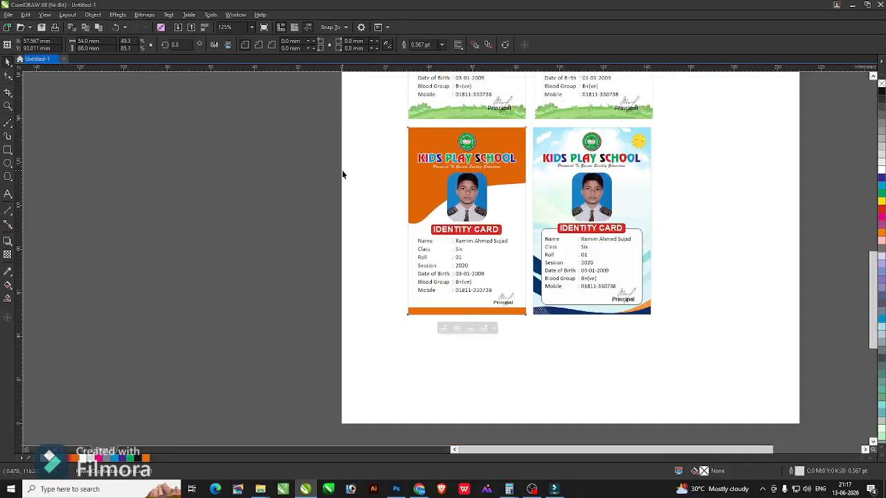
pyautogui.click(342, 172)
pyautogui.press('F4')
pyautogui.moveTo(308, 257); pyautogui.dragTo(456, 401)
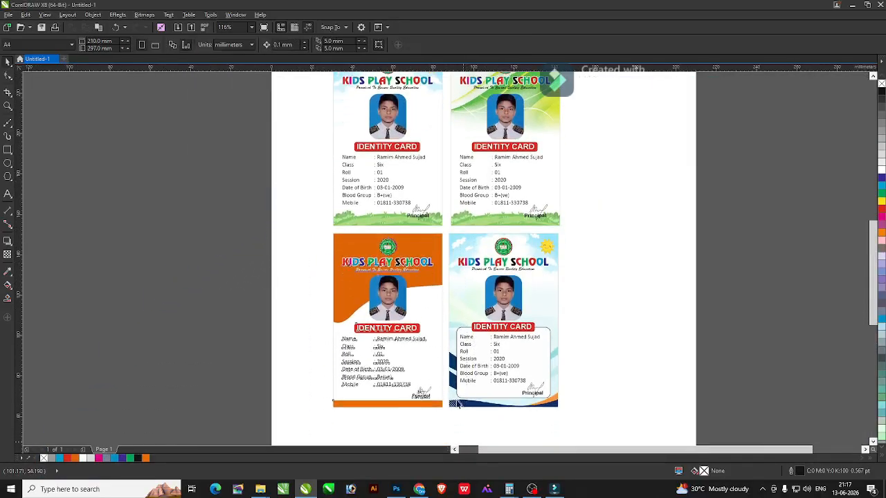
pyautogui.hotkey('ctrl', 'c')
pyautogui.press('pagedown')
pyautogui.hotkey('ctrl', 'v')
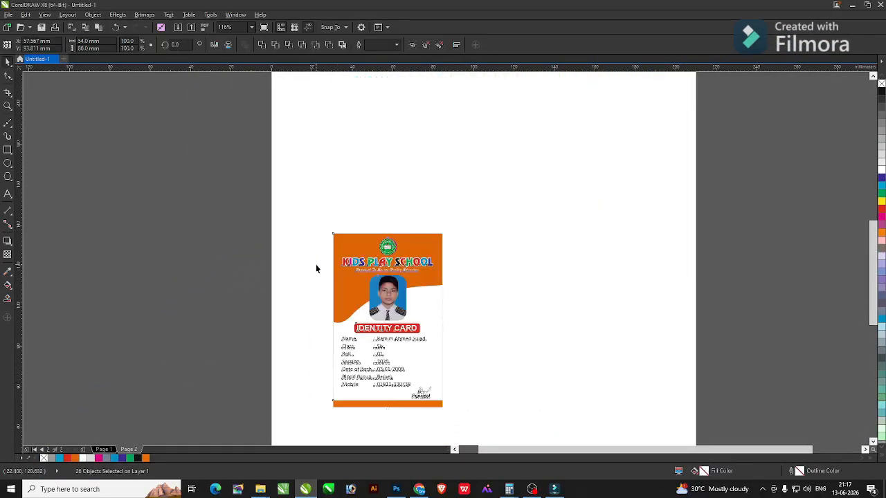
# Inside the card's PowerClip, recolour the large orange curve cyan blue.
pyautogui.click(316, 268)
pyautogui.press('F2')
pyautogui.moveTo(316, 215); pyautogui.dragTo(455, 322)
pyautogui.click(561, 240)
pyautogui.moveTo(697, 281); pyautogui.dragTo(310, 205)
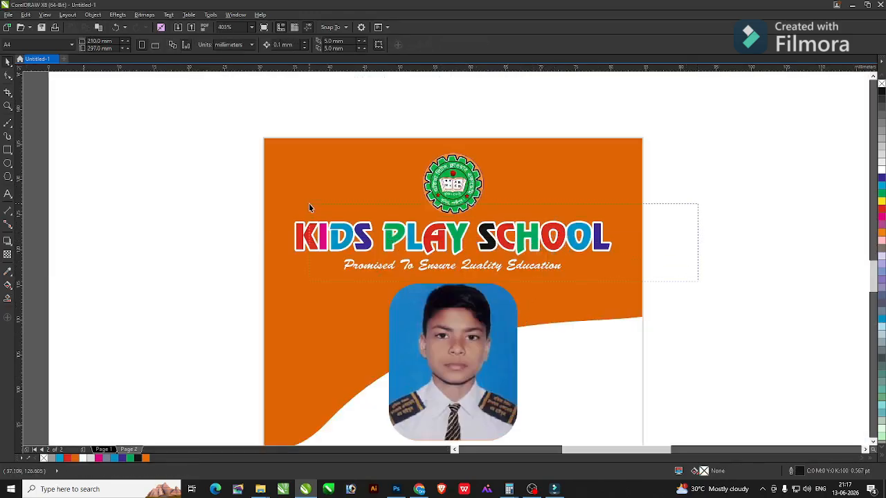
pyautogui.doubleClick(374, 165)
pyautogui.press('space')
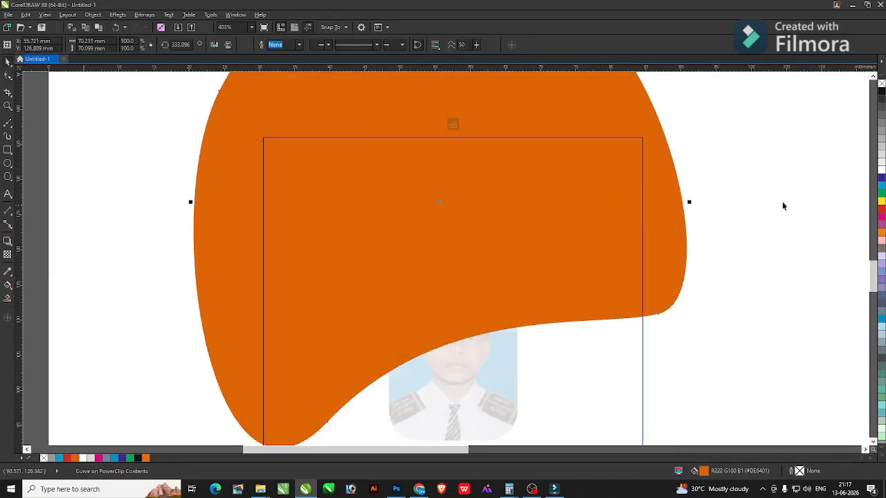
pyautogui.click(881, 186)
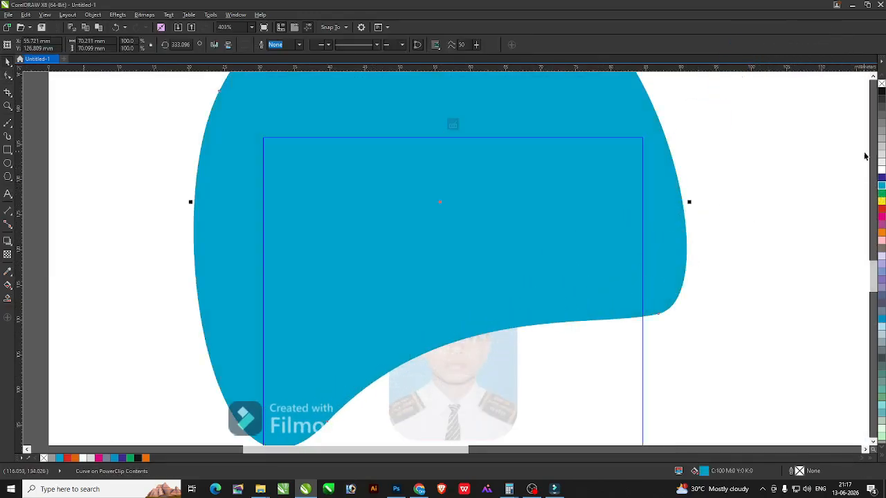
# Drop a slightly offset copy of the curve and fill it darker blue C95 M45 Y16 K52.
pyautogui.moveTo(574, 245); pyautogui.dragTo(574, 247)
pyautogui.rightClick(574, 247)
pyautogui.click(788, 201)
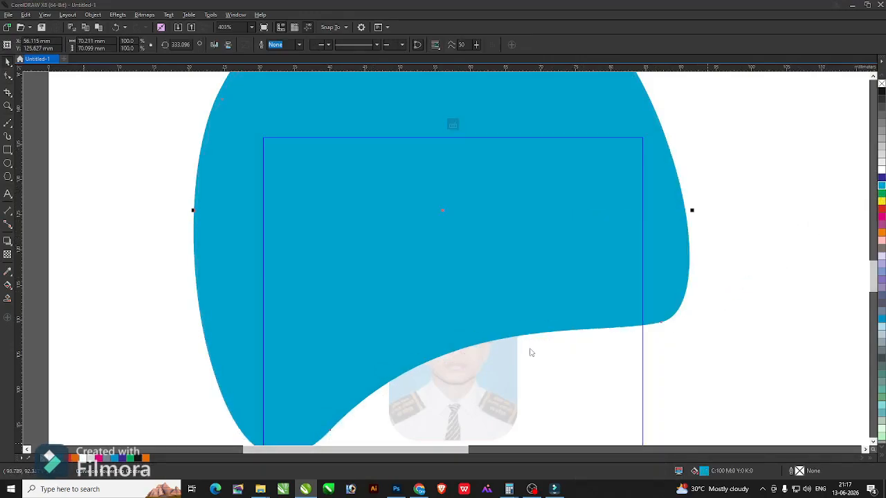
pyautogui.hotkey('shift', 'F11')
pyautogui.click(383, 256)
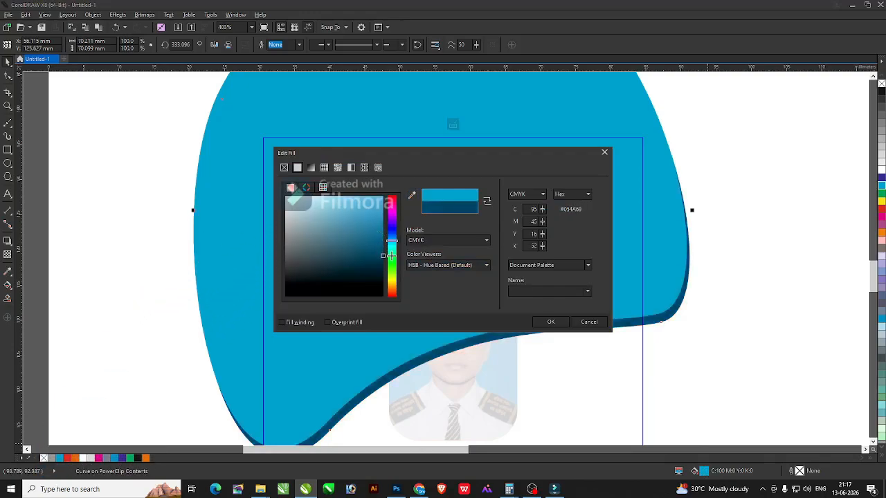
pyautogui.click(550, 322)
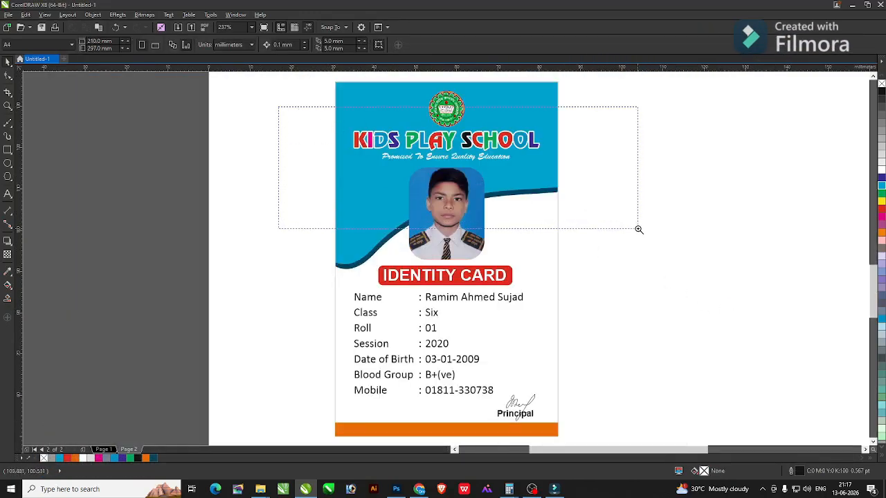
pyautogui.moveTo(639, 229); pyautogui.dragTo(638, 230)
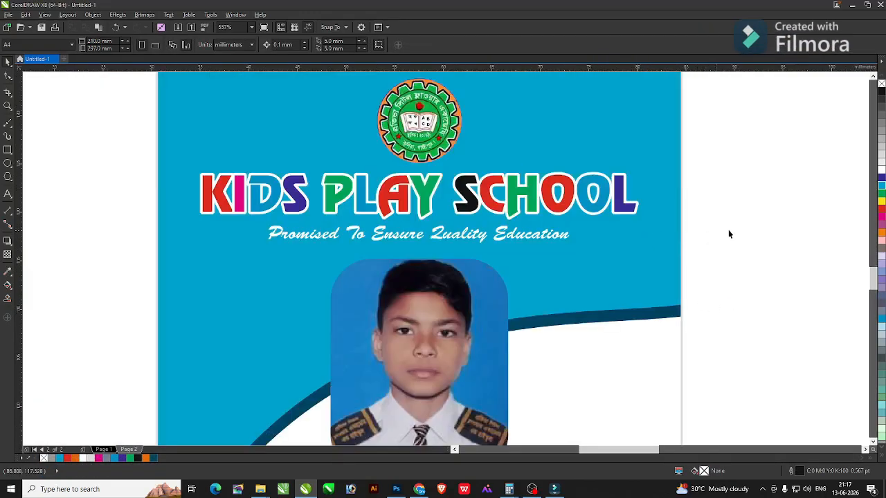
# Make the KIDS PLAY SCHOOL title white and remove its outline.
pyautogui.click(882, 171)
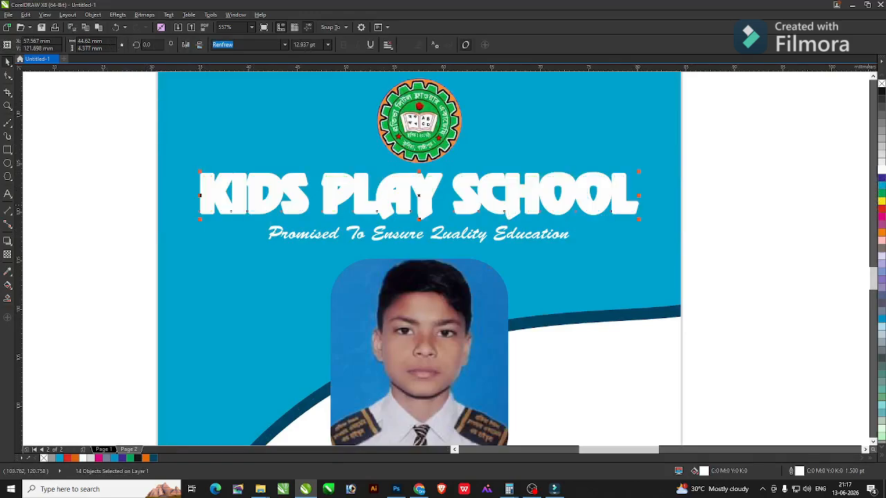
pyautogui.rightClick(880, 82)
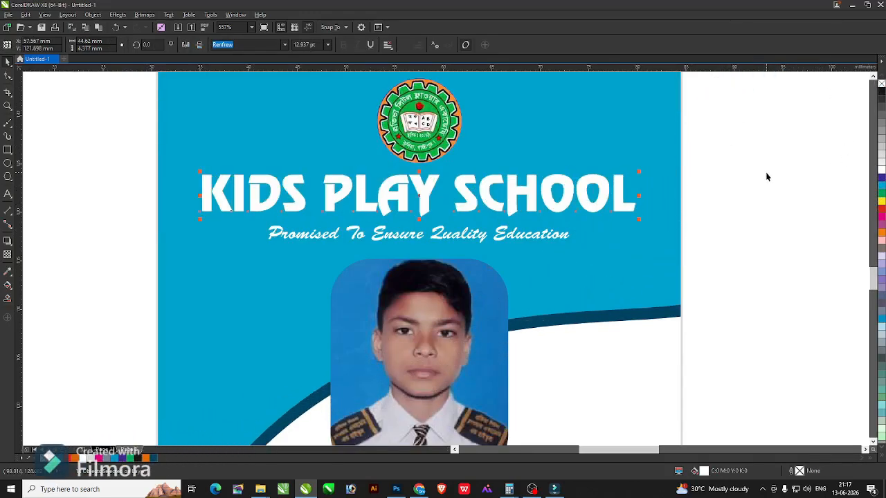
pyautogui.scroll(-2, 670, 141)
pyautogui.press('F4')
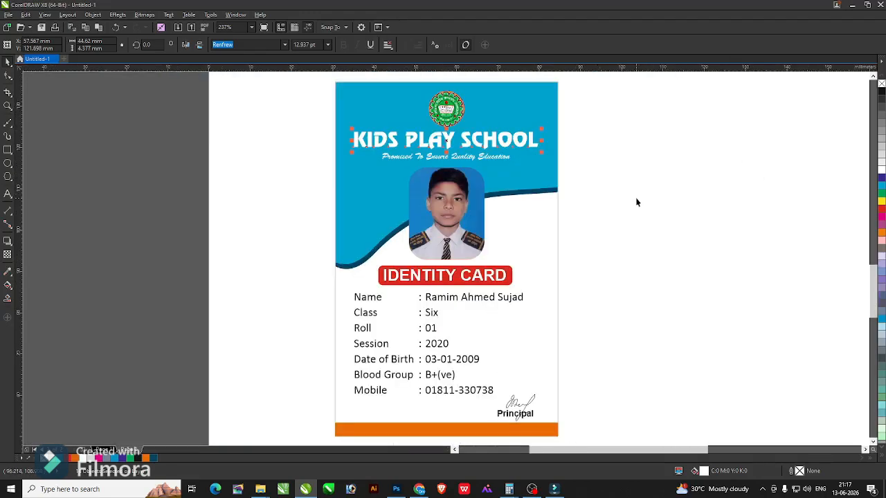
pyautogui.click(635, 198)
pyautogui.press('F2')
pyautogui.moveTo(296, 117); pyautogui.dragTo(651, 209)
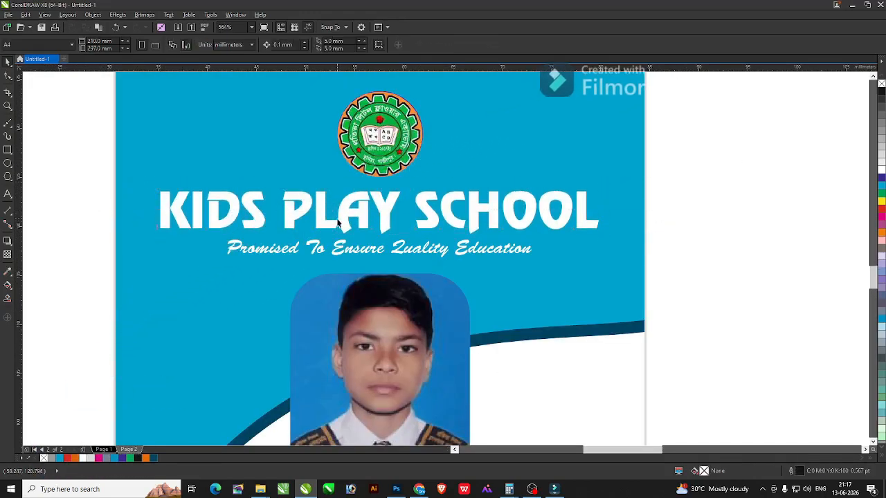
pyautogui.press('F4')
pyautogui.moveTo(316, 96); pyautogui.dragTo(633, 295)
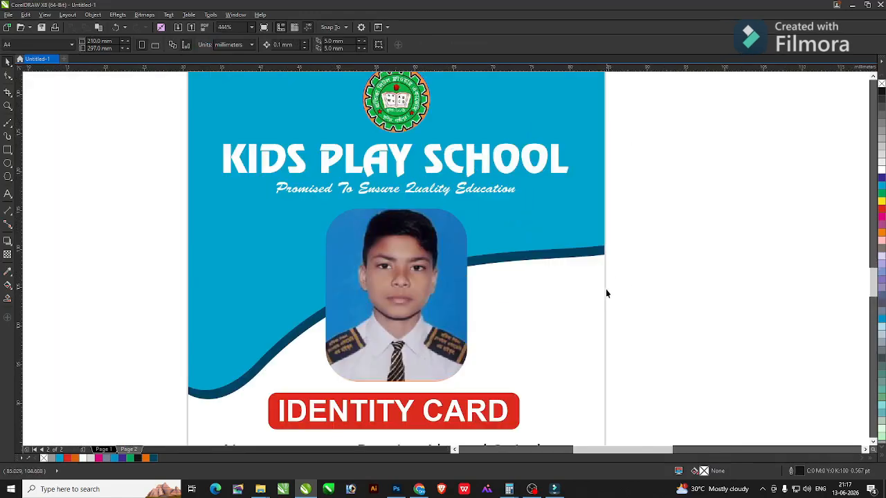
pyautogui.press('F4')
# Recolour the card's orange bottom bar dark blue.
pyautogui.moveTo(275, 385); pyautogui.dragTo(650, 476)
pyautogui.click(433, 267)
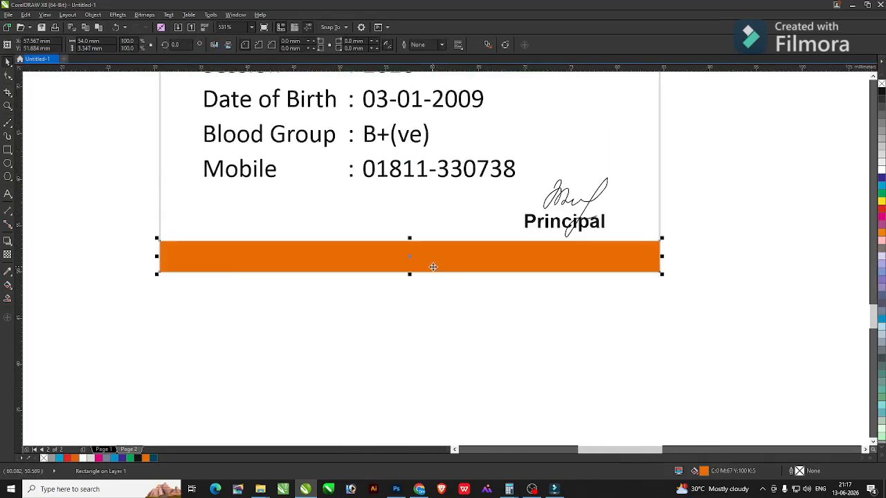
pyautogui.click(154, 458)
pyautogui.click(231, 368)
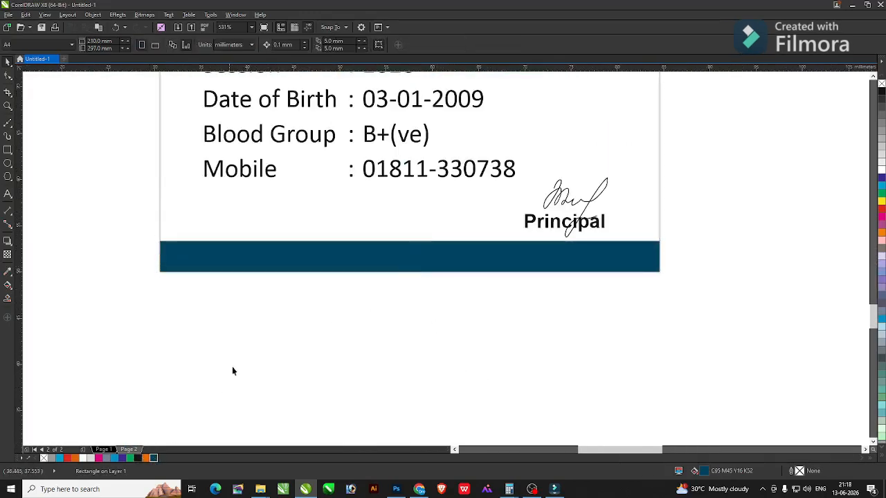
pyautogui.press('F4')
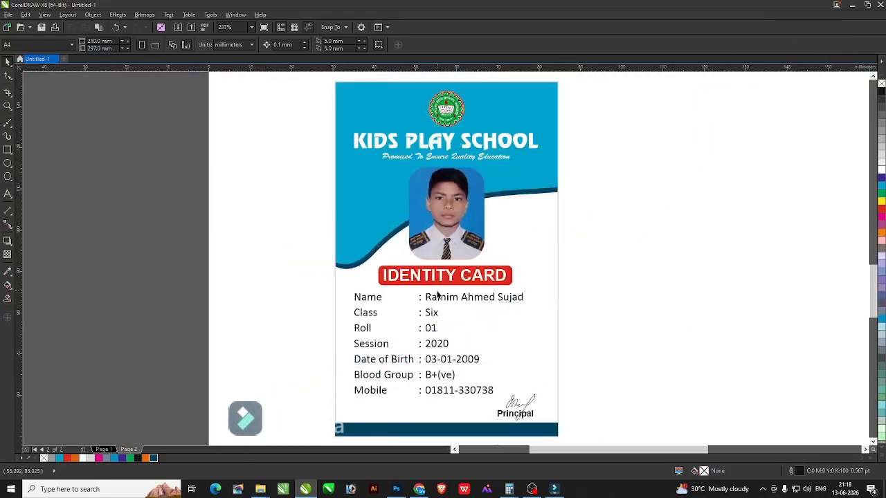
pyautogui.scroll(-3, 205, 381)
pyautogui.scroll(3, 205, 381)
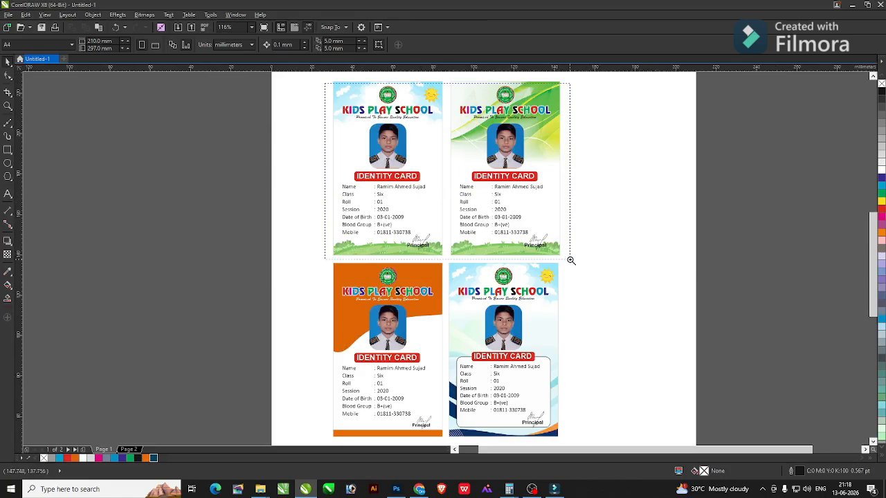
# Review the five finished ID card variants on both pages, then bring OBS Studio forward.
pyautogui.moveTo(571, 260); pyautogui.dragTo(571, 262)
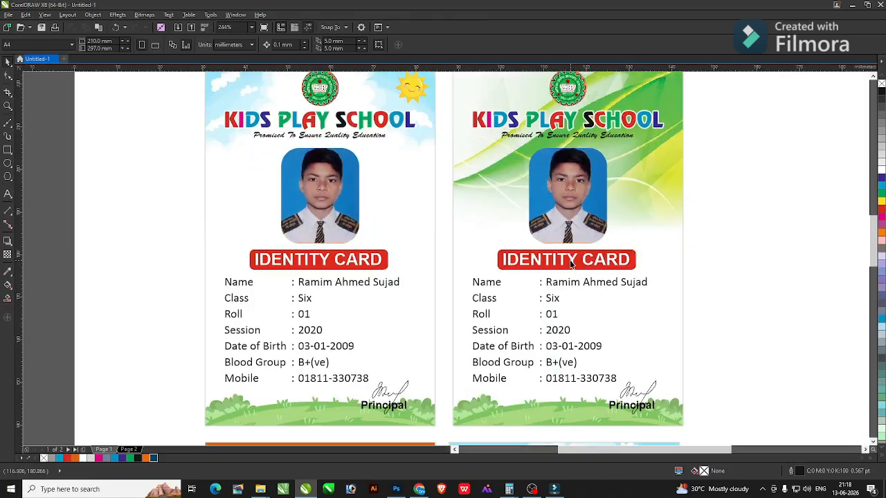
pyautogui.scroll(-5, 571, 264)
pyautogui.scroll(-5, 570, 263)
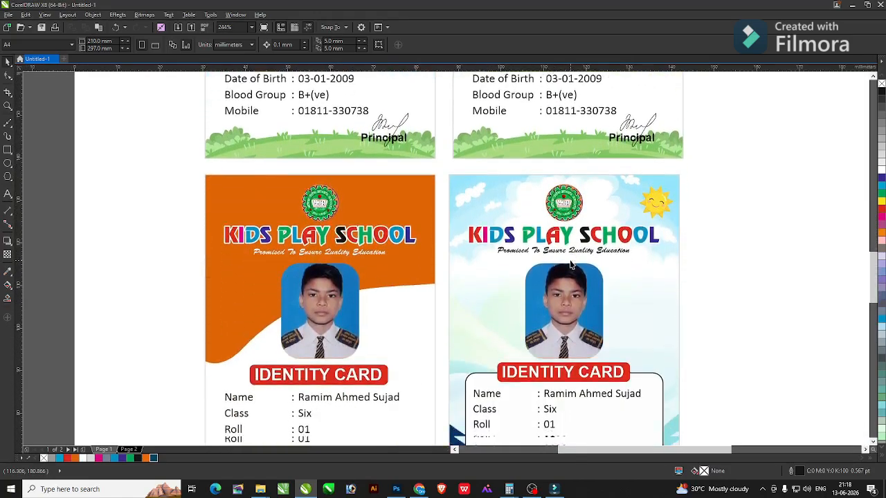
pyautogui.scroll(-1, 570, 264)
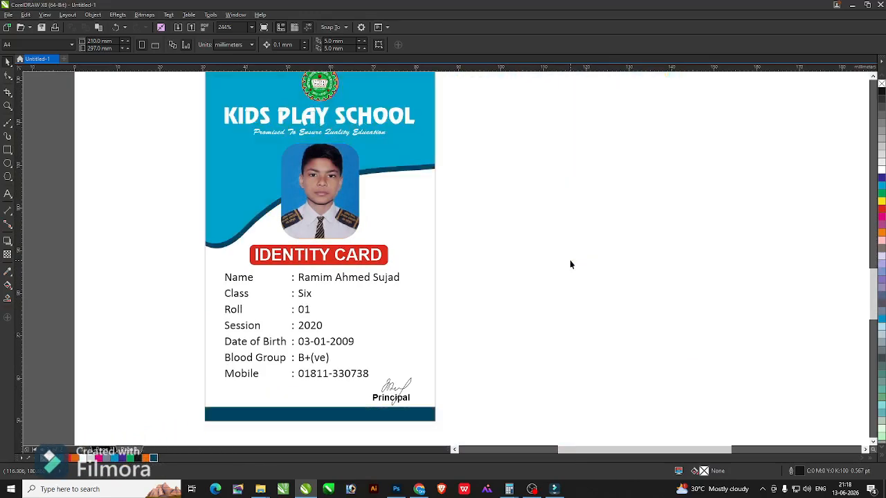
pyautogui.scroll(1, 570, 262)
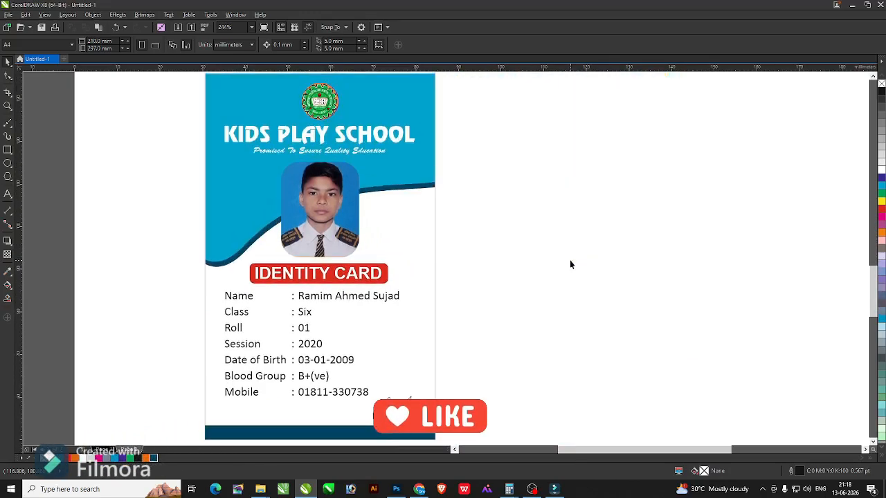
pyautogui.click(532, 490)
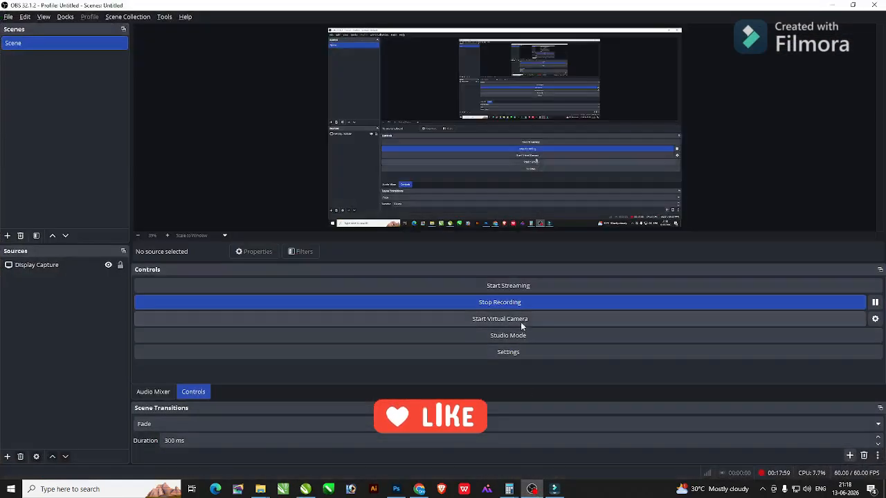